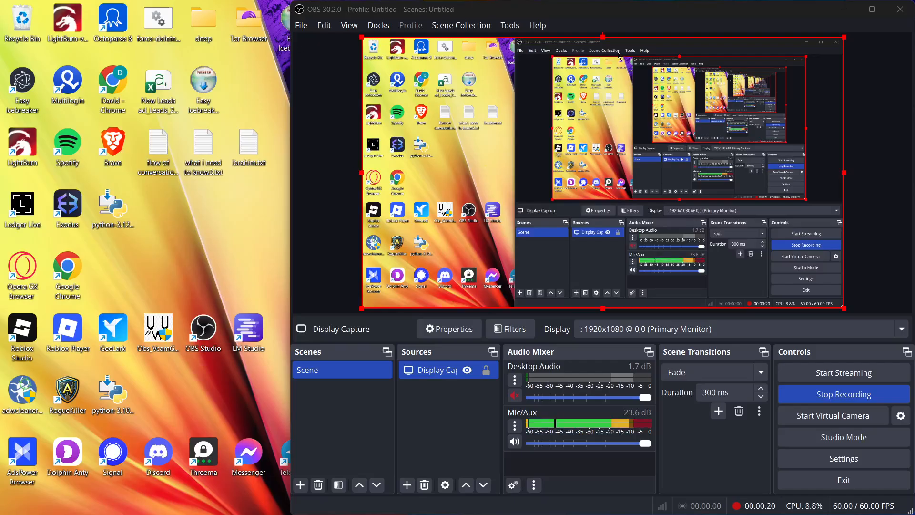
Step: Switch to File Explorer and open the user's profile folder under Users on the OS (C:) drive
left_click(839, 10)
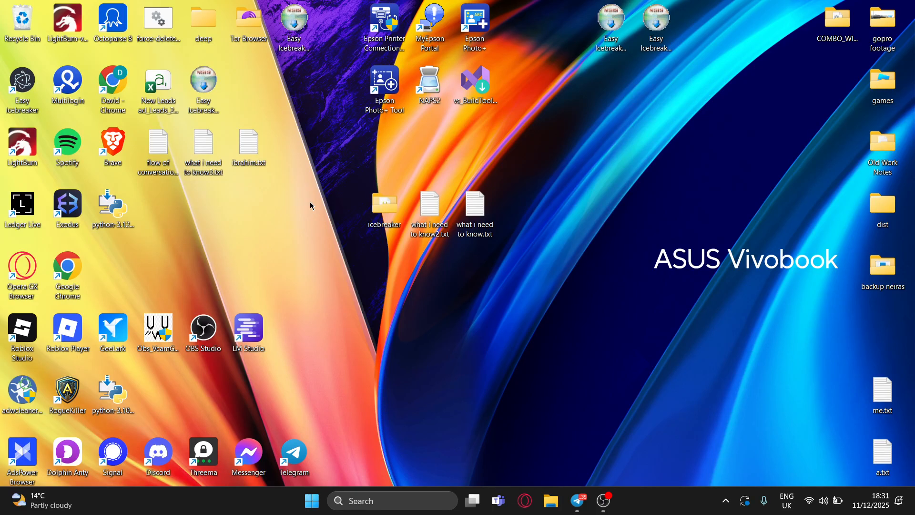
left_click(552, 501)
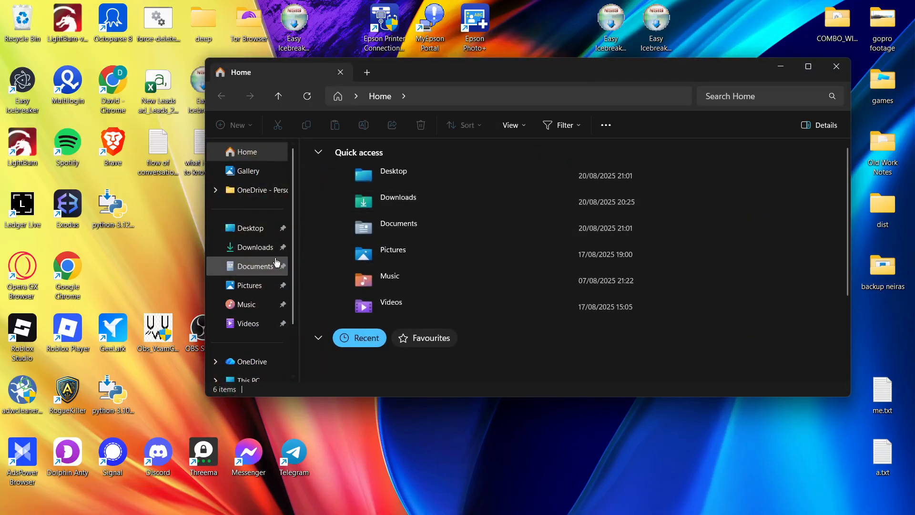
scroll(268, 263, "down", 2)
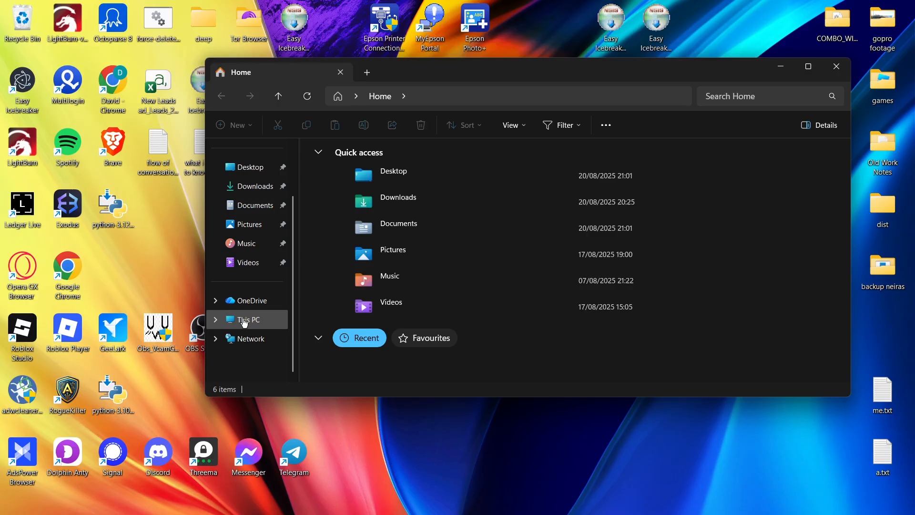
left_click(244, 322)
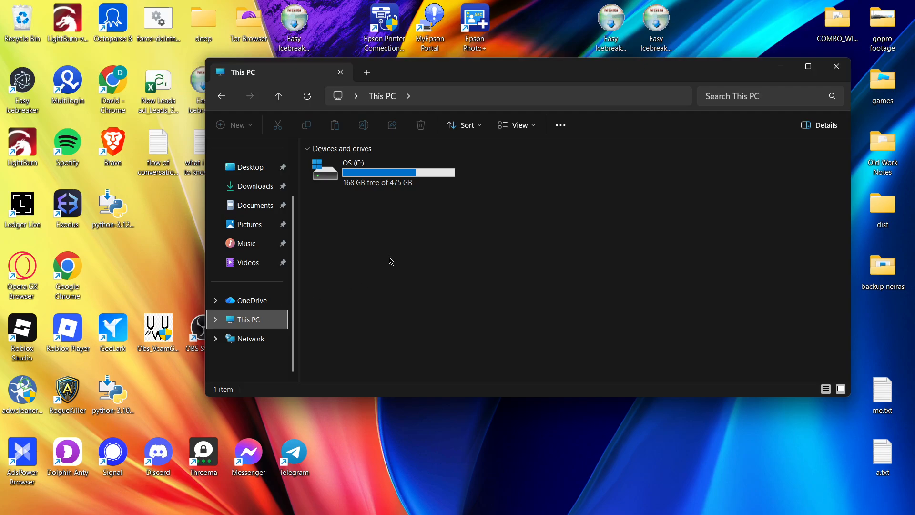
mouse_move(555, 513)
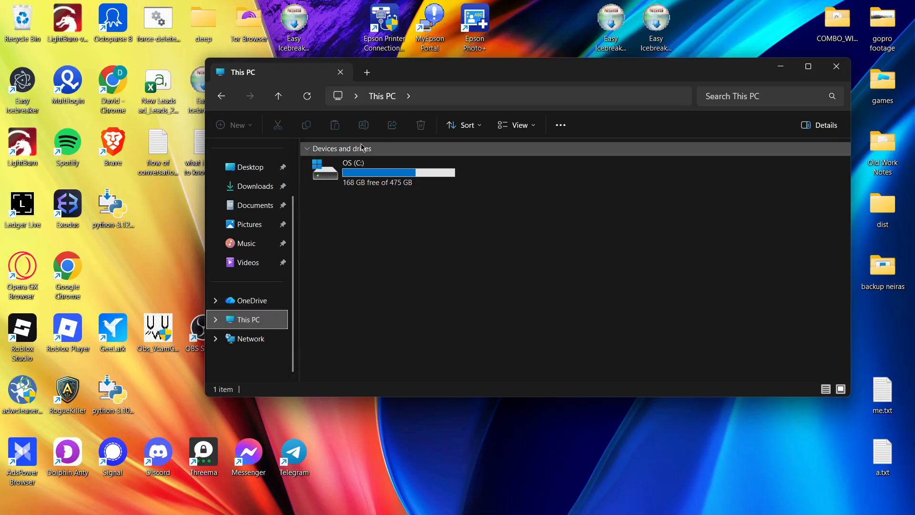
double_click(369, 170)
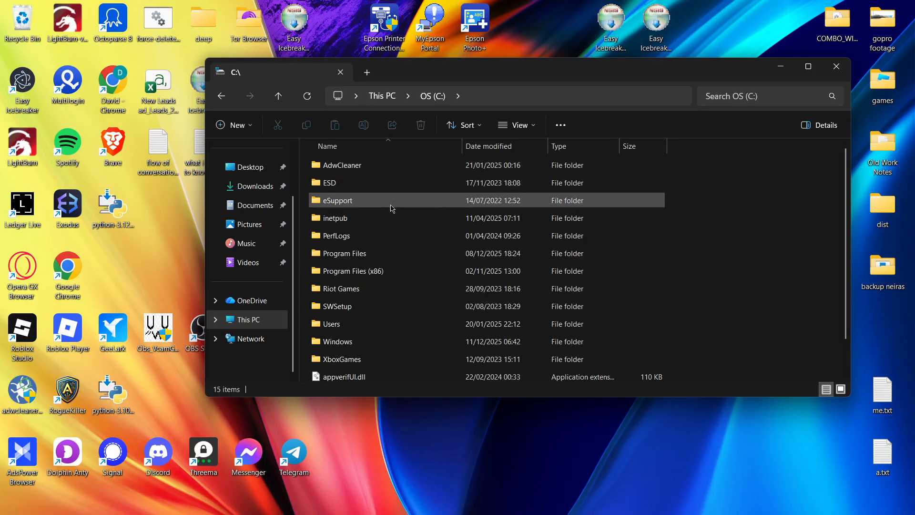
double_click(346, 329)
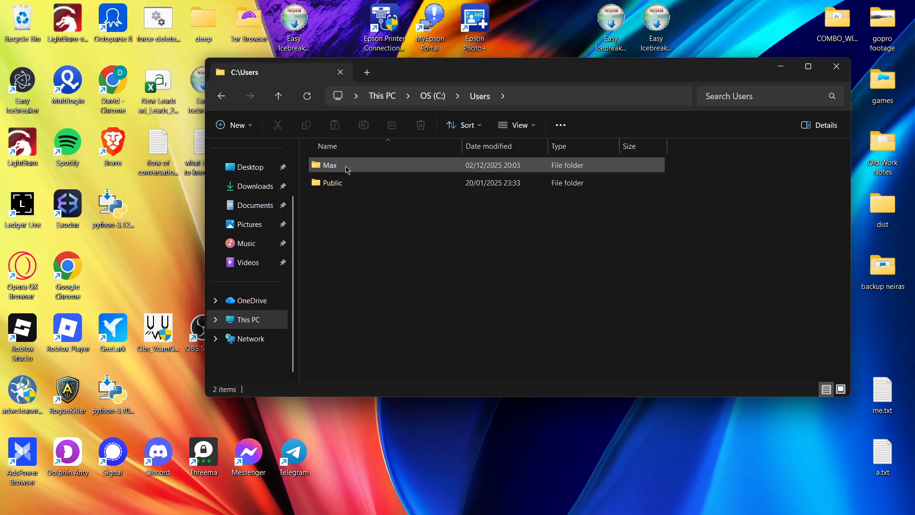
double_click(347, 169)
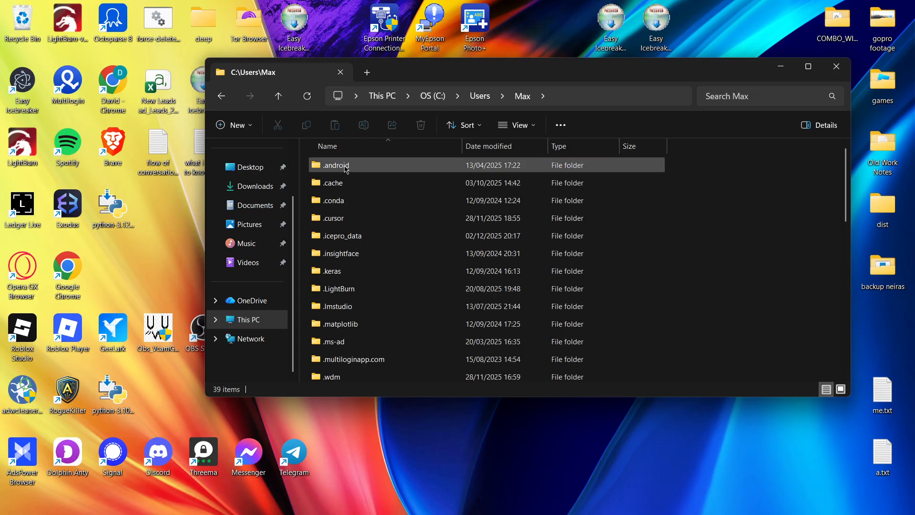
Step: Turn on the display of hidden items in the user's profile folder
scroll(374, 237, "down", 2)
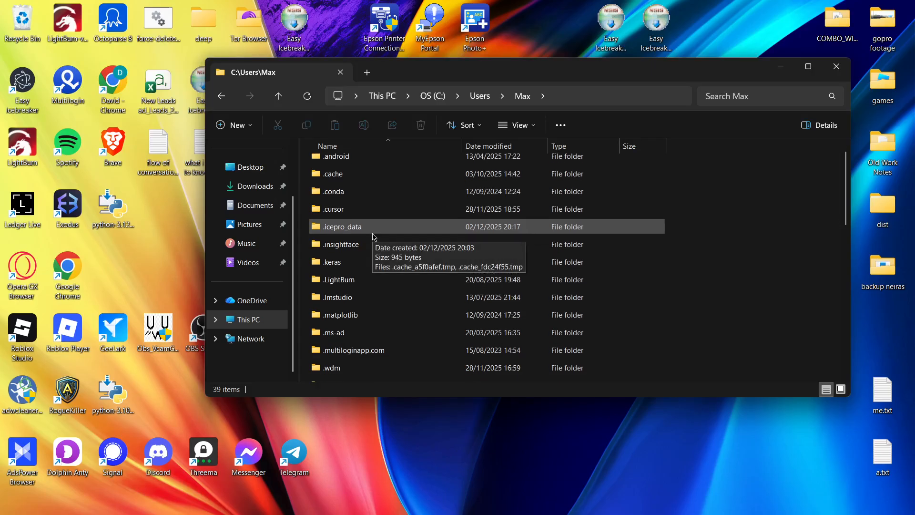
scroll(374, 237, "up", 2)
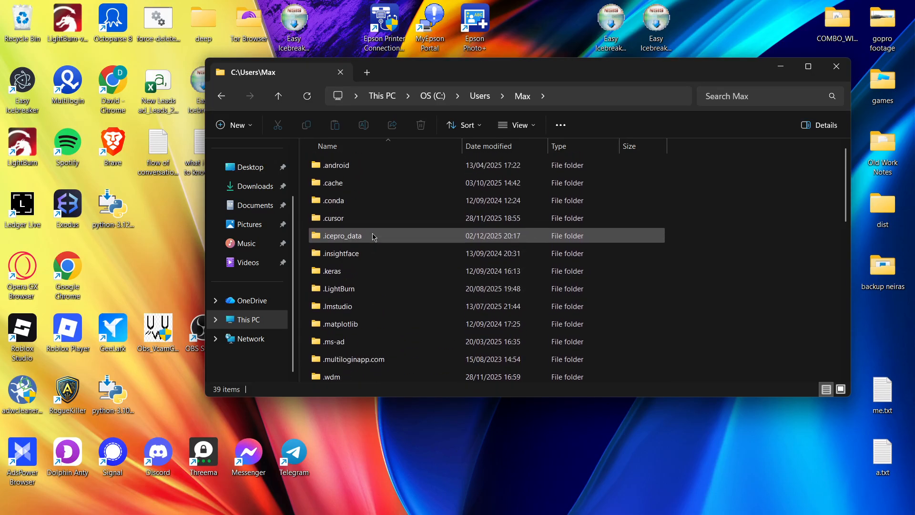
left_click(533, 128)
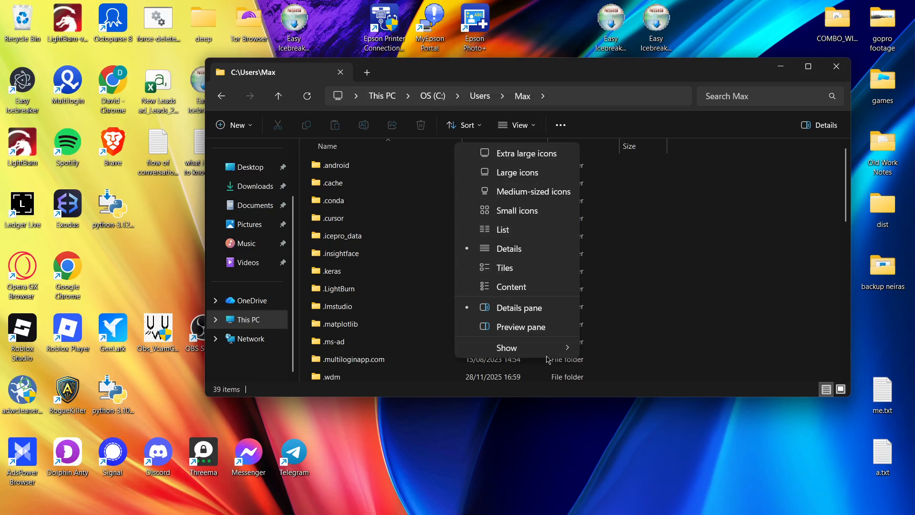
mouse_move(549, 351)
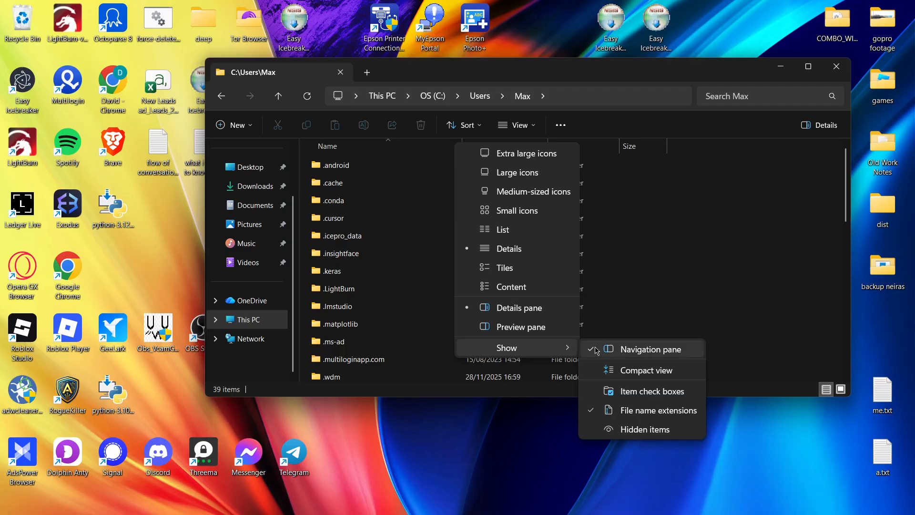
left_click(648, 431)
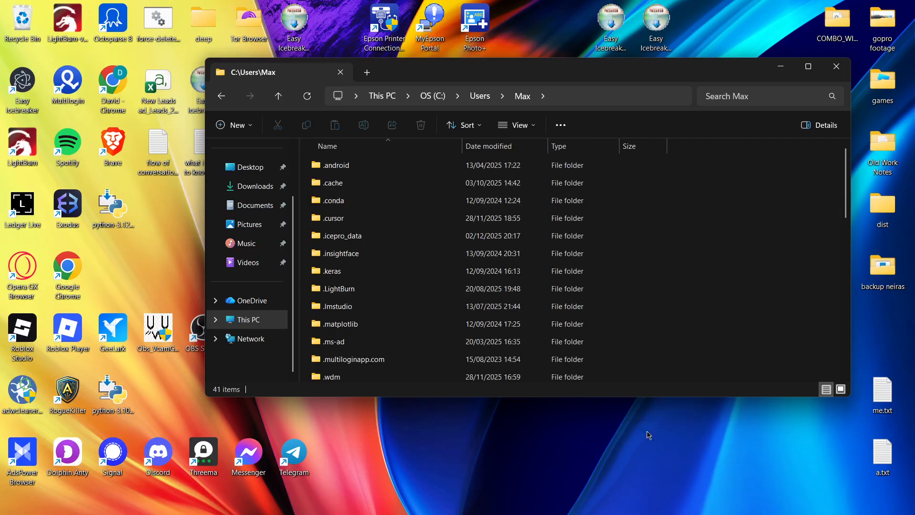
Step: Locate and select the AppData folder in the user's profile folder
scroll(417, 264, "down", 1)
scroll(417, 264, "up", 1)
left_click(332, 220)
key("a")
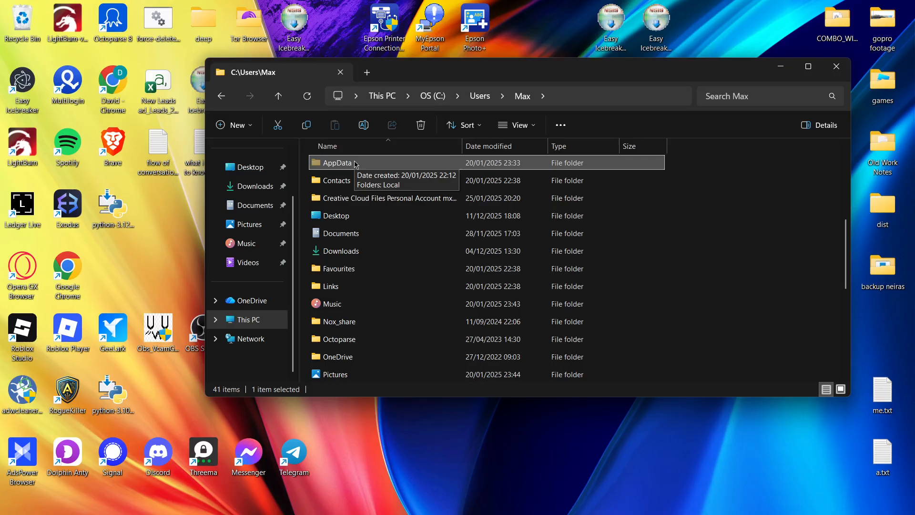
Step: Check the Hidden items display setting, keeping it as set
left_click(519, 125)
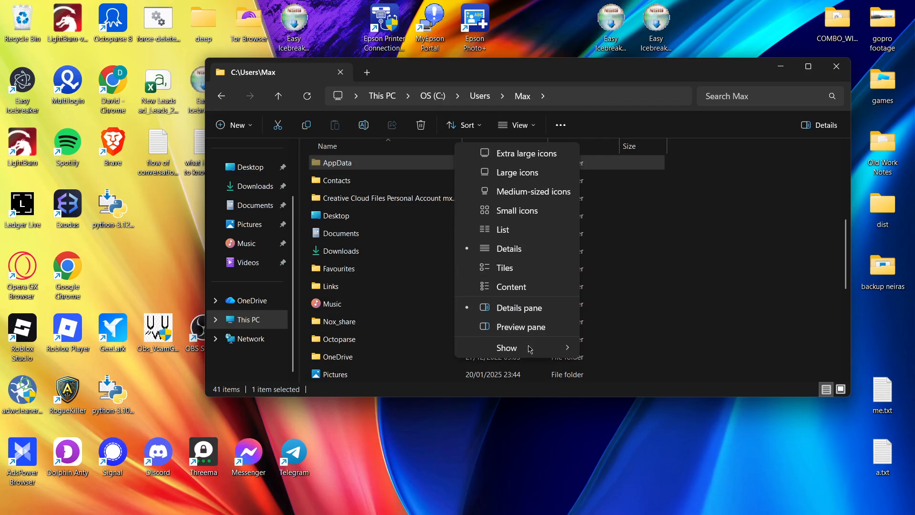
mouse_move(531, 349)
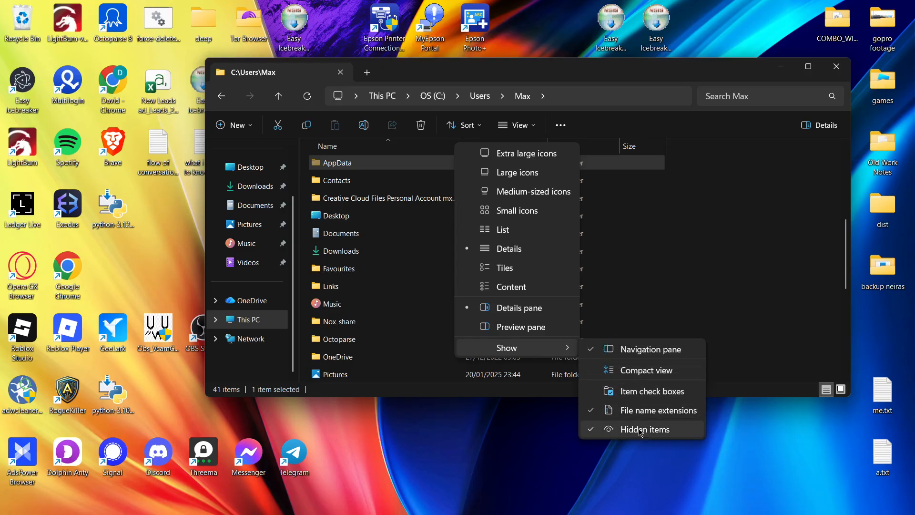
left_click(353, 167)
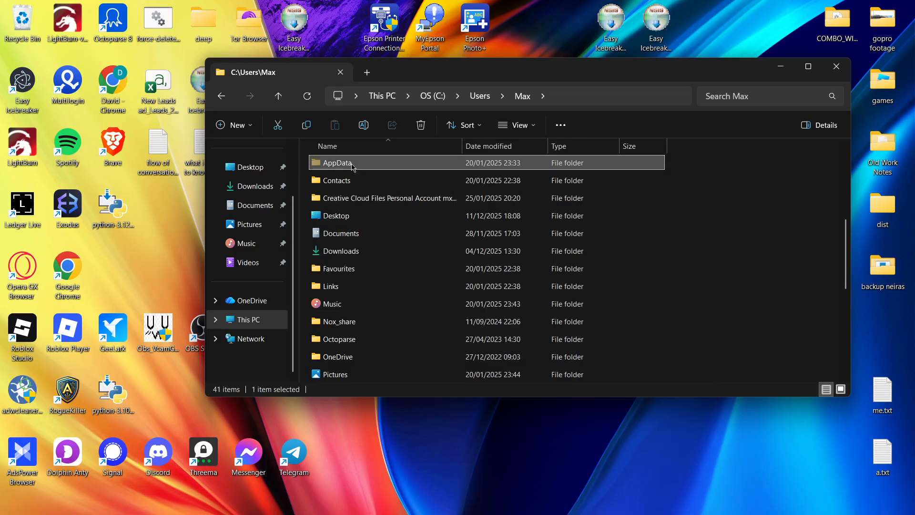
Step: Open the AppData folder and go into its Local subfolder
double_click(341, 164)
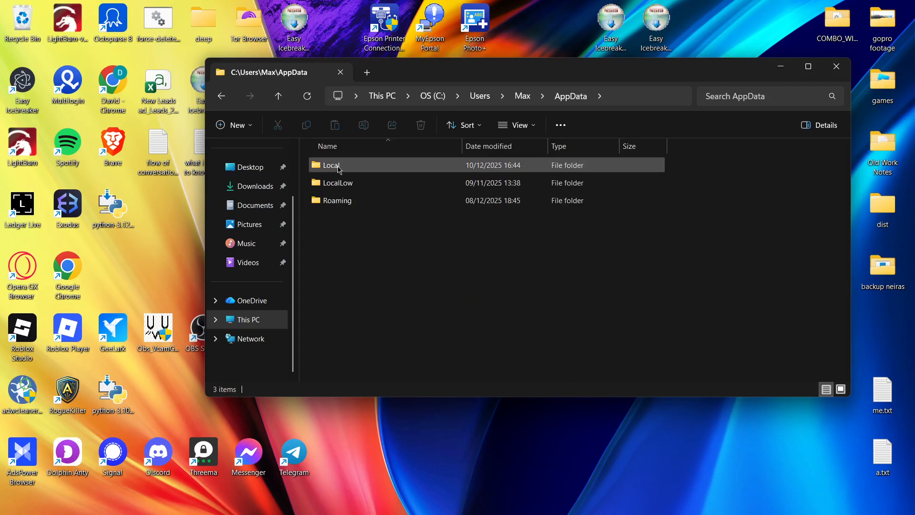
left_click(340, 168)
double_click(340, 166)
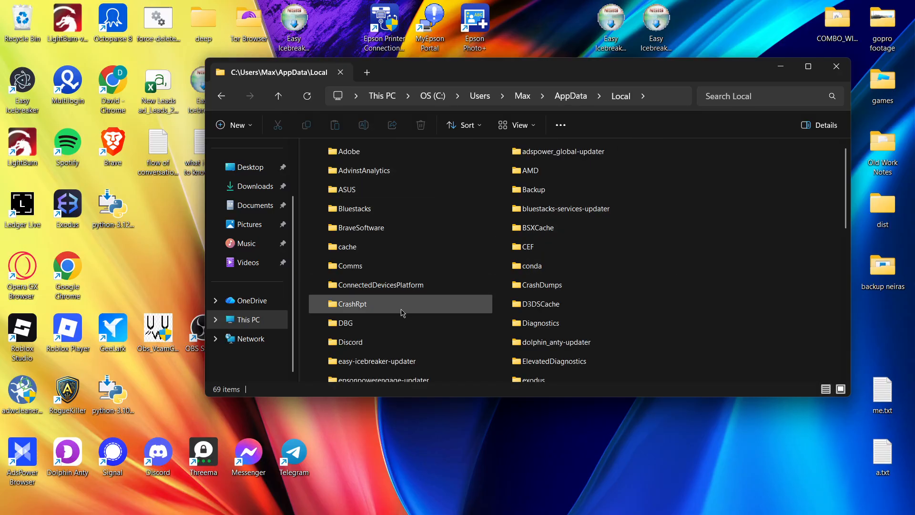
Step: Find the Programs folder within Local and open it
scroll(403, 312, "down", 1)
scroll(402, 313, "down", 1)
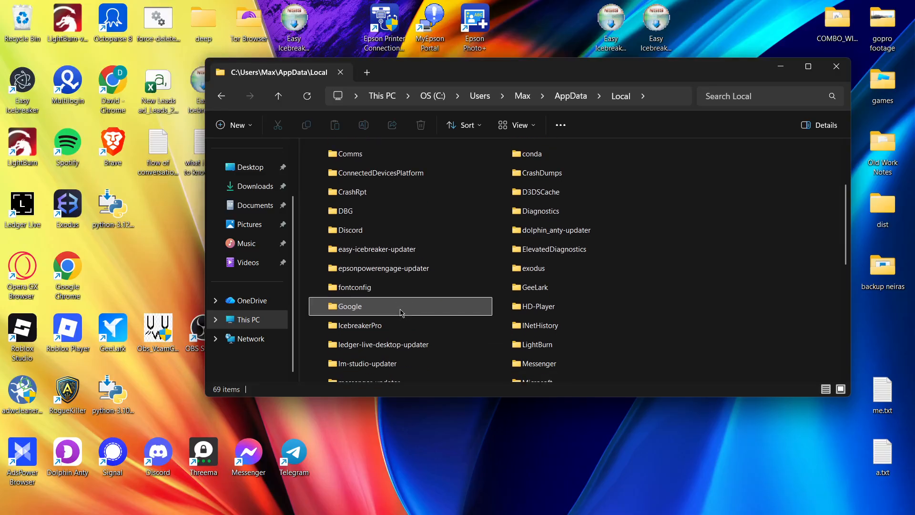
left_click(400, 312)
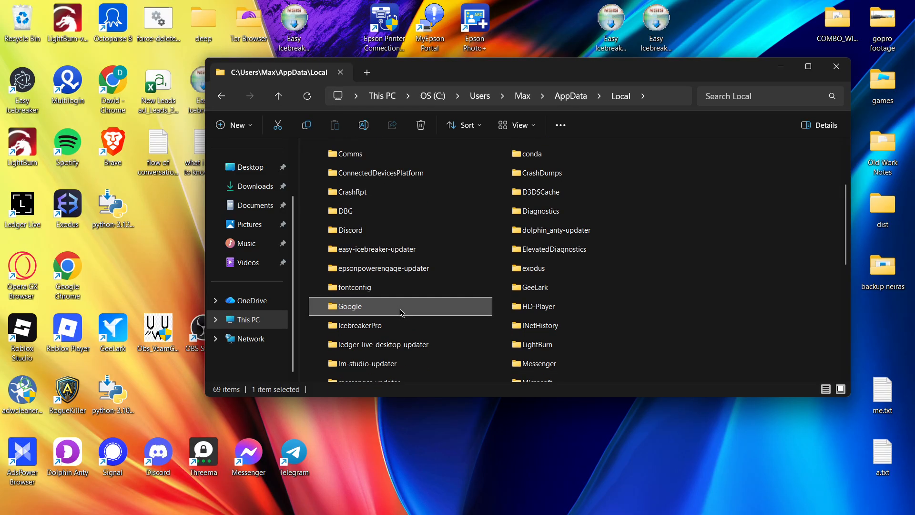
key("p")
key("p")
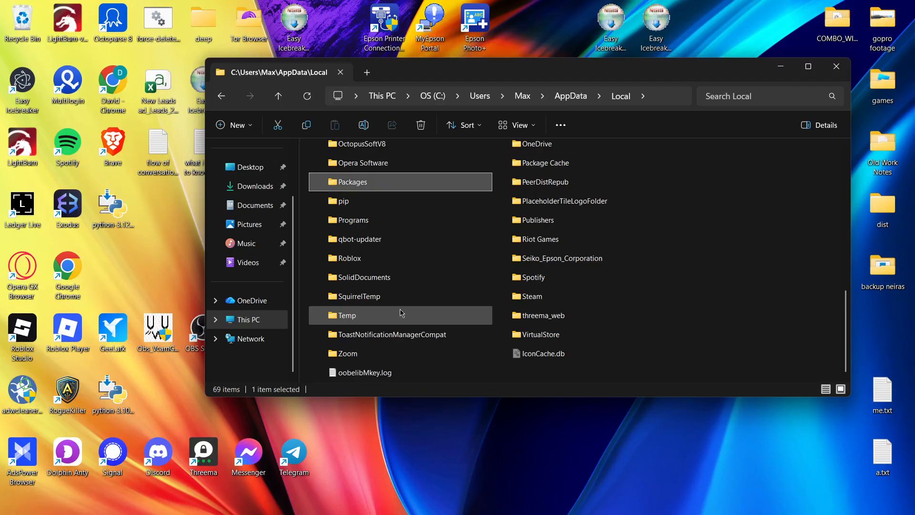
key("p")
key("p")
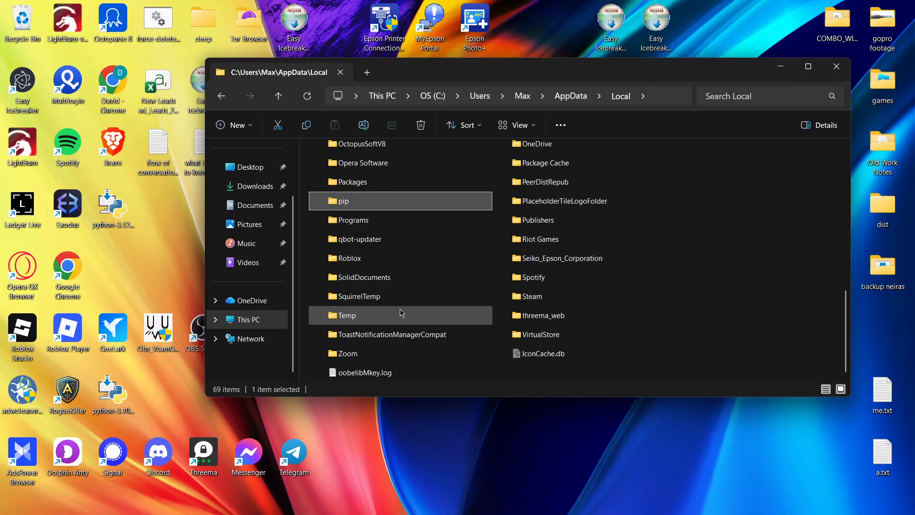
double_click(363, 225)
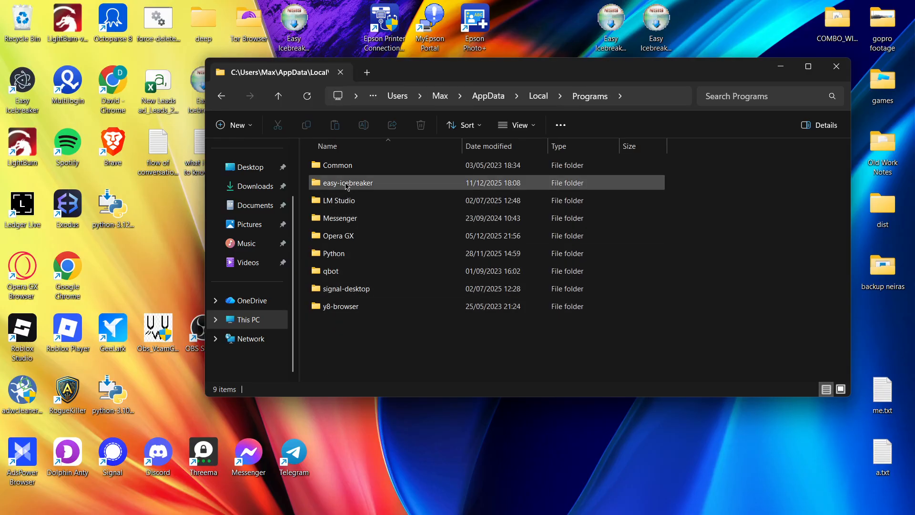
Step: Delete the easy-icebreaker folder from Programs
left_click(347, 183)
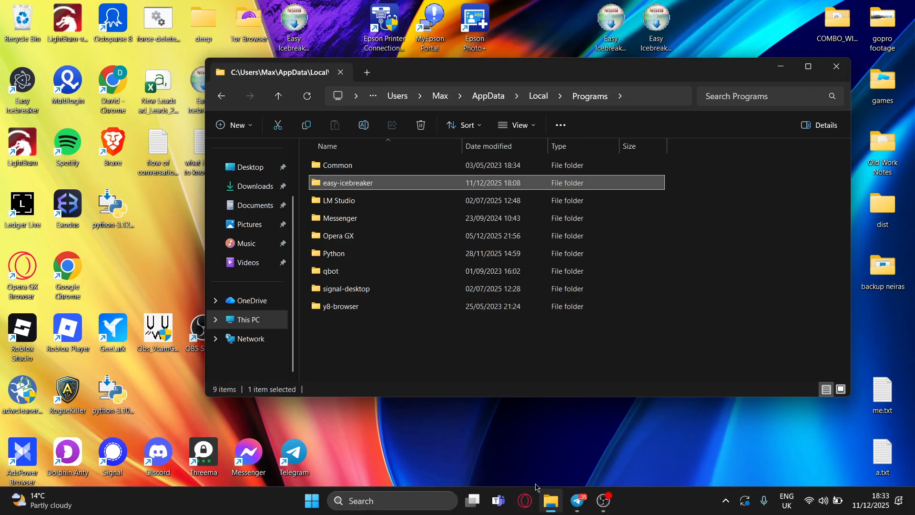
right_click(341, 188)
left_click(479, 200)
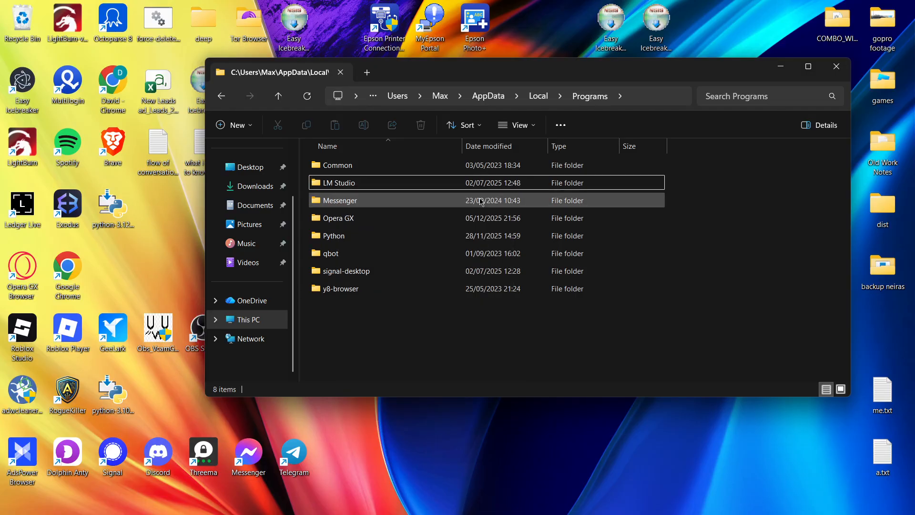
Step: Minimise File Explorer and delete the Easy Icebreaker shortcut from the desktop
left_click(169, 226)
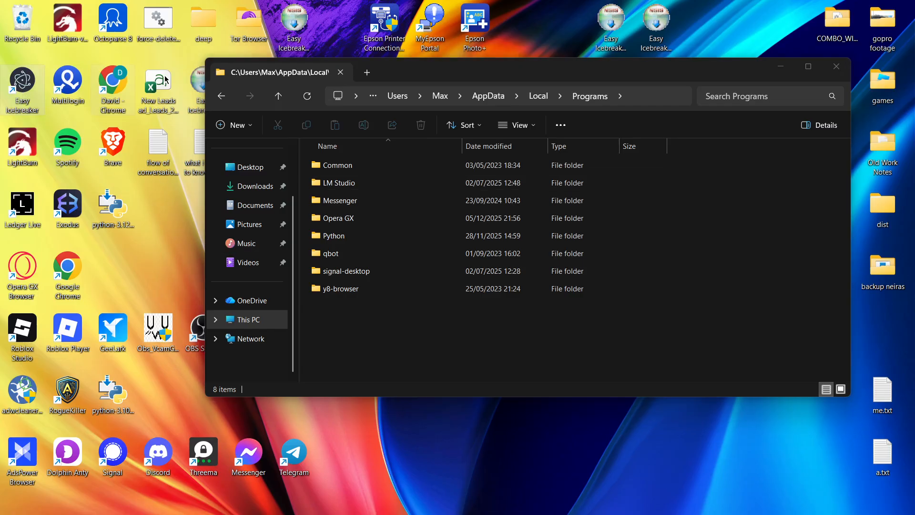
left_click(782, 68)
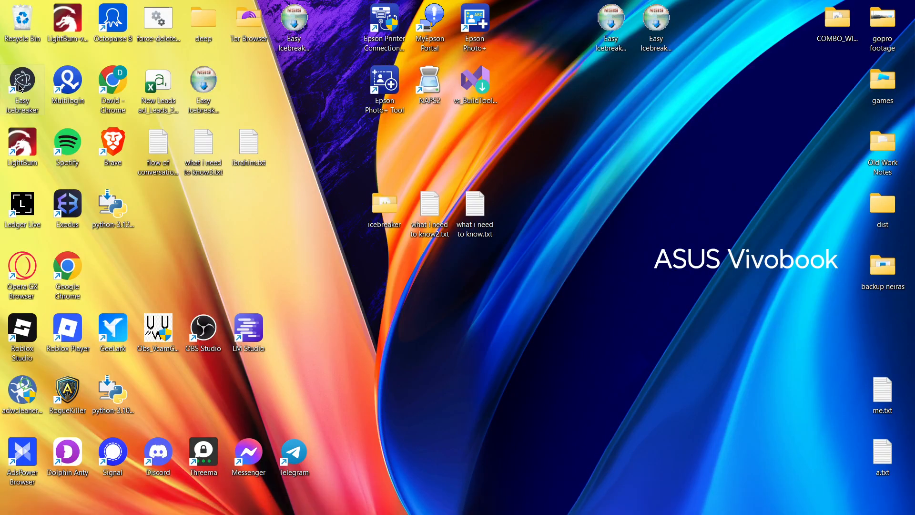
right_click(20, 88)
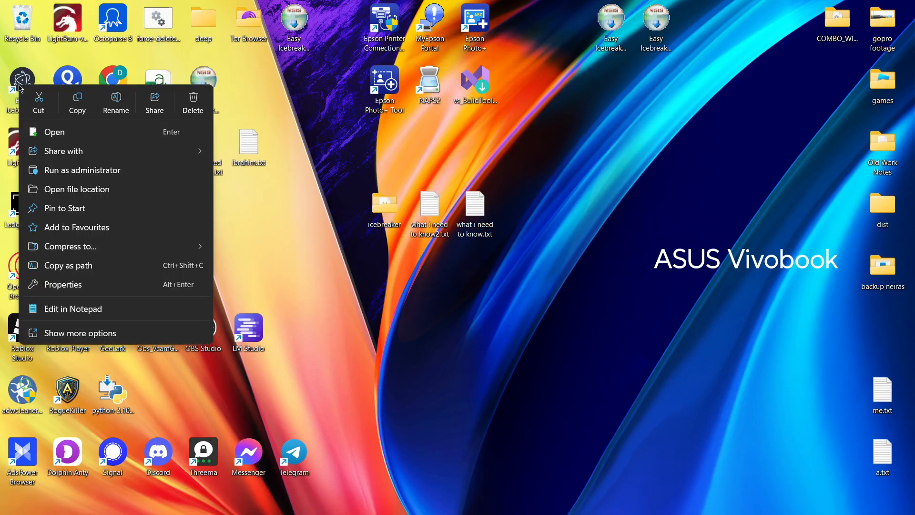
left_click(193, 108)
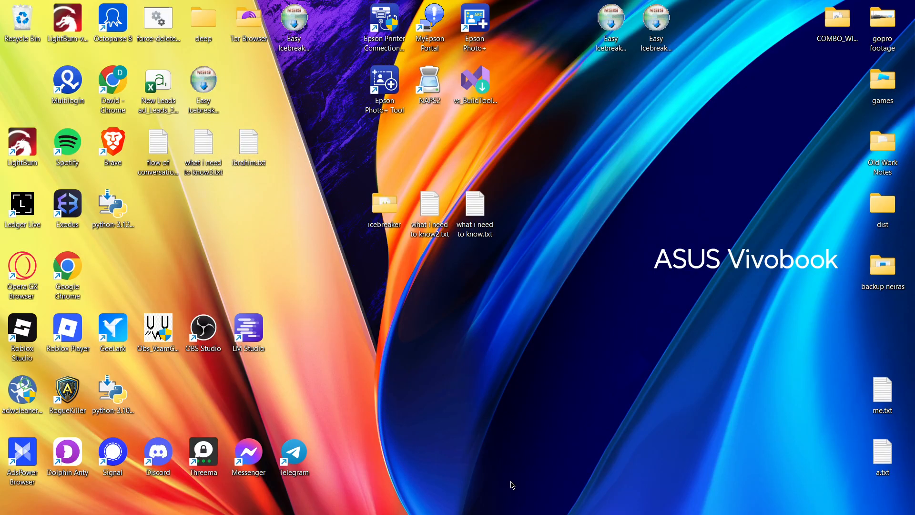
Step: Launch the Easy Icebreaker Setup 1.5.0 installer from the desktop and cancel it at the installation options
mouse_move(514, 513)
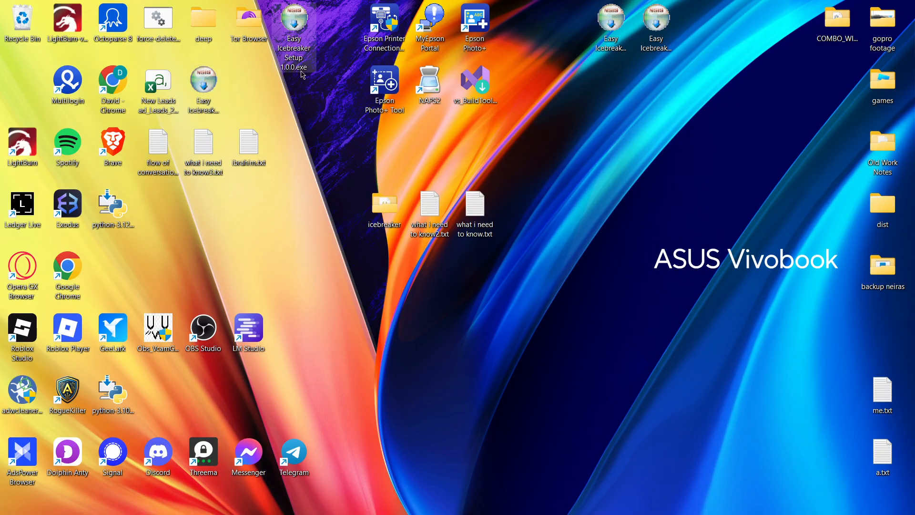
double_click(210, 73)
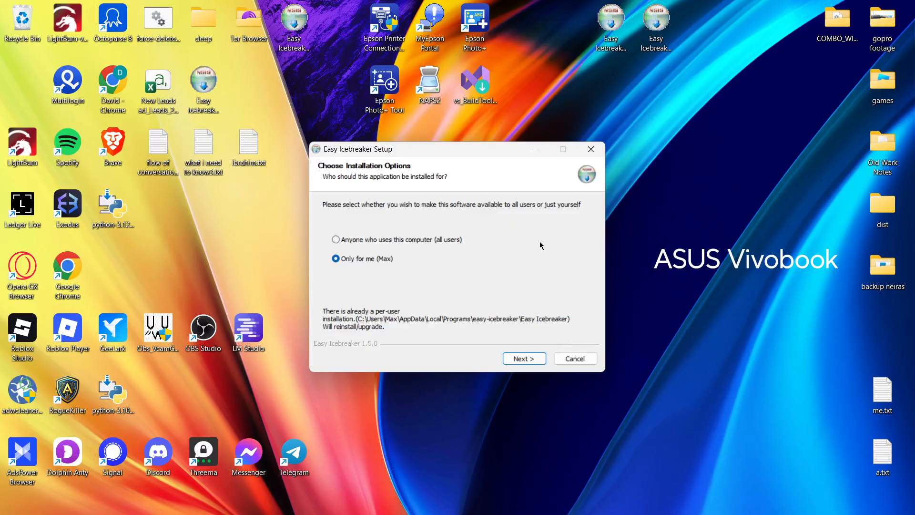
left_click(577, 358)
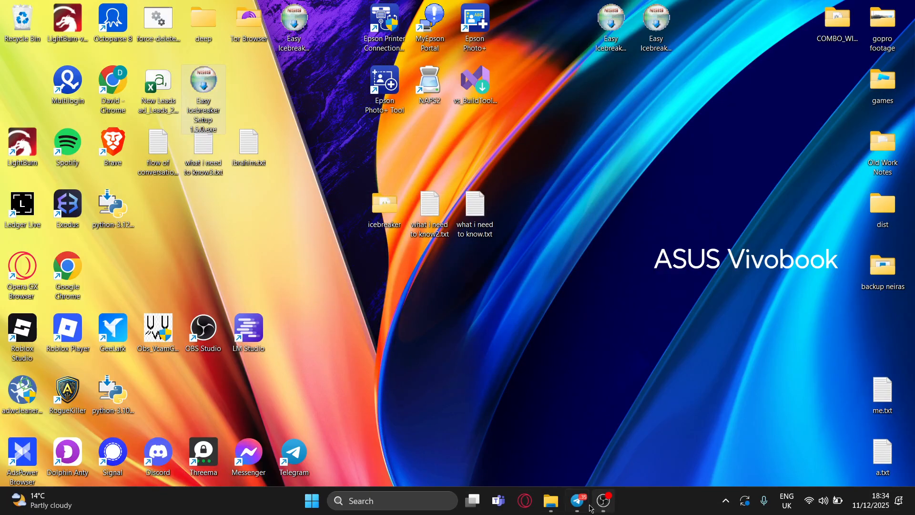
mouse_move(581, 504)
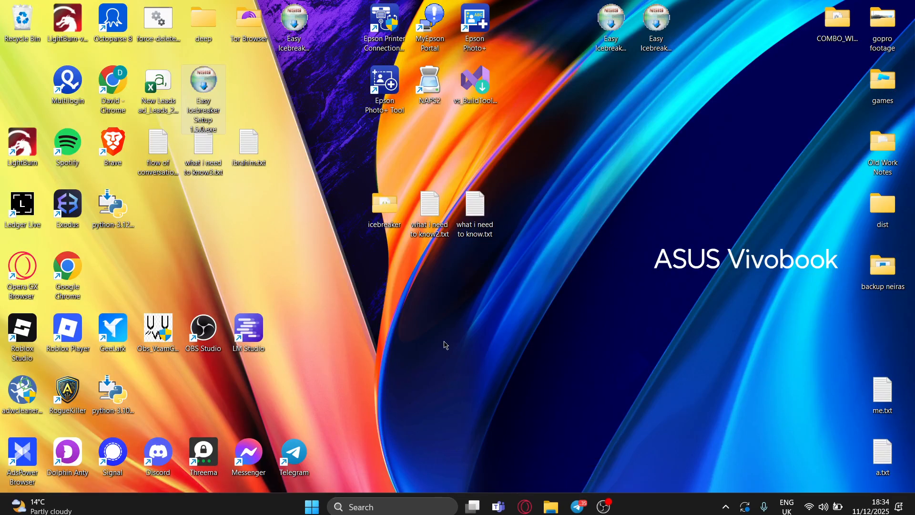
left_click(605, 503)
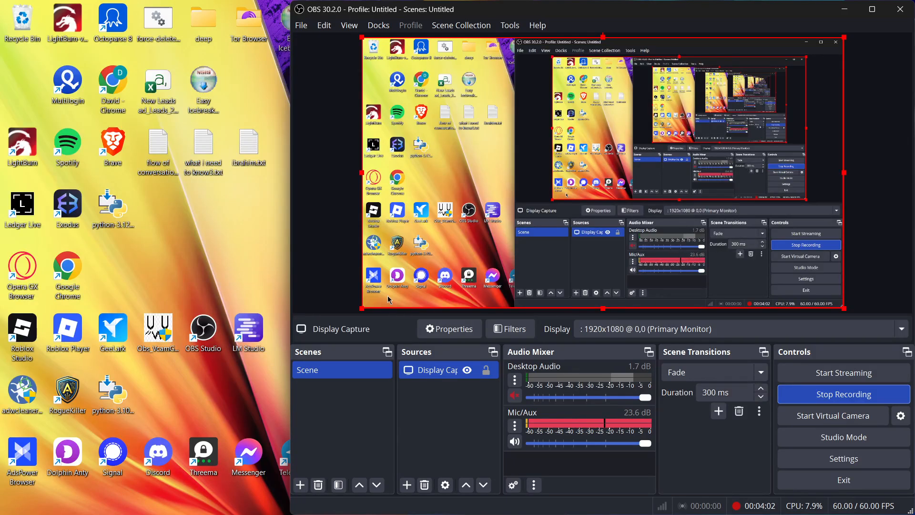
Step: Minimise OBS and delete the Easy Icebreaker Setup 1.5.0 installer from the desktop
left_click(255, 254)
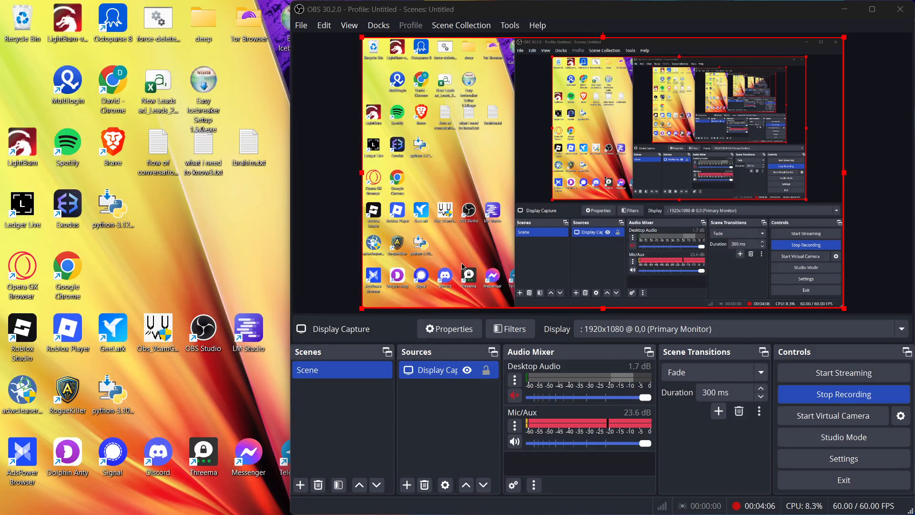
left_click(845, 12)
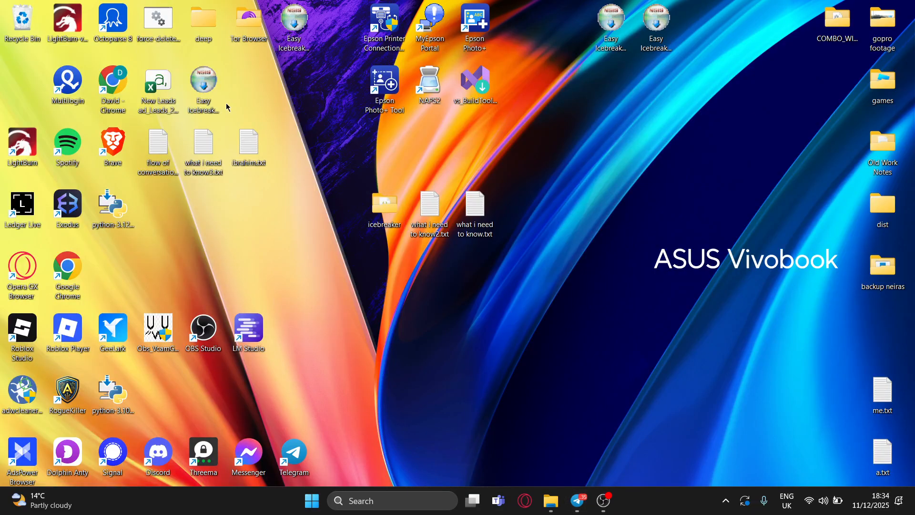
right_click(207, 83)
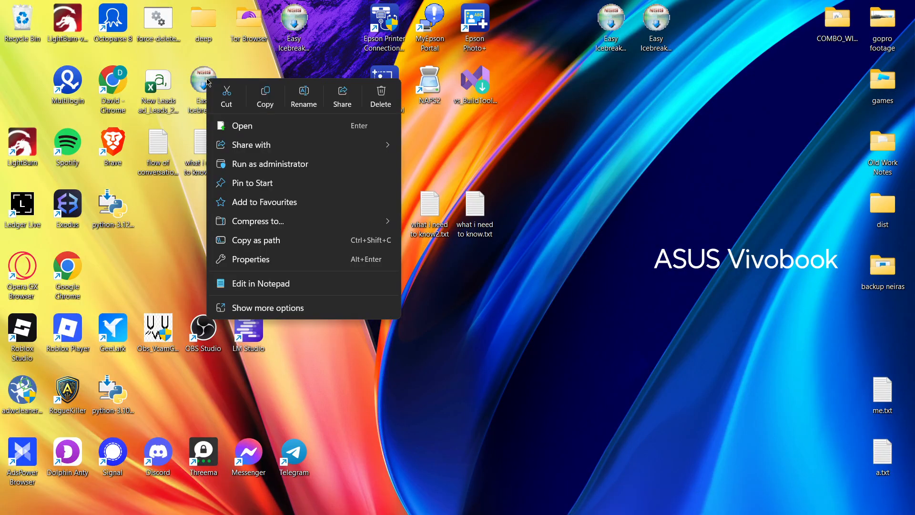
left_click(379, 93)
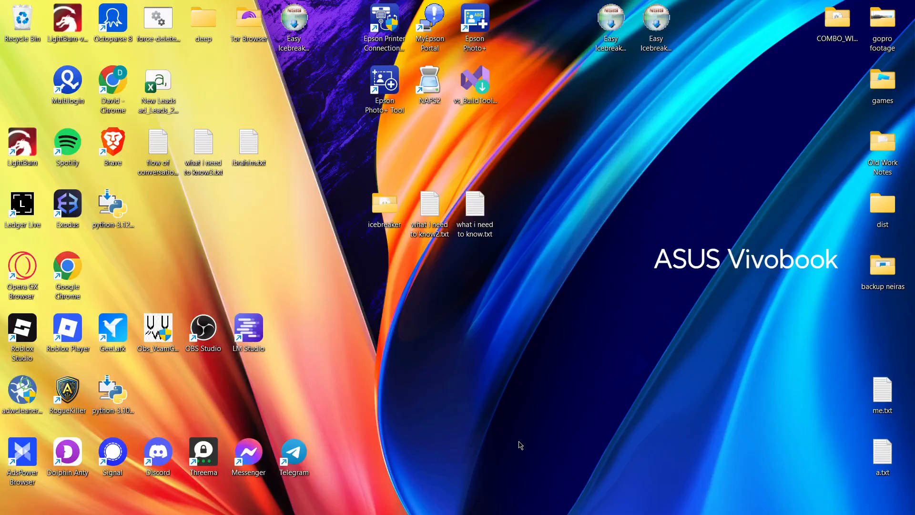
Step: Switch to Telegram and download the most recent Easy Icebreaker Setup 1.5.0.exe from the open chat
left_click(581, 501)
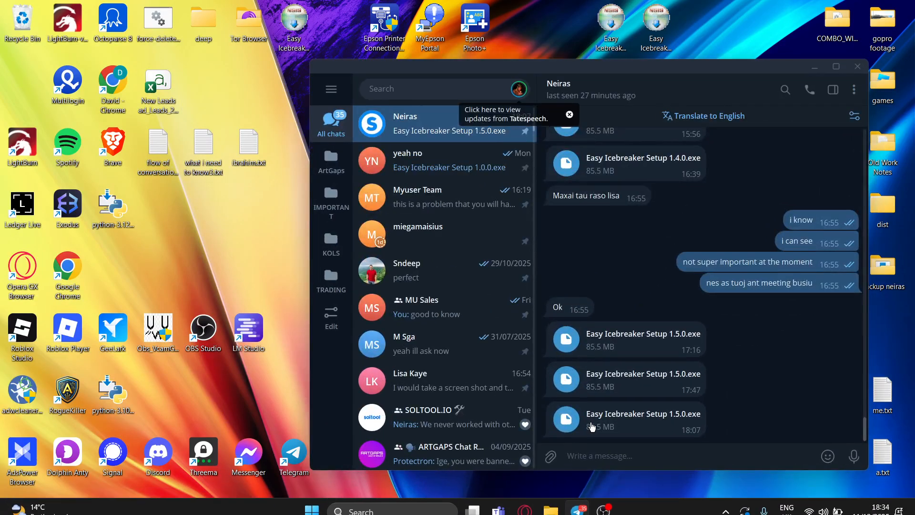
right_click(596, 418)
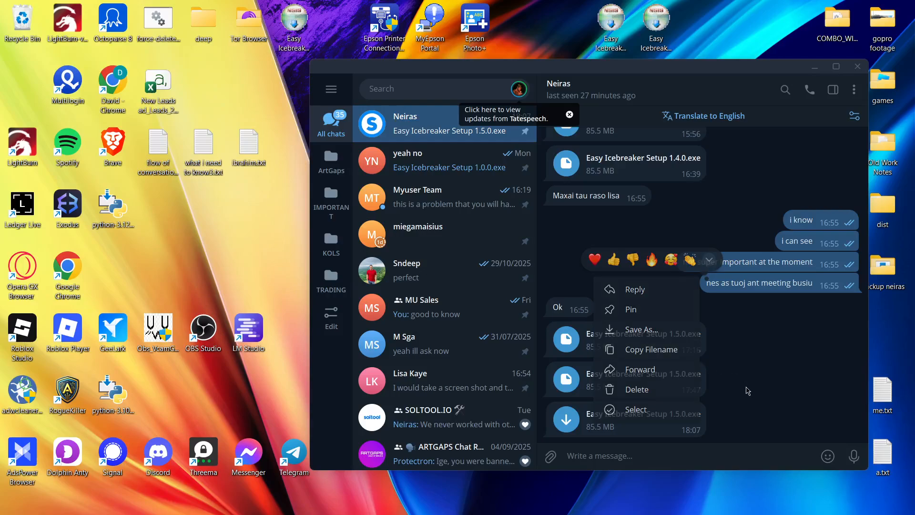
left_click(742, 385)
right_click(645, 416)
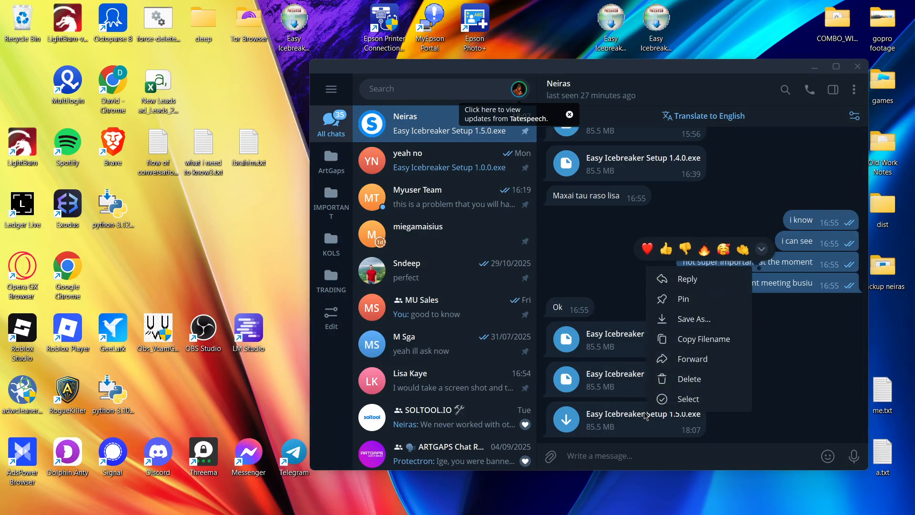
left_click(567, 428)
left_click(567, 427)
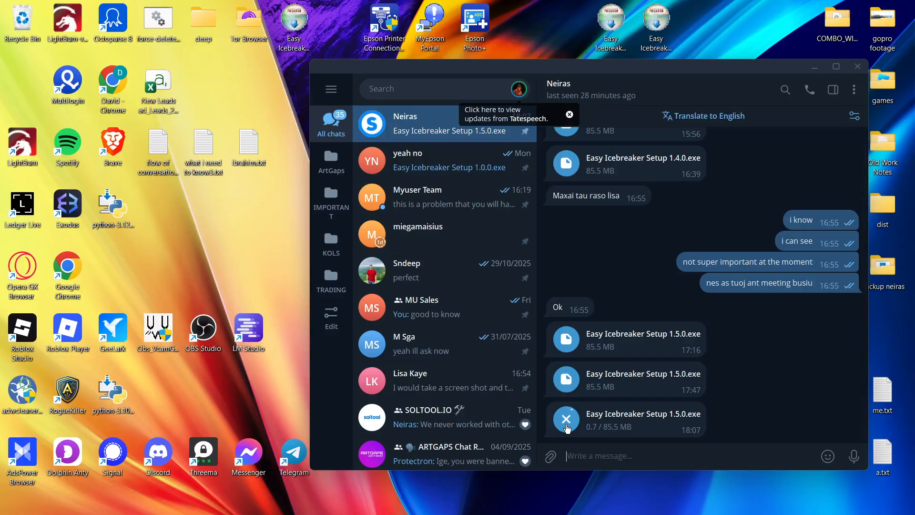
double_click(646, 421)
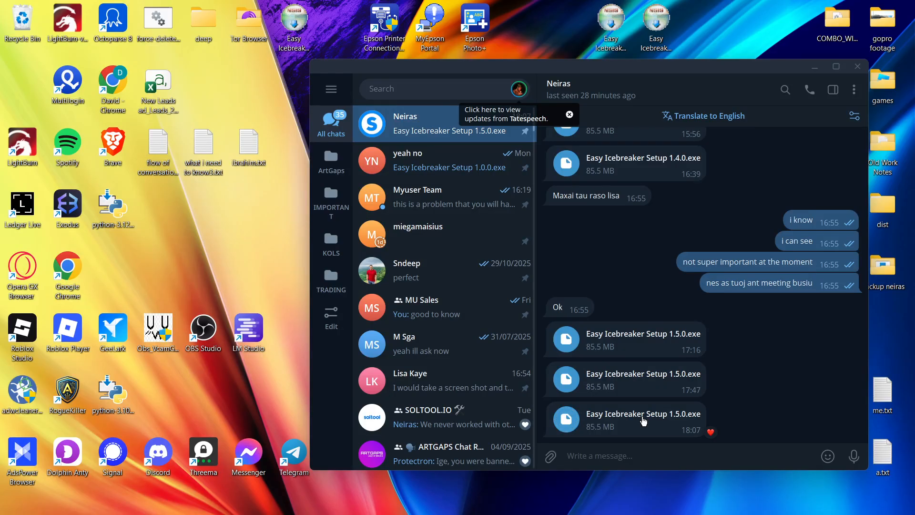
Step: Show the downloaded installer in its folder, move it to the desktop, and clear the File Explorer and Telegram windows away
right_click(643, 421)
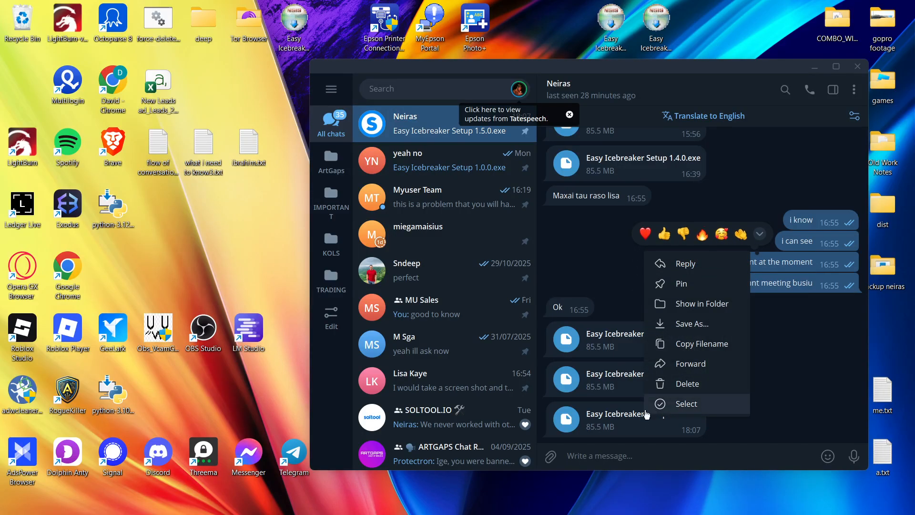
left_click(710, 306)
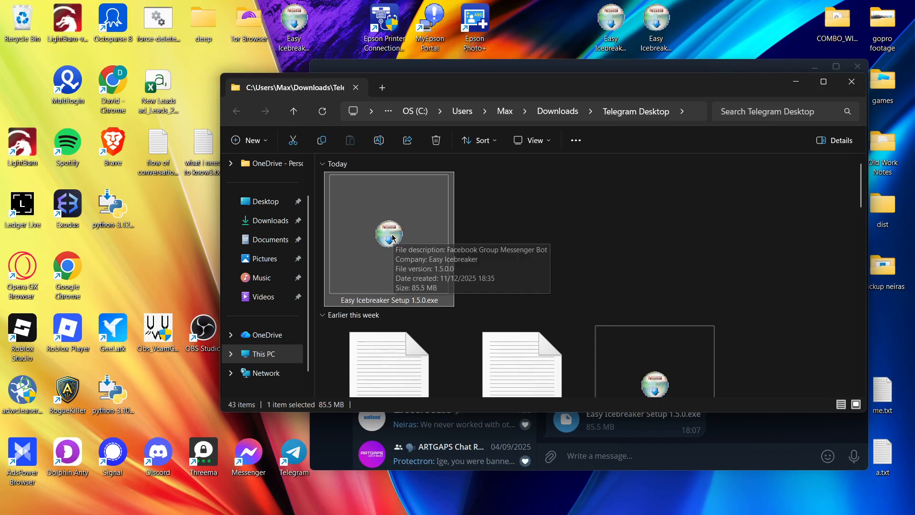
left_click_drag(394, 239, 174, 237)
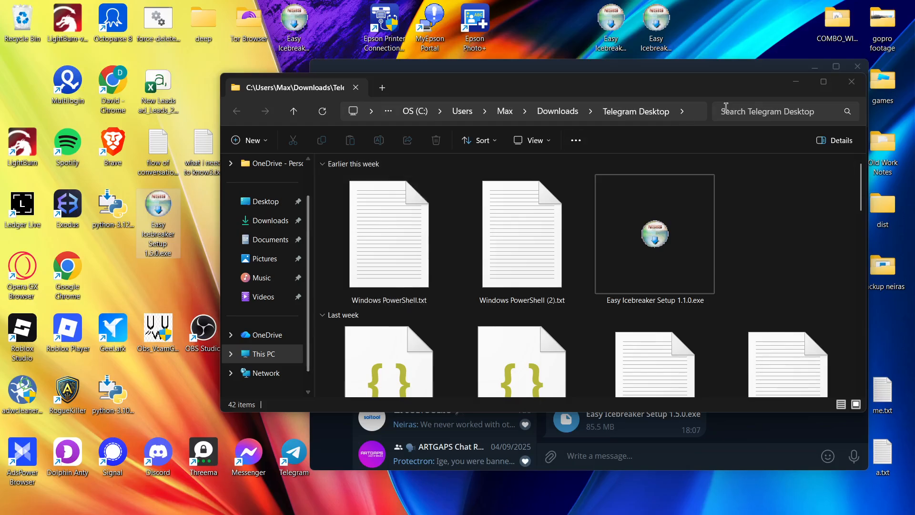
left_click(852, 82)
left_click(811, 70)
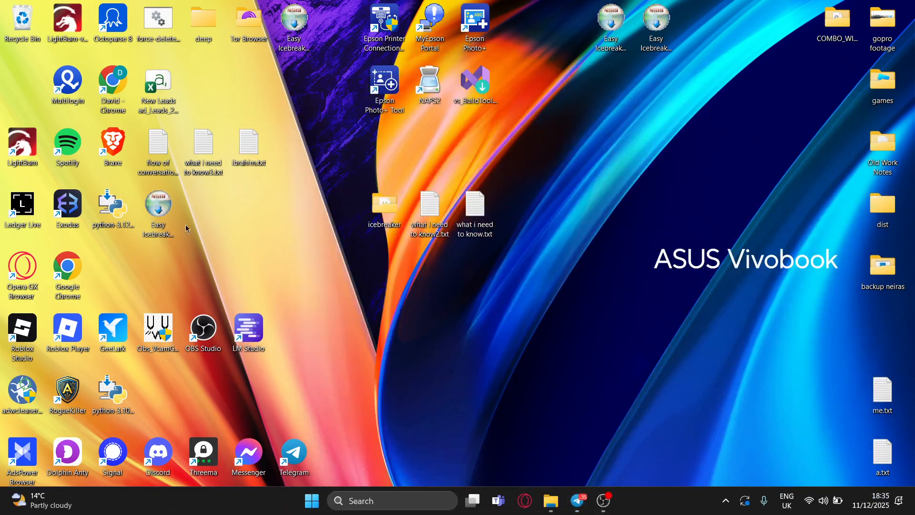
Step: Launch the Easy Icebreaker Setup 1.5.0 installer from the desktop and allow it to run despite the SmartScreen warning
double_click(157, 206)
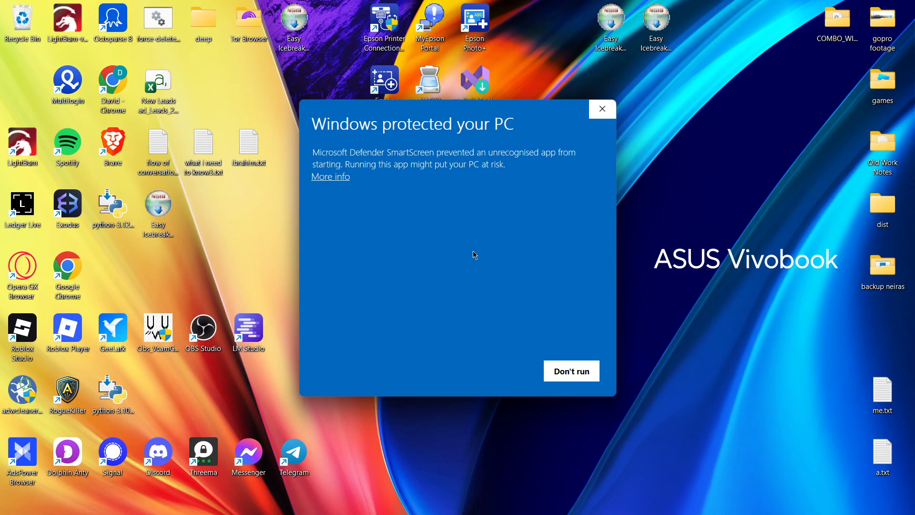
left_click(324, 177)
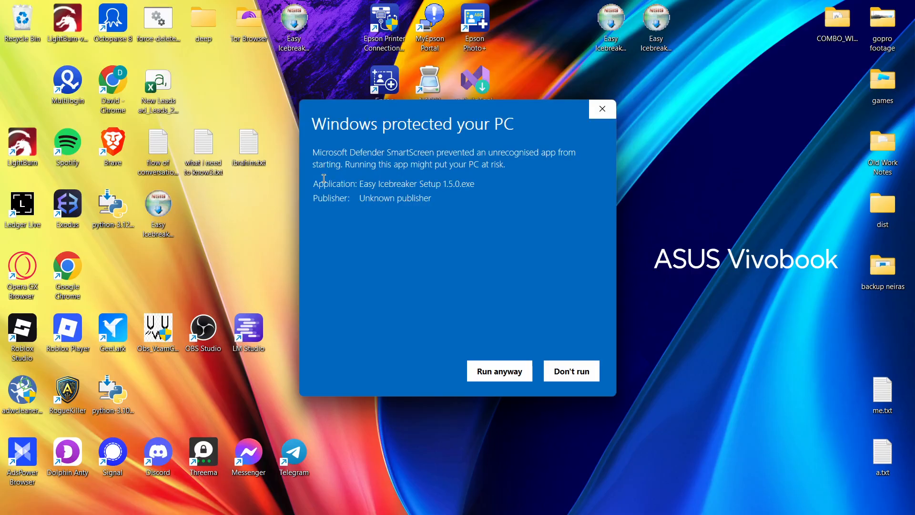
left_click(498, 374)
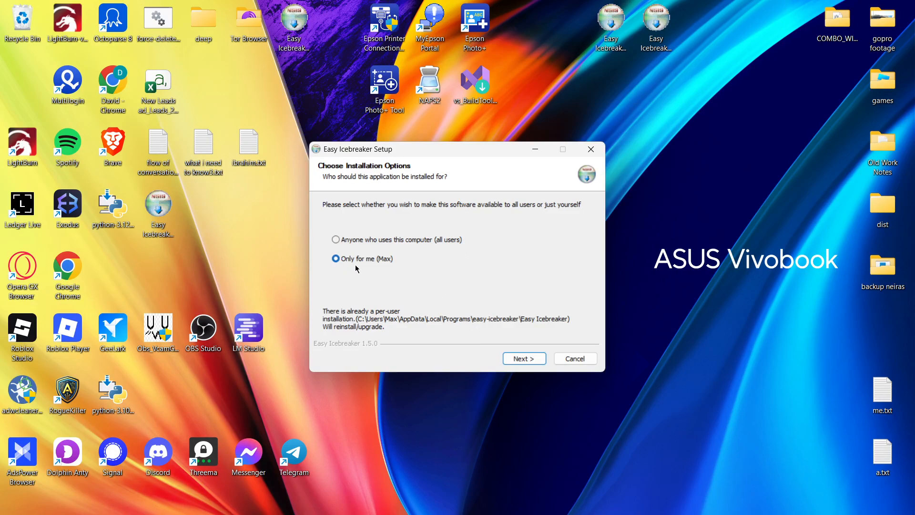
Step: Install Easy Icebreaker only for the current user in the default destination folder and finish the setup
left_click(520, 361)
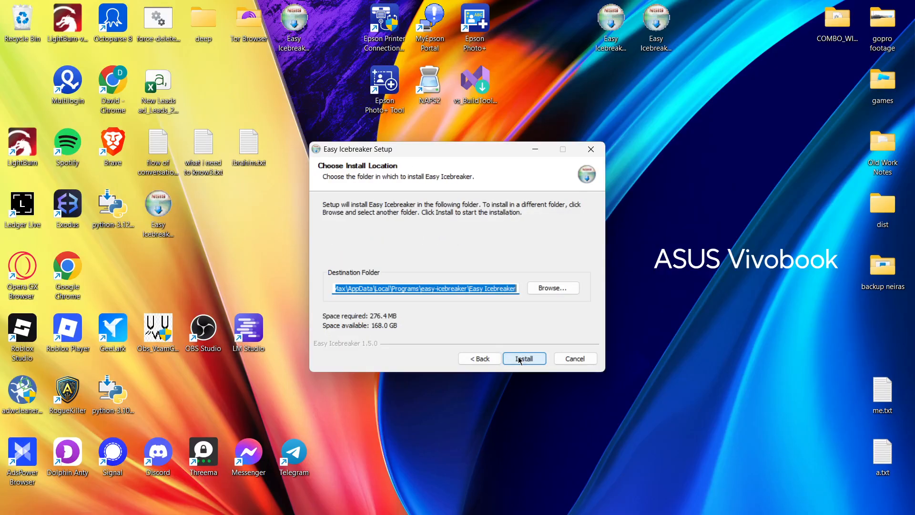
left_click(519, 360)
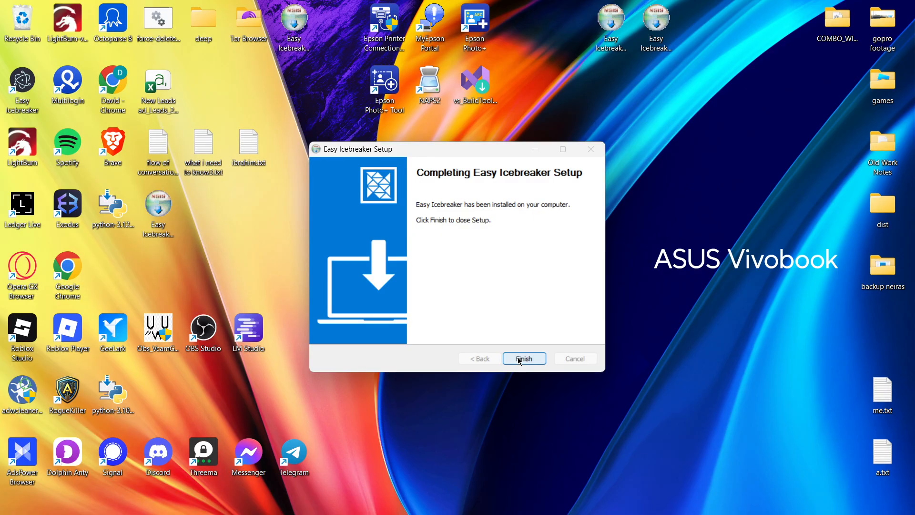
left_click(523, 358)
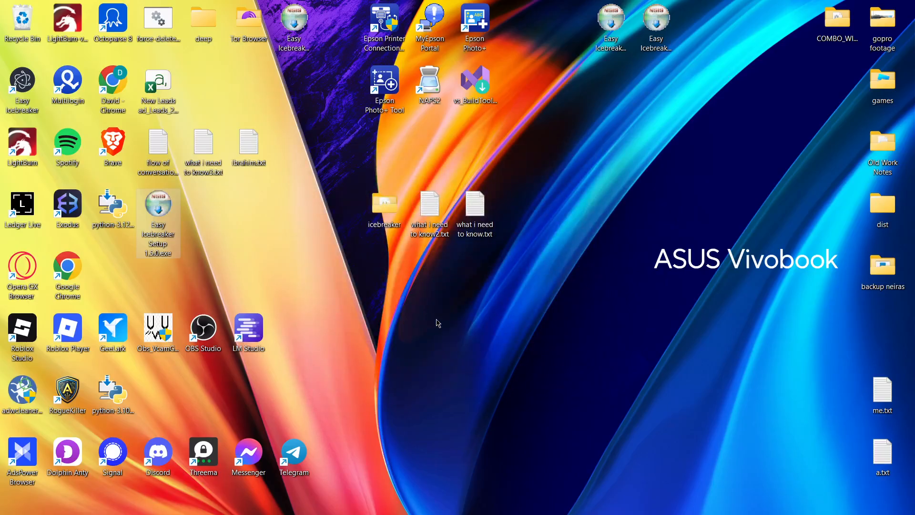
Step: Move the new Easy Icebreaker shortcut on the desktop, launch the app and widen its window
left_click_drag(26, 85, 243, 212)
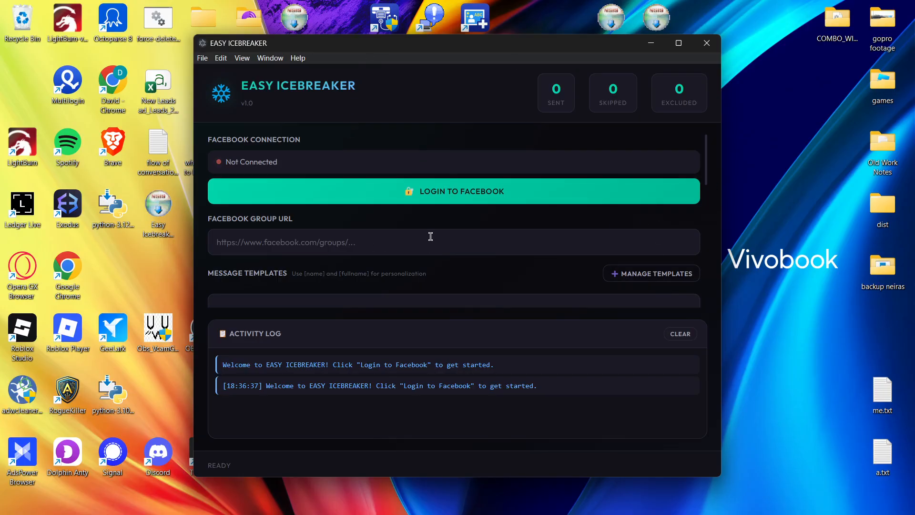
scroll(573, 220, "down", 10)
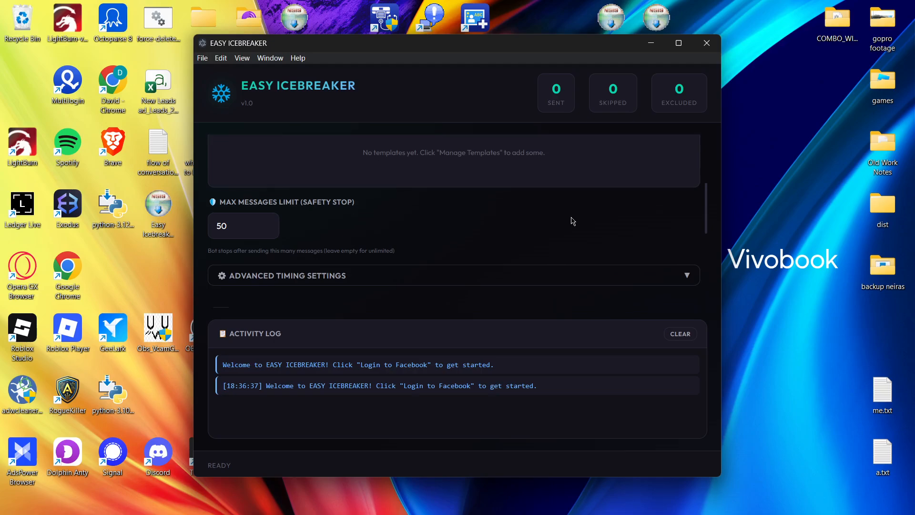
scroll(573, 220, "up", 10)
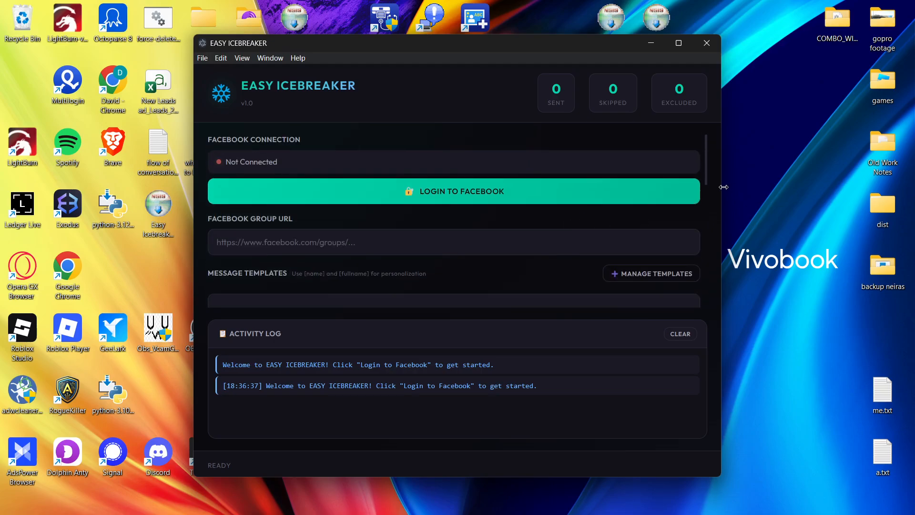
left_click_drag(723, 187, 799, 179)
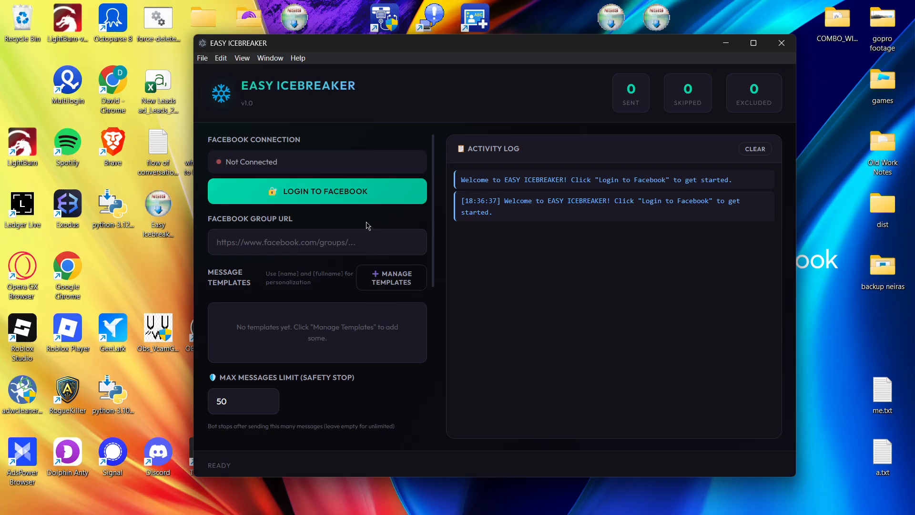
Step: Start the Facebook login from Easy Icebreaker and show the Facebook tab in the browser it opens
scroll(294, 242, "down", 3)
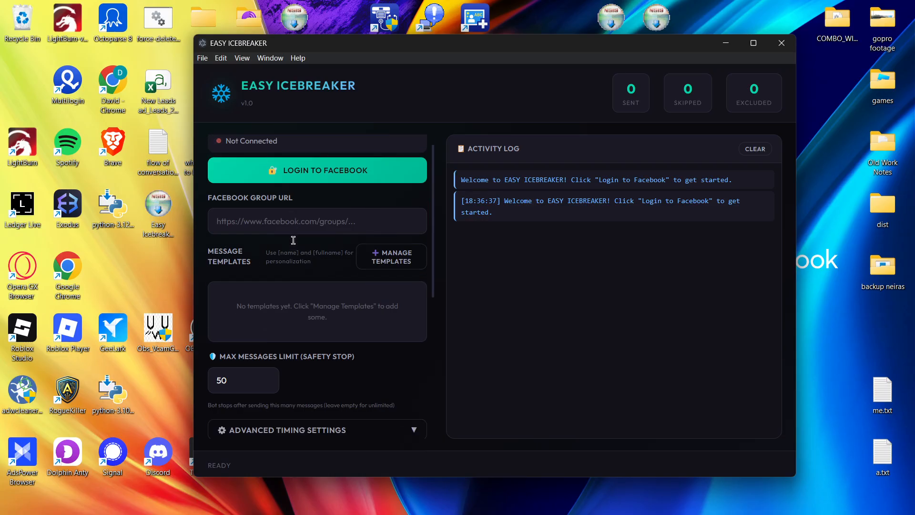
scroll(293, 244, "down", 3)
scroll(293, 243, "up", 6)
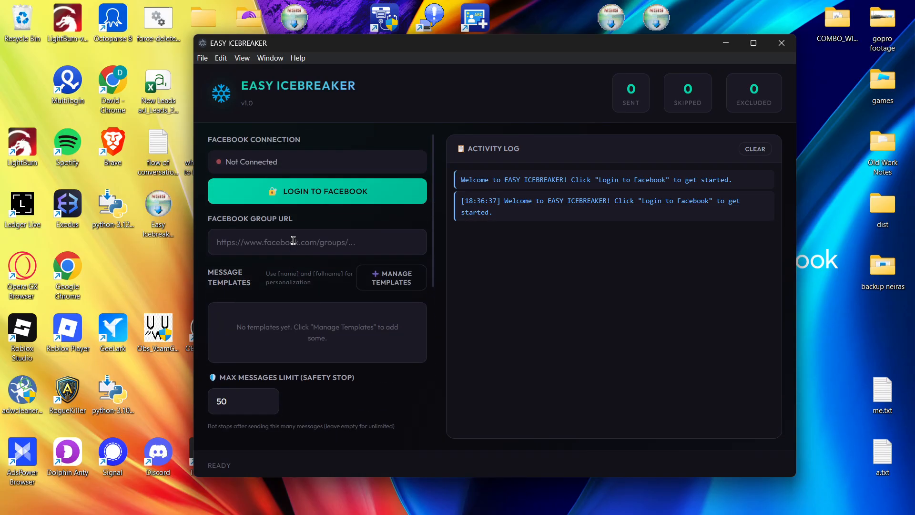
scroll(294, 242, "down", 5)
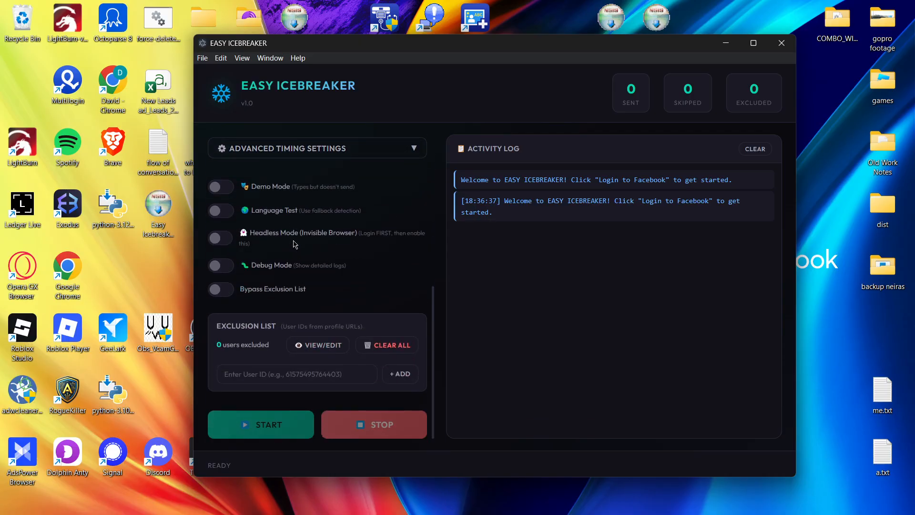
scroll(295, 244, "up", 5)
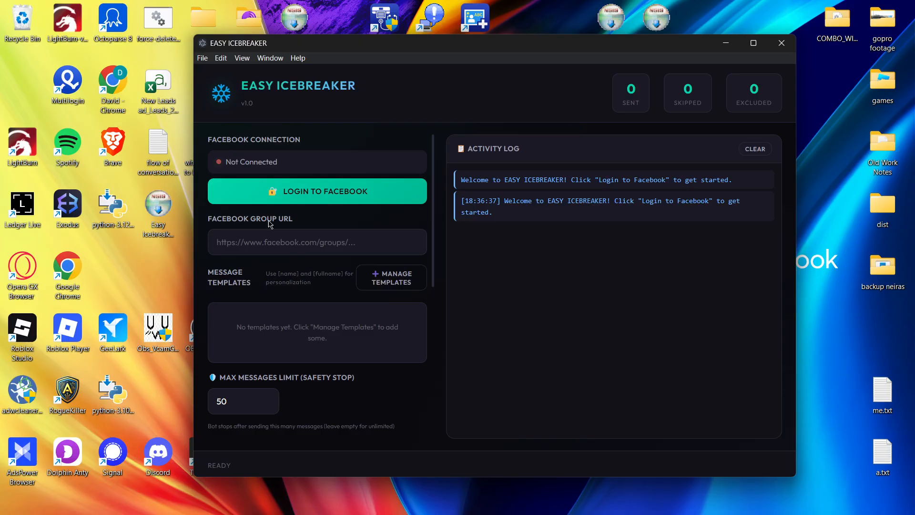
left_click(319, 192)
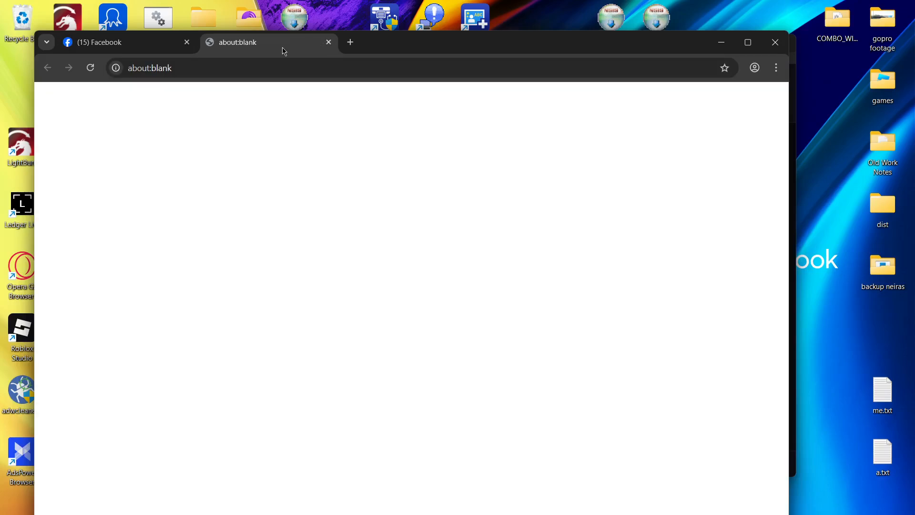
left_click(135, 45)
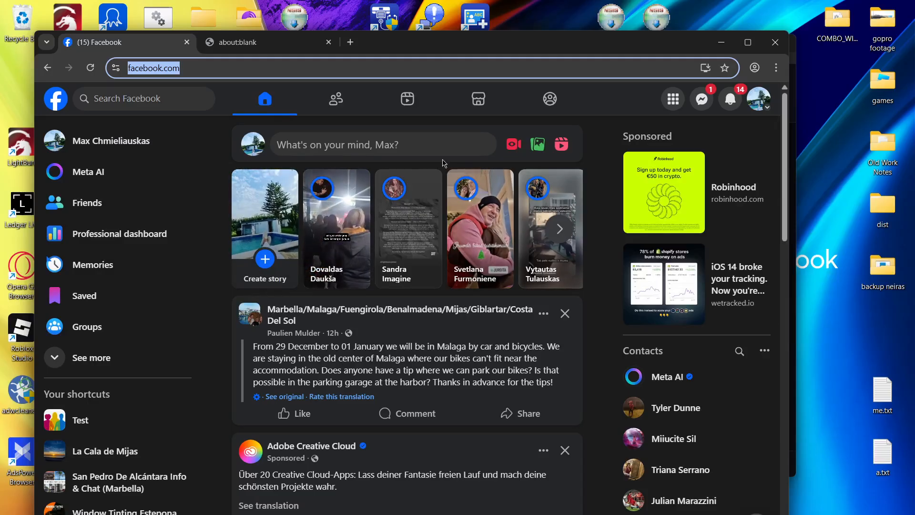
left_click(256, 52)
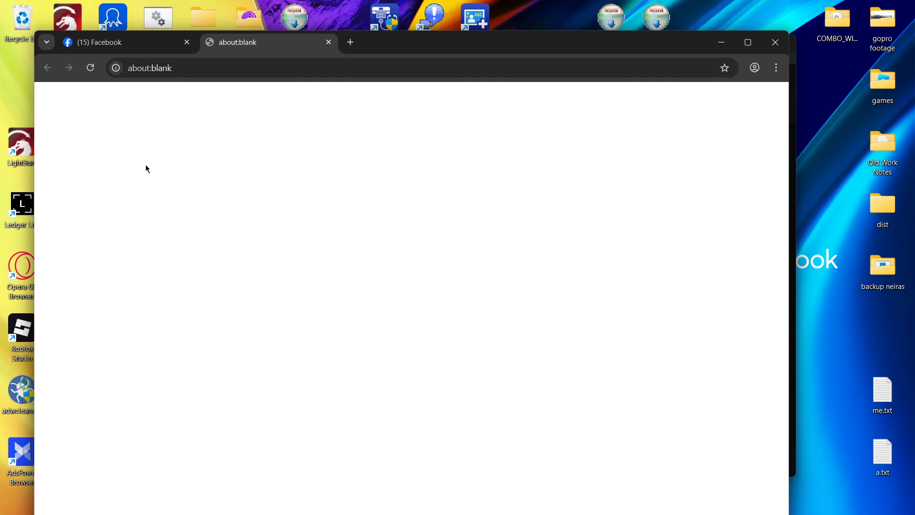
left_click(142, 45)
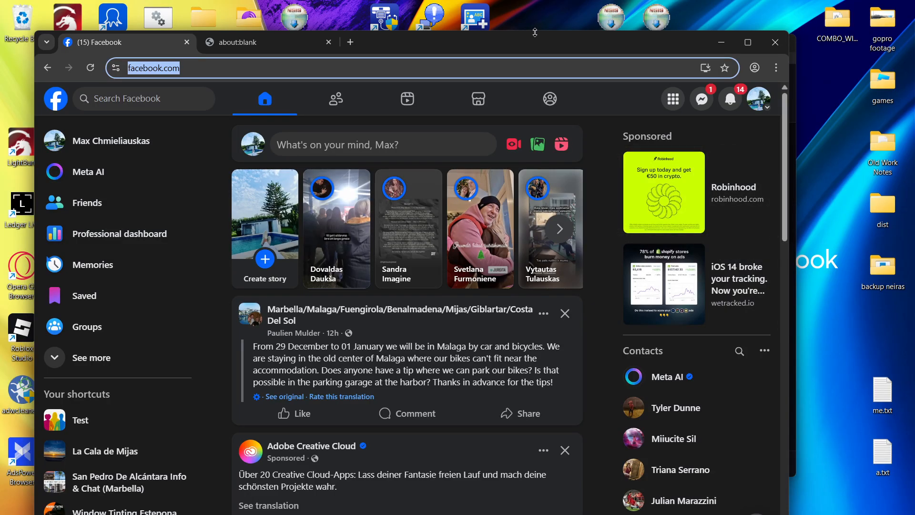
Step: Resize and reposition the Facebook browser window, and move the Easy Icebreaker window beside it so both can be used
left_click_drag(534, 33, 519, 61)
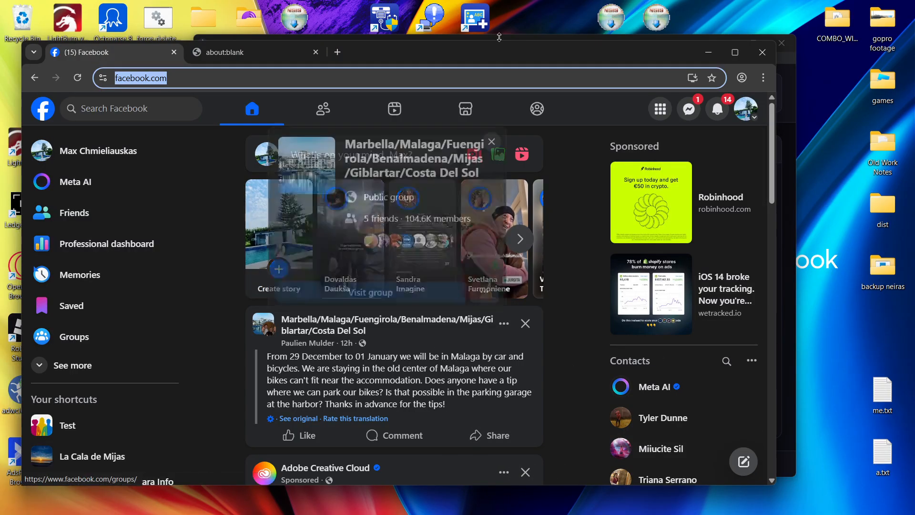
mouse_move(494, 52)
left_mouse_down()
mouse_move(478, 180)
mouse_move(491, 19)
mouse_move(493, 64)
mouse_move(510, 64)
mouse_move(429, 64)
mouse_move(421, 76)
mouse_move(494, 42)
mouse_move(487, 51)
left_mouse_up()
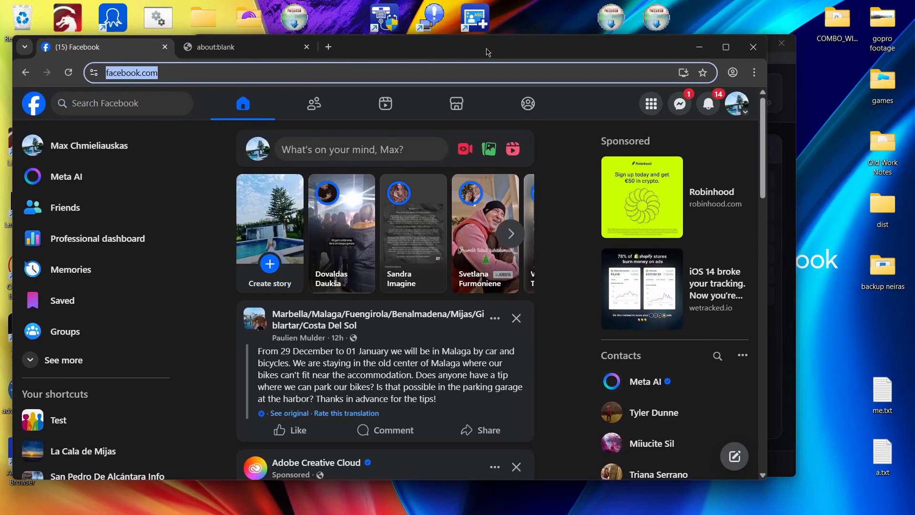
left_click(794, 64)
left_click_drag(691, 46, 801, 54)
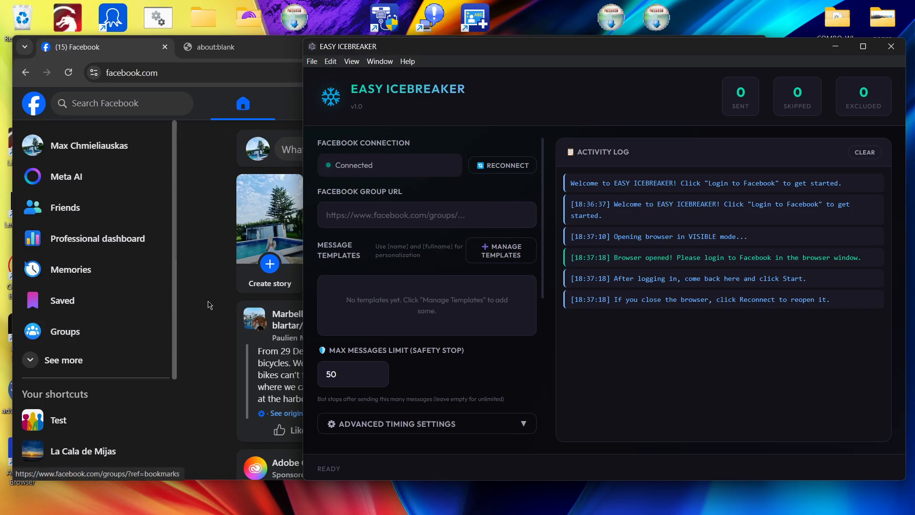
Step: Open the Facebook group "Test" from the shortcuts and copy its link through the group's share options
left_click(72, 422)
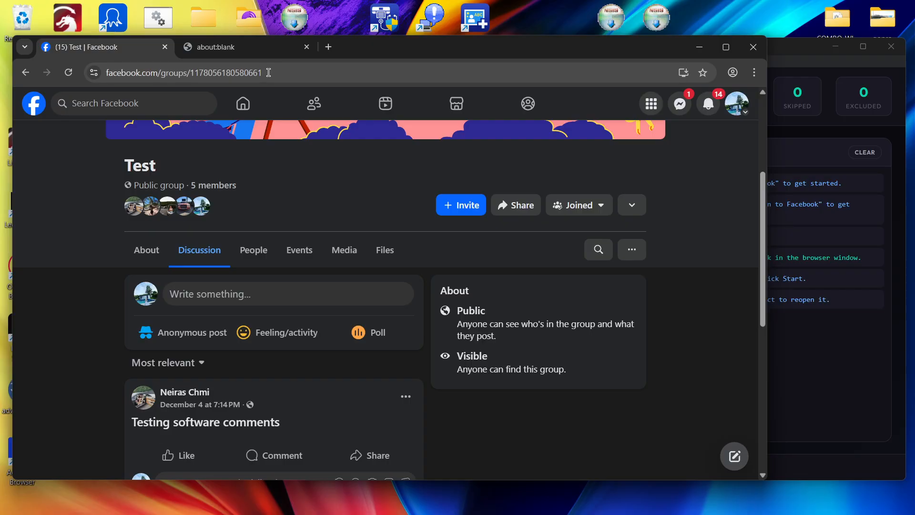
left_click(350, 252)
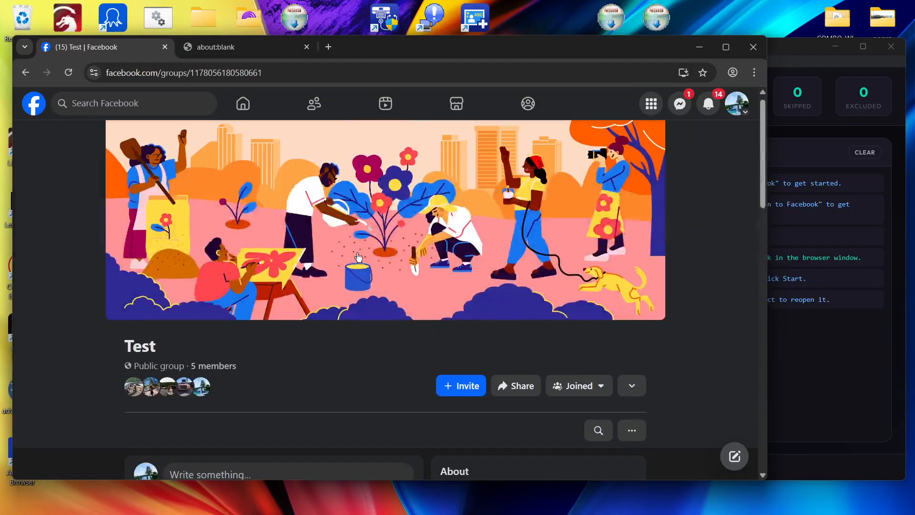
scroll(359, 379, "down", 1)
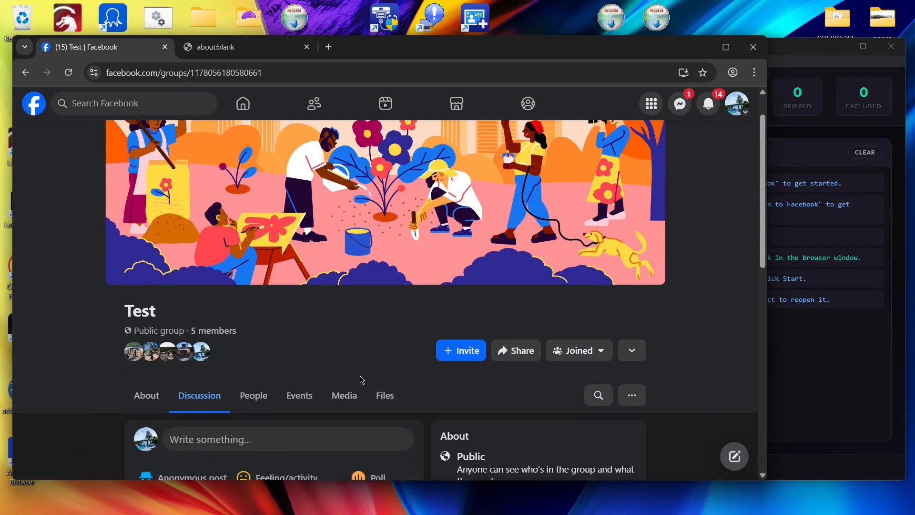
left_click(519, 359)
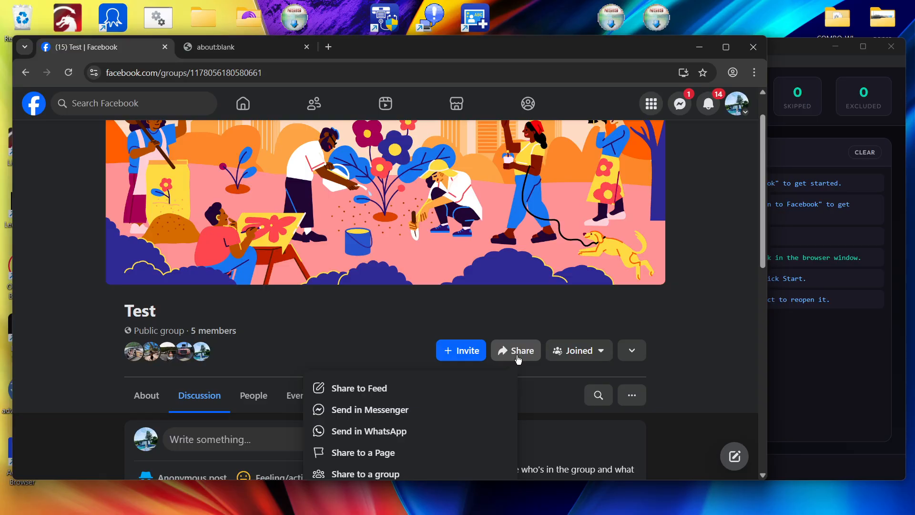
scroll(367, 401, "down", 4)
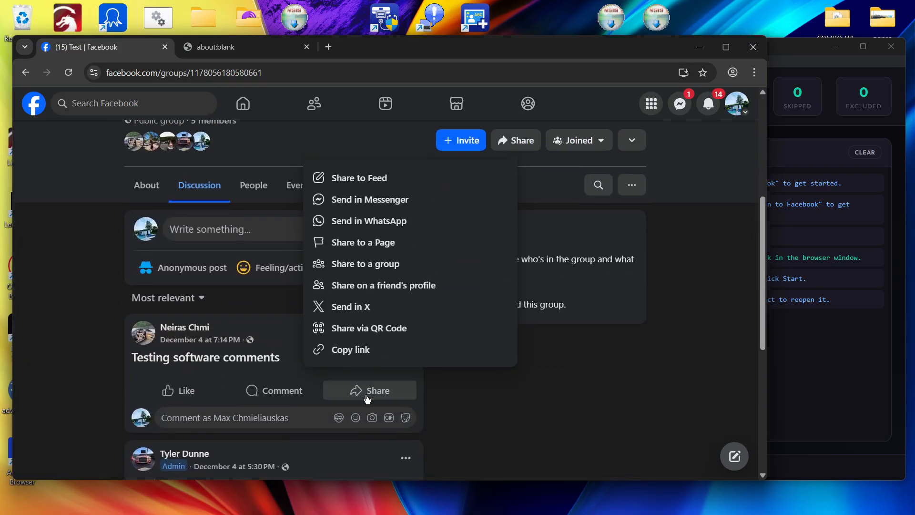
left_click(352, 353)
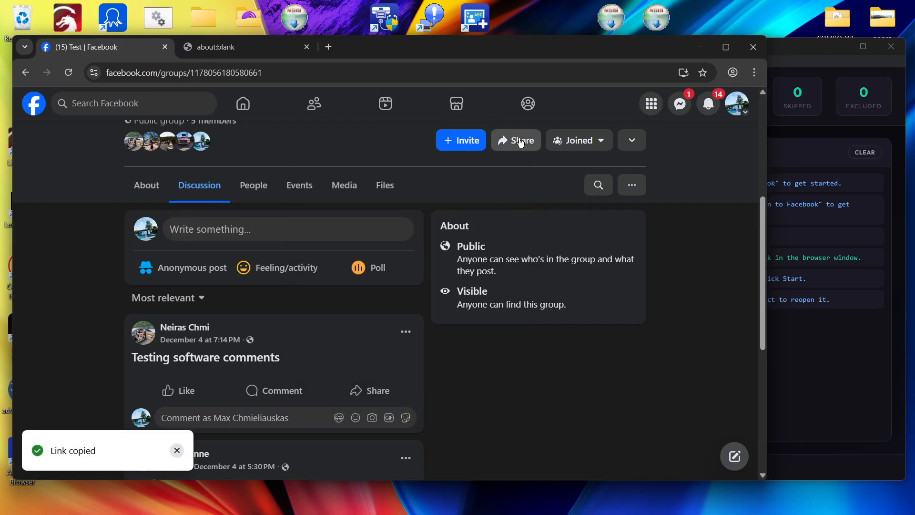
left_click(522, 143)
left_click(350, 349)
Step: Switch to Easy Icebreaker and paste the copied group link as the Facebook group URL
left_click(896, 253)
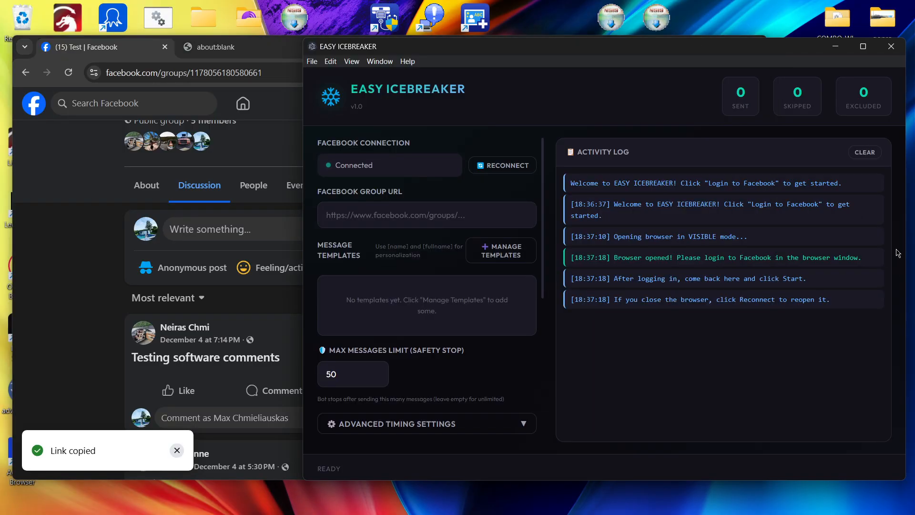
left_click(399, 217)
right_click(398, 218)
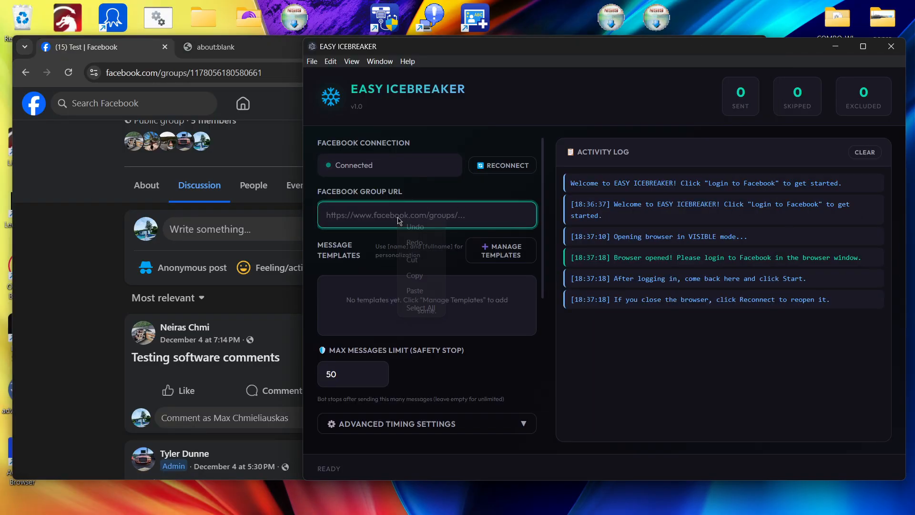
left_click(415, 291)
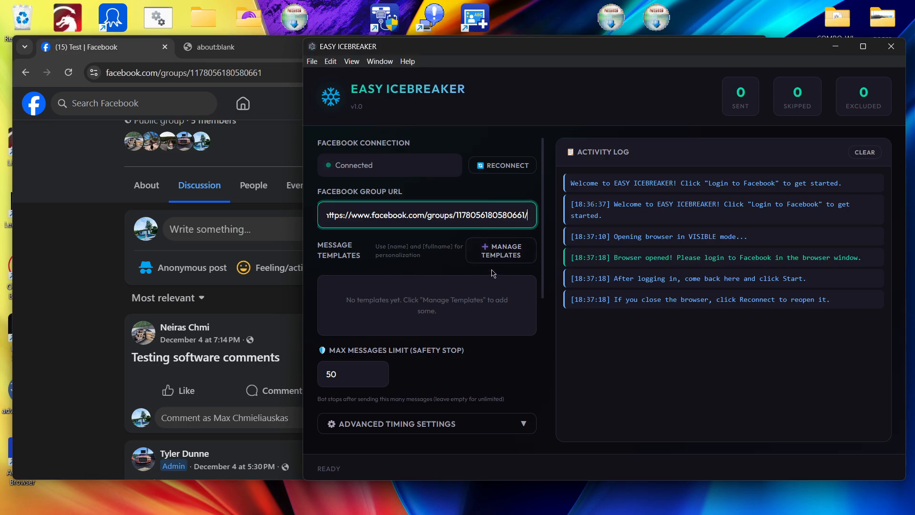
Step: Open the message template manager and copy the [name] personalization variable
triple_click(337, 254)
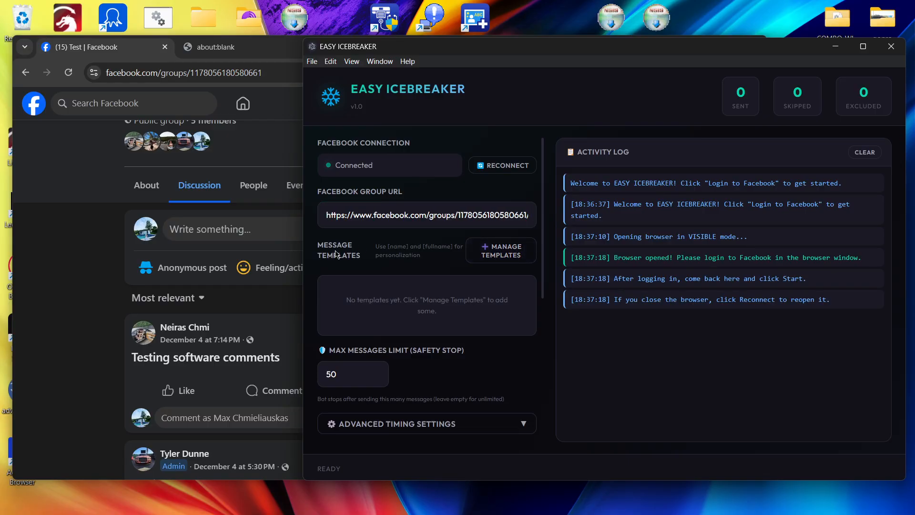
double_click(405, 320)
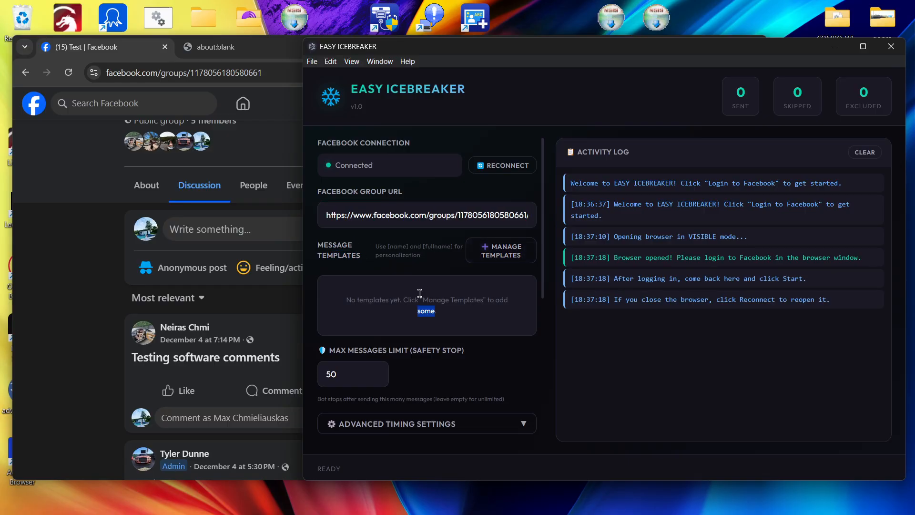
left_click(429, 265)
left_click(485, 260)
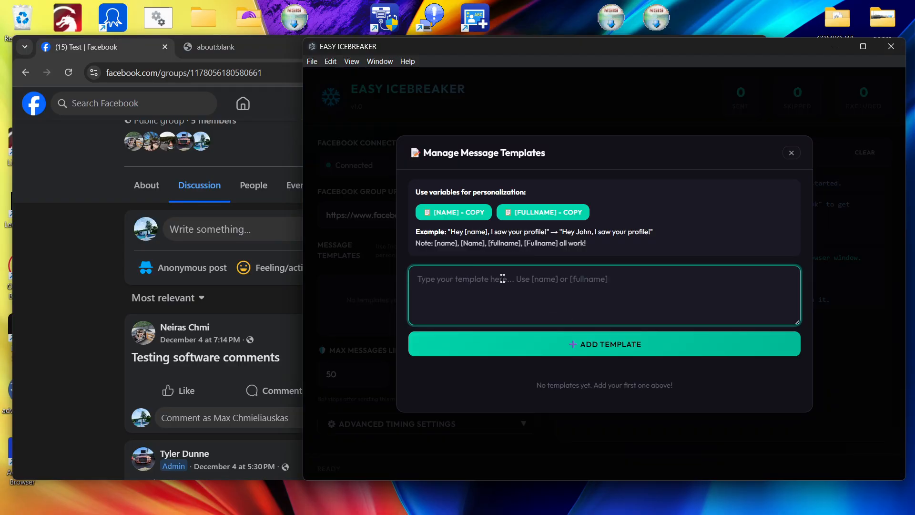
left_click(450, 217)
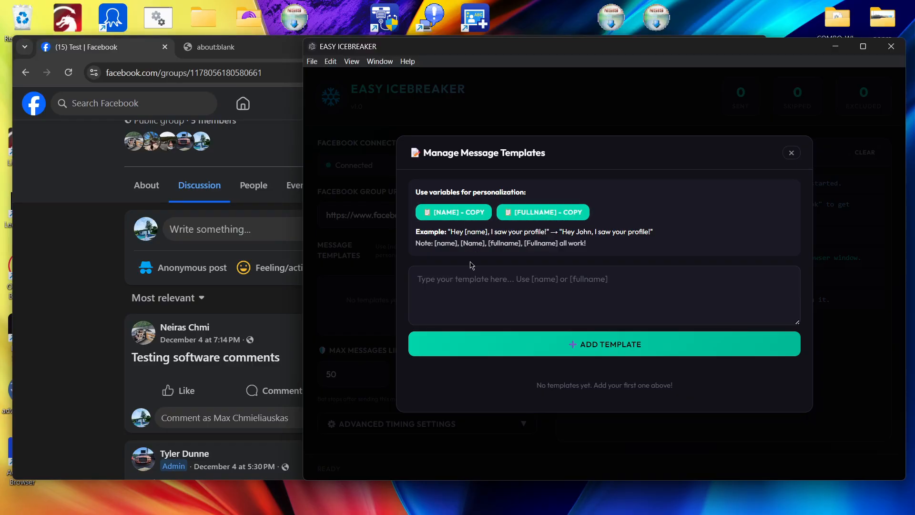
left_click(455, 284)
right_click(455, 283)
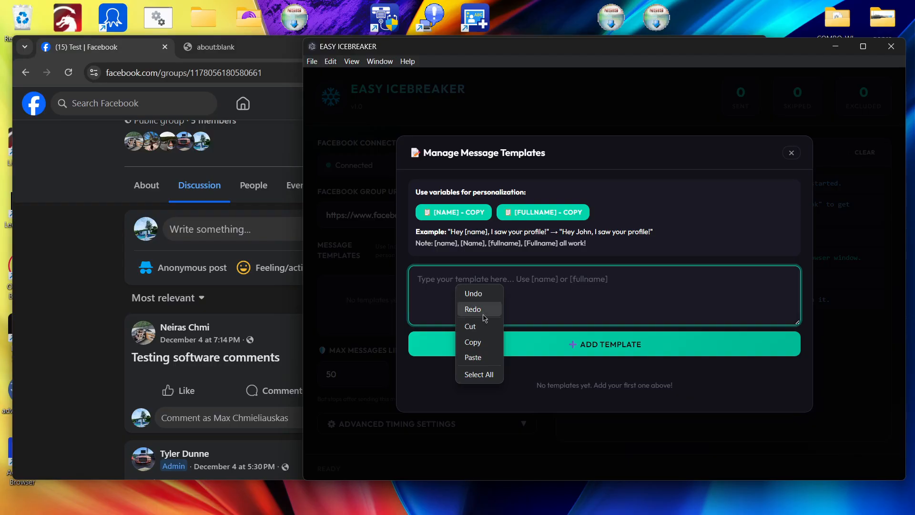
left_click(479, 361)
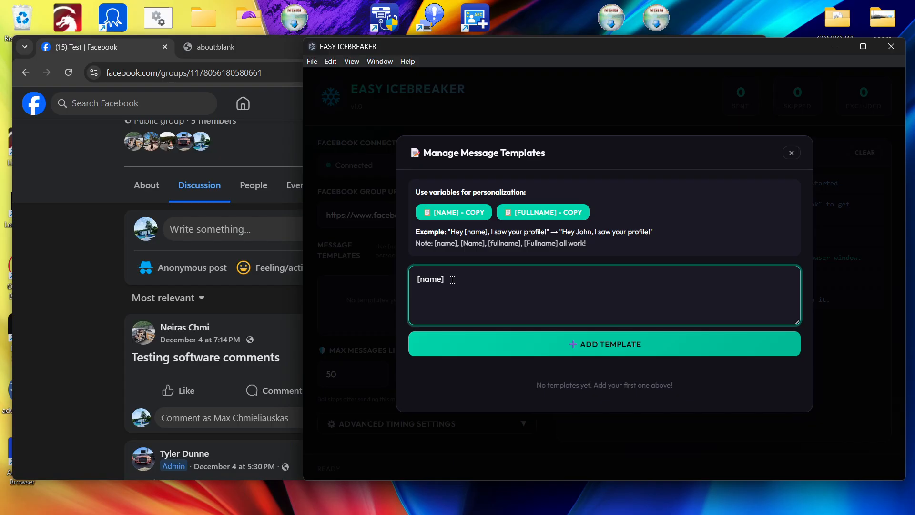
left_click_drag(452, 279, 390, 282)
left_click(390, 282)
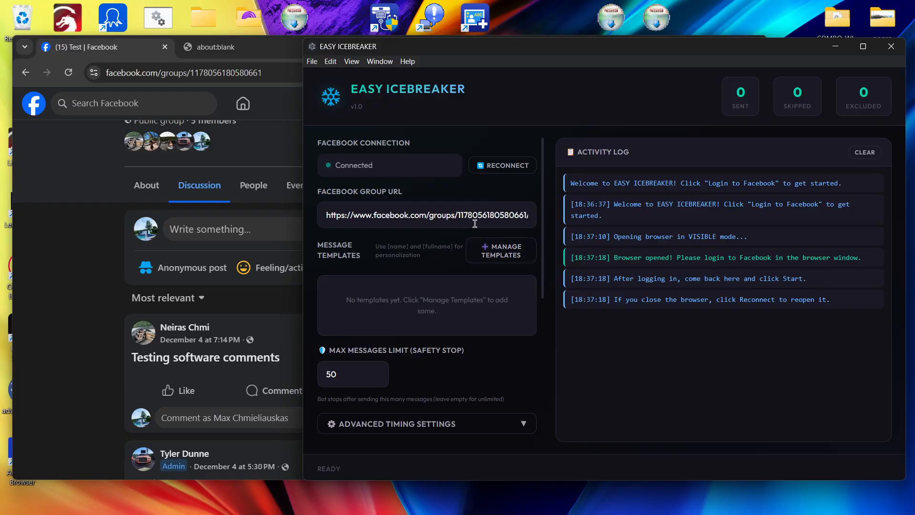
Step: Reopen the message template manager and add the template "Hi, [name] how are you?"
left_click(500, 251)
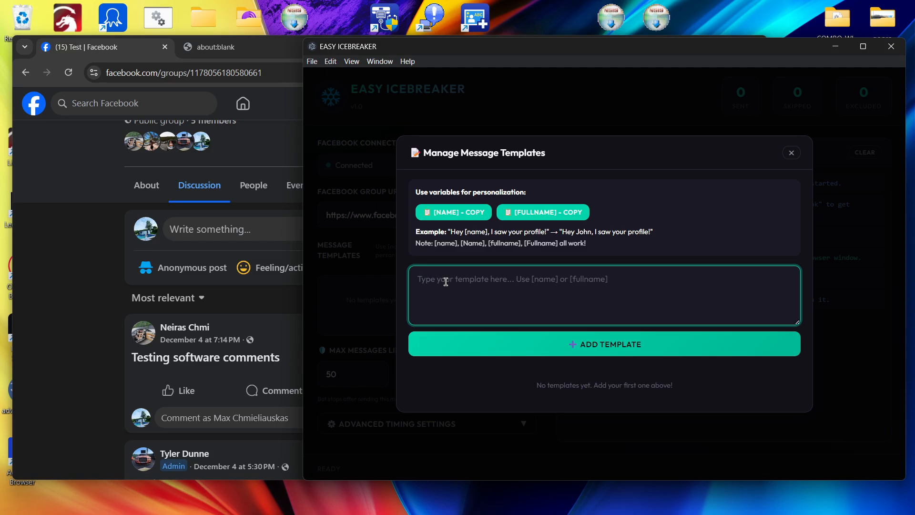
type("Hi,")
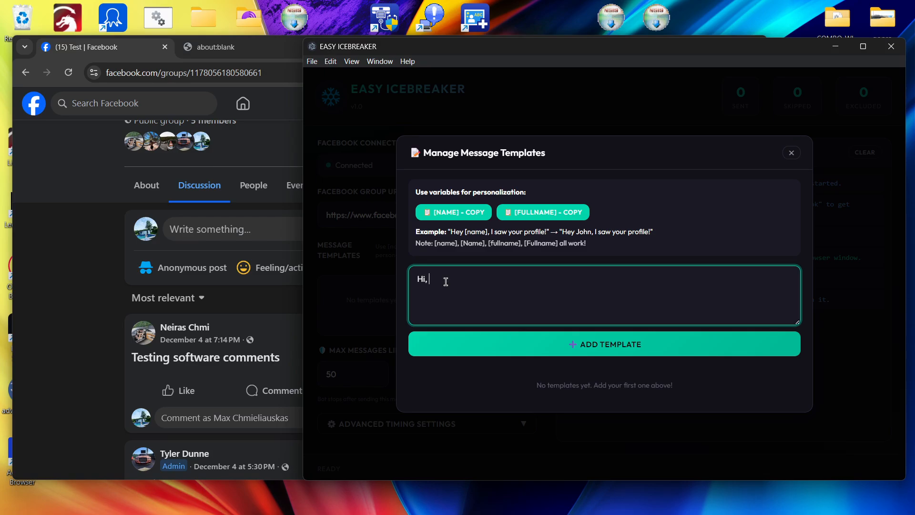
right_click(446, 281)
left_click(479, 355)
type("how are you?")
left_click(633, 343)
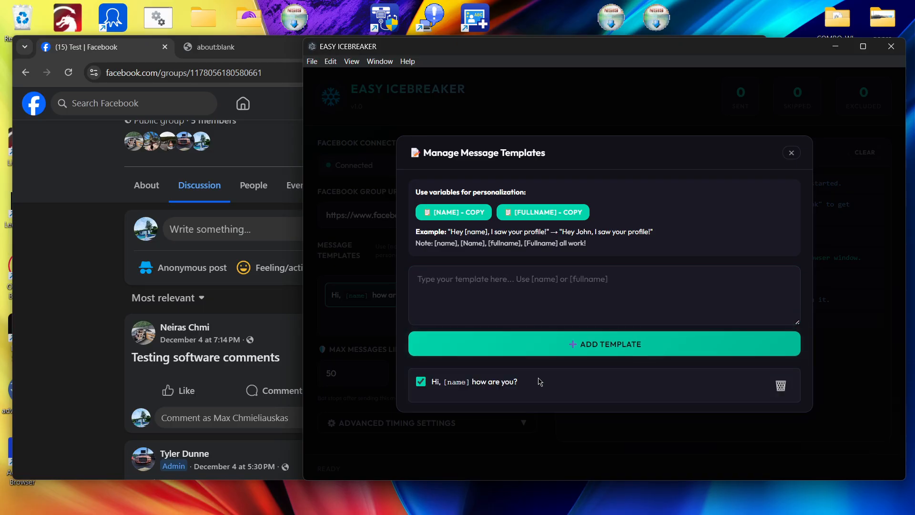
Step: Add a second message template reading "Hello, [name] how is your day?"
left_click(501, 285)
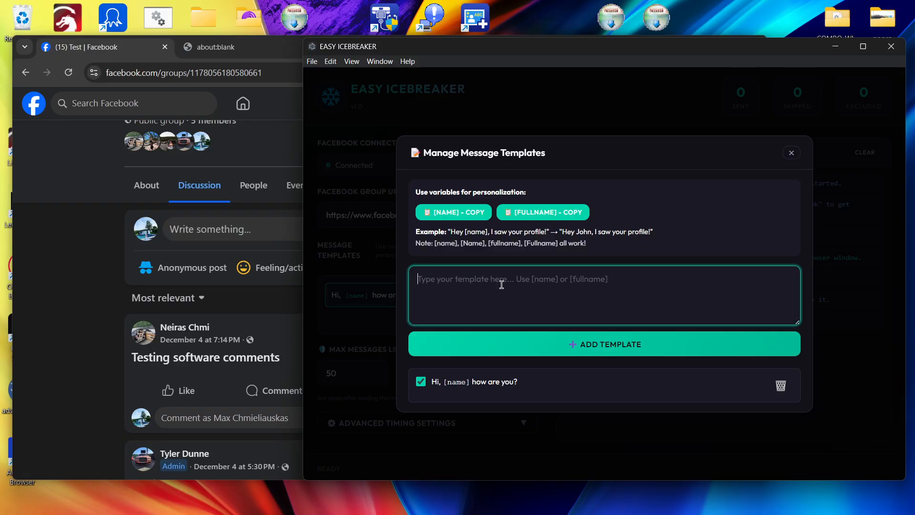
type("h")
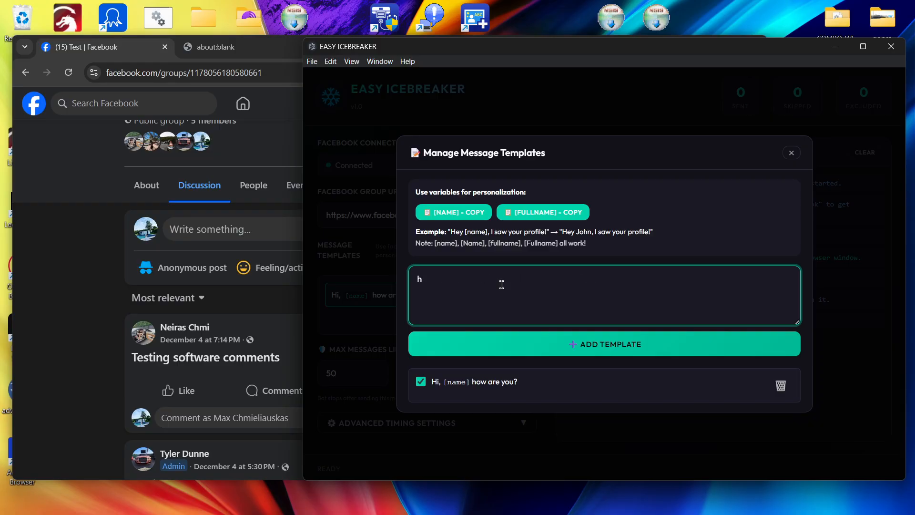
key("BackSpace")
type("Hello,")
right_click(501, 284)
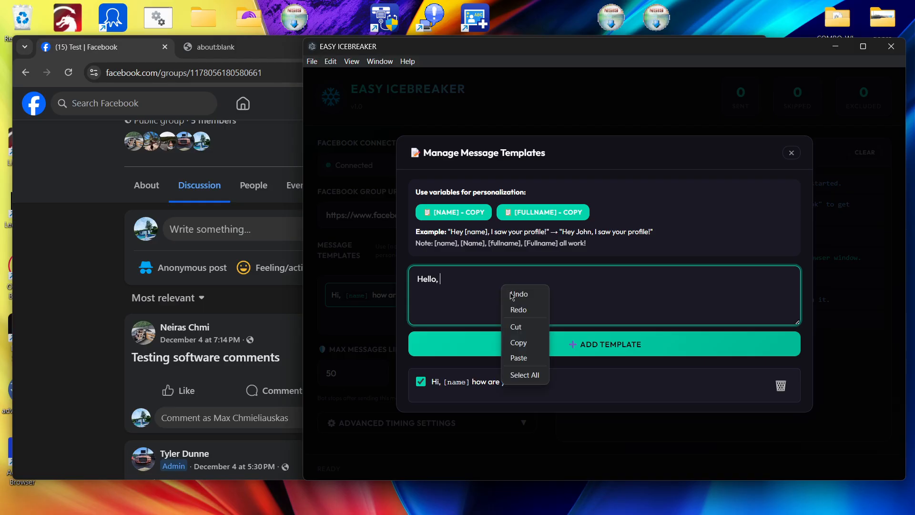
left_click(531, 360)
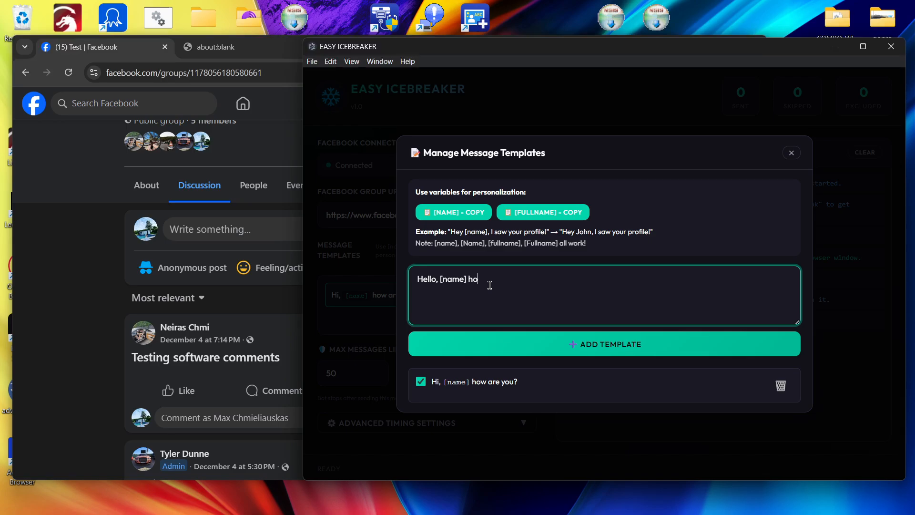
type("your day?")
left_click(594, 344)
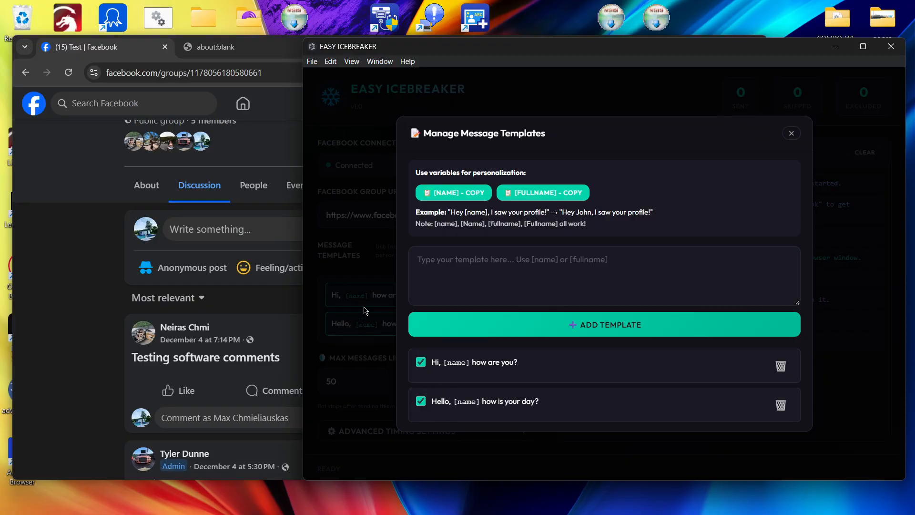
Step: Add a third message template reading "Hey, [name] how is it going?" and close the template manager
left_click(495, 261)
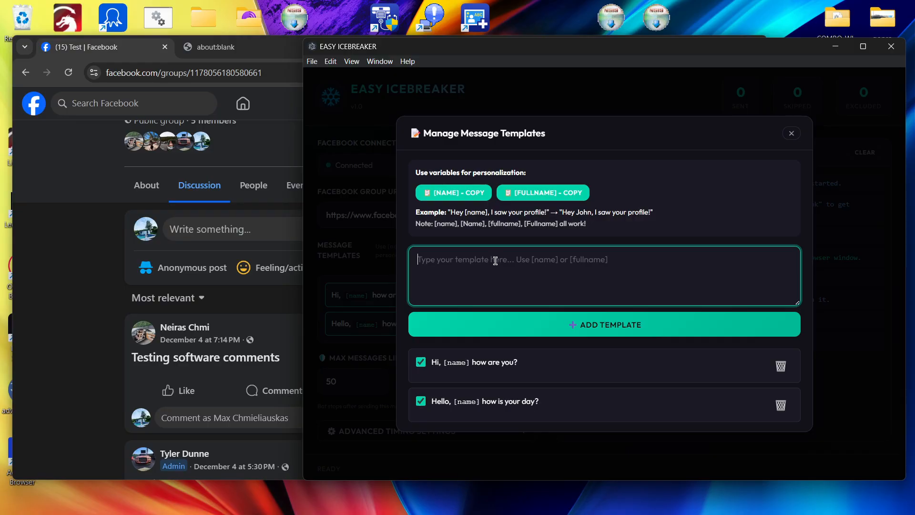
type("H")
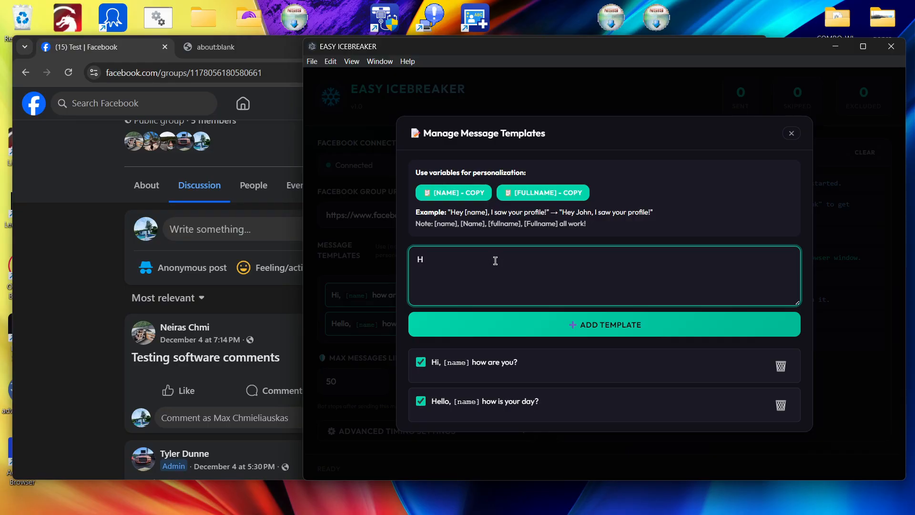
type("ey ,")
key("ctrl+v")
type("how is it?")
type("oing?")
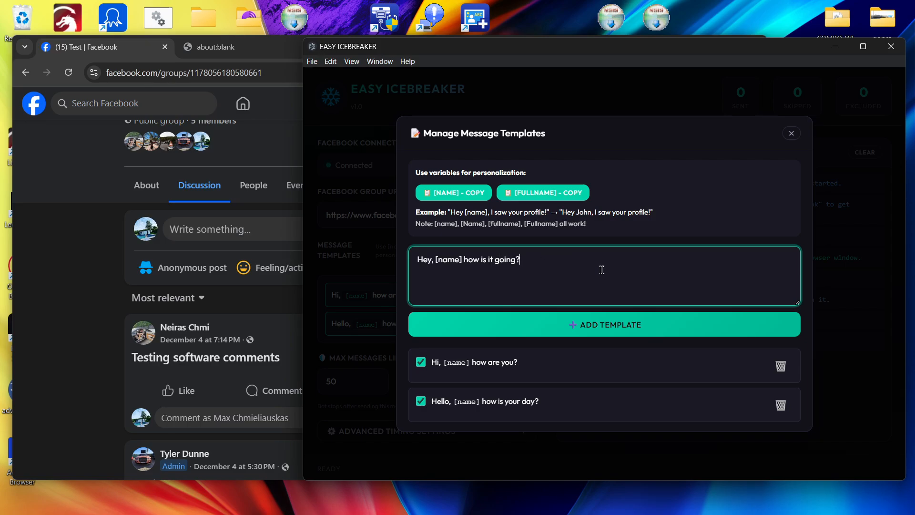
left_click(604, 326)
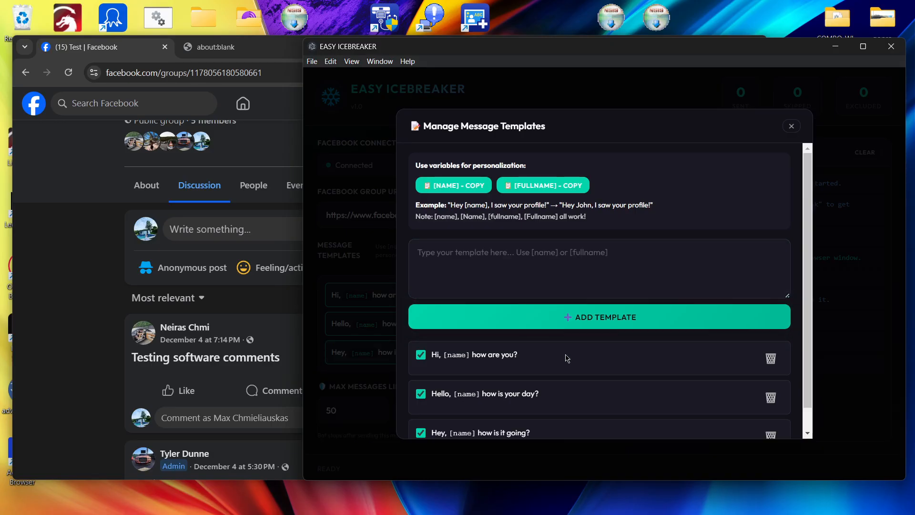
scroll(567, 358, "down", 1)
scroll(567, 358, "up", 1)
left_click(791, 126)
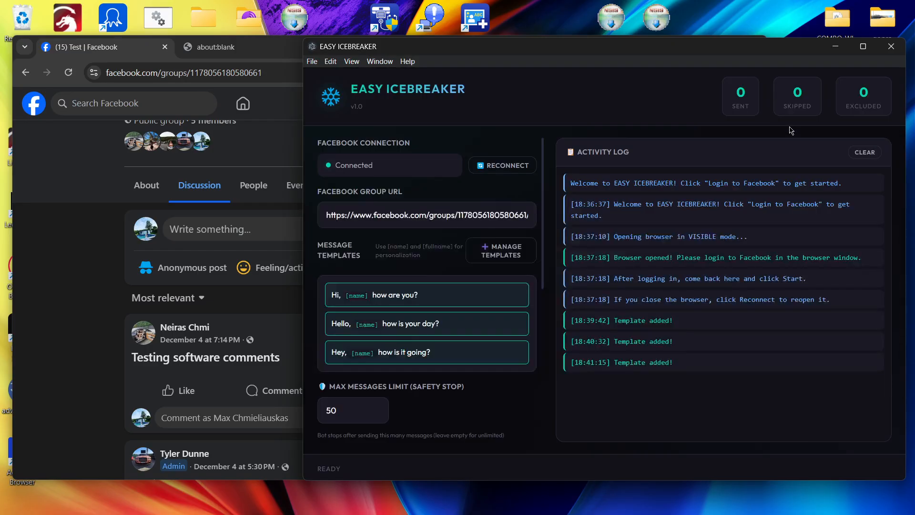
Step: Try disabling the "Hi" and "Hello" message templates, re-enable both, and close the template manager
left_click(479, 251)
left_click(420, 355)
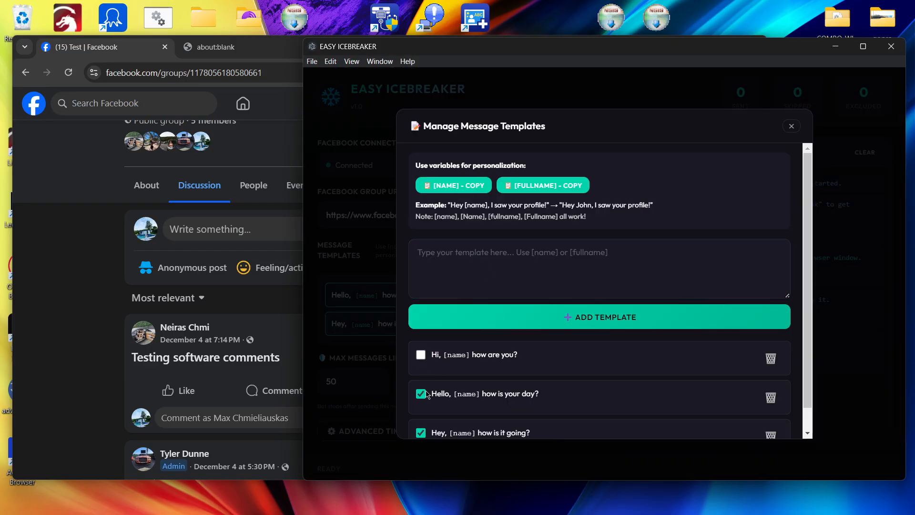
left_click(421, 394)
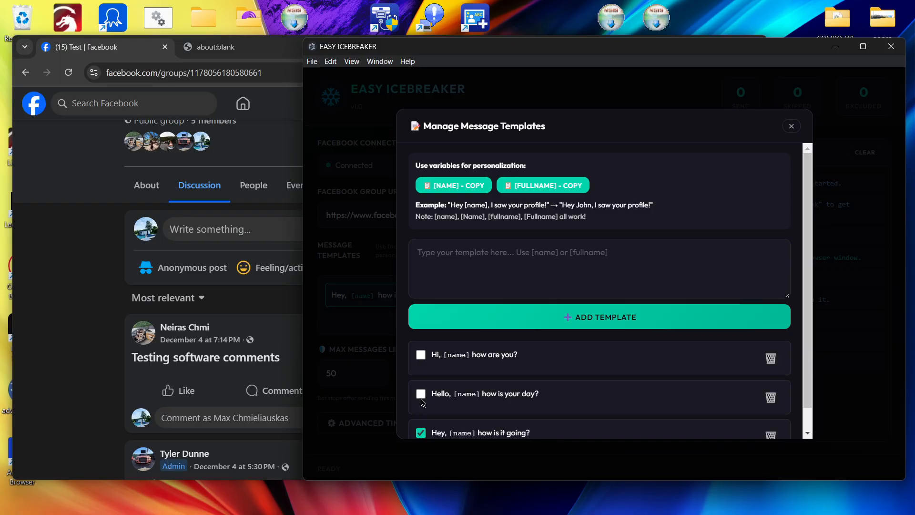
left_click(420, 392)
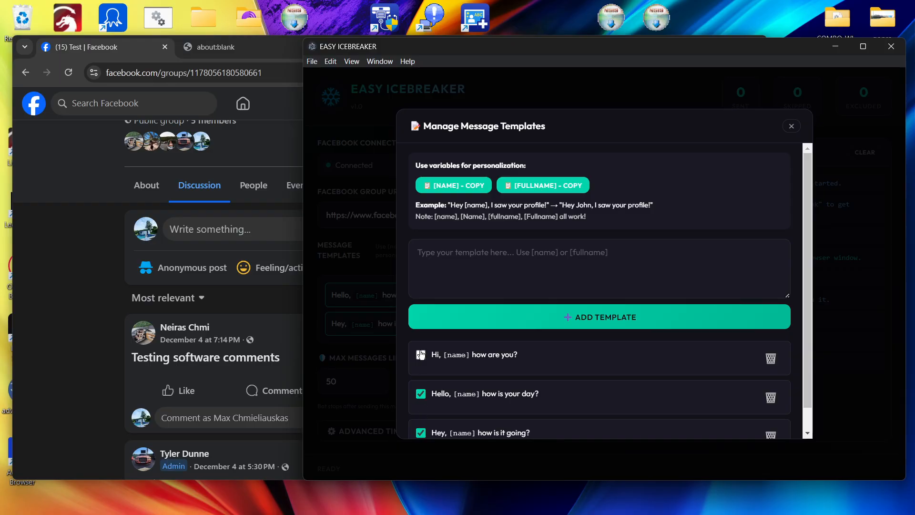
left_click(421, 355)
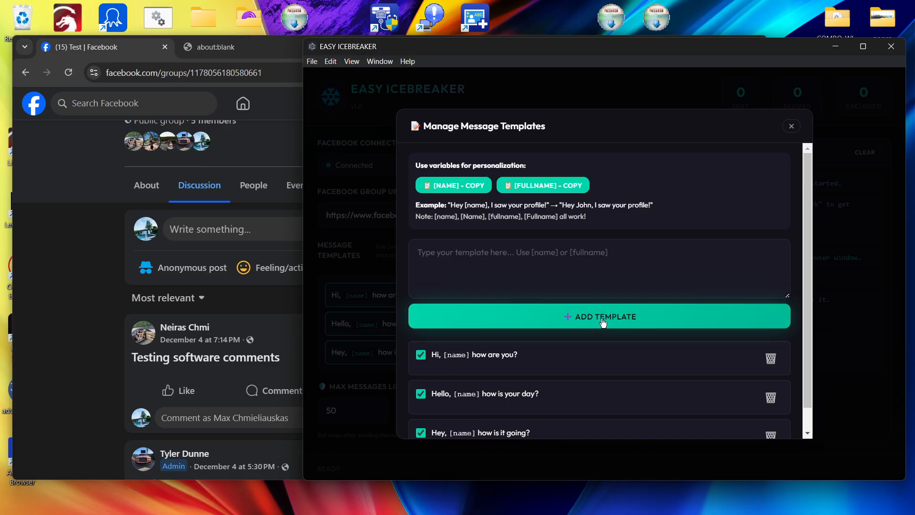
left_click(794, 130)
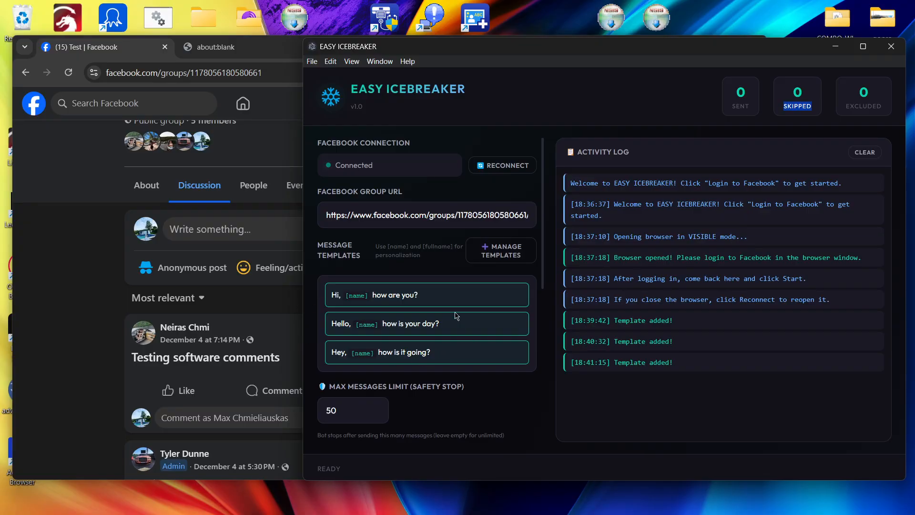
left_click(390, 299)
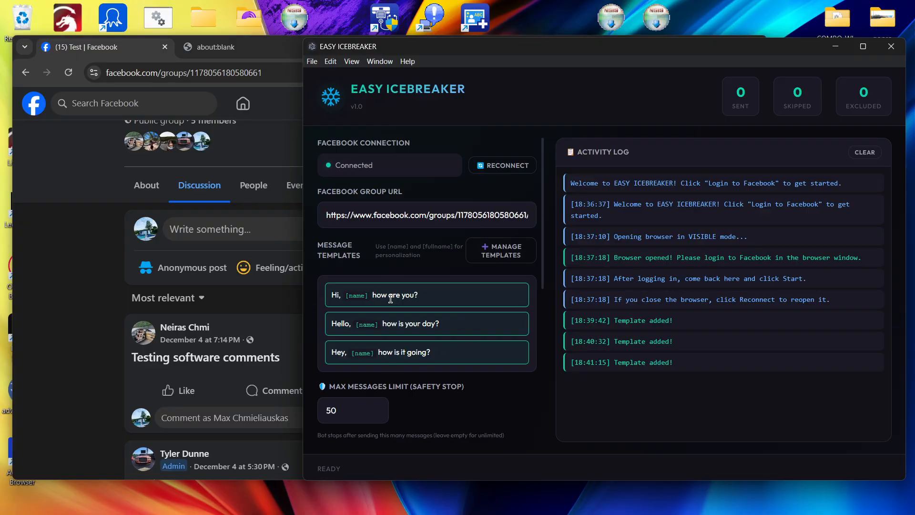
triple_click(400, 325)
triple_click(409, 349)
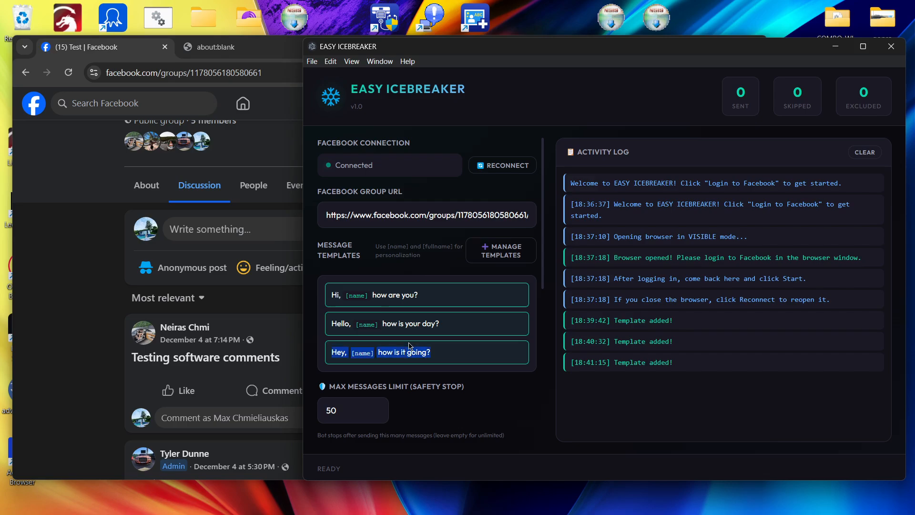
left_click(502, 255)
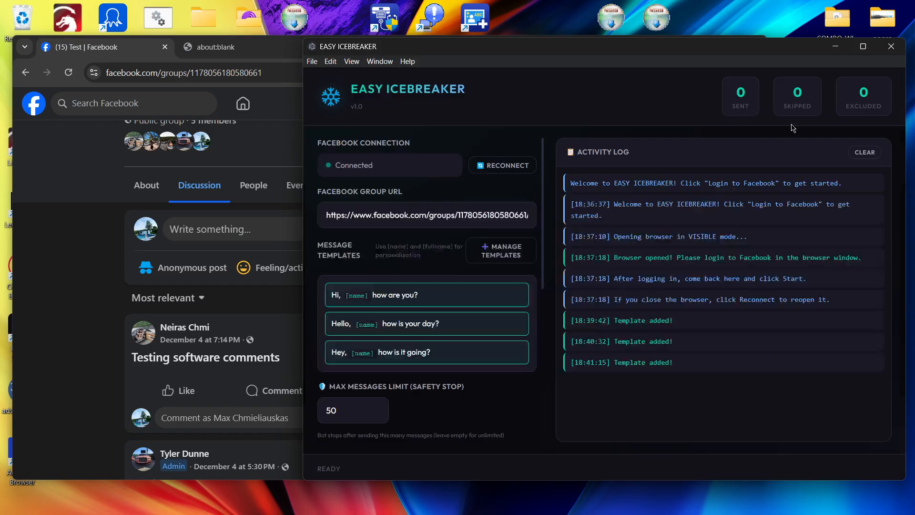
left_click(792, 128)
Step: Set the maximum messages safety limit to 25
scroll(526, 301, "down", 2)
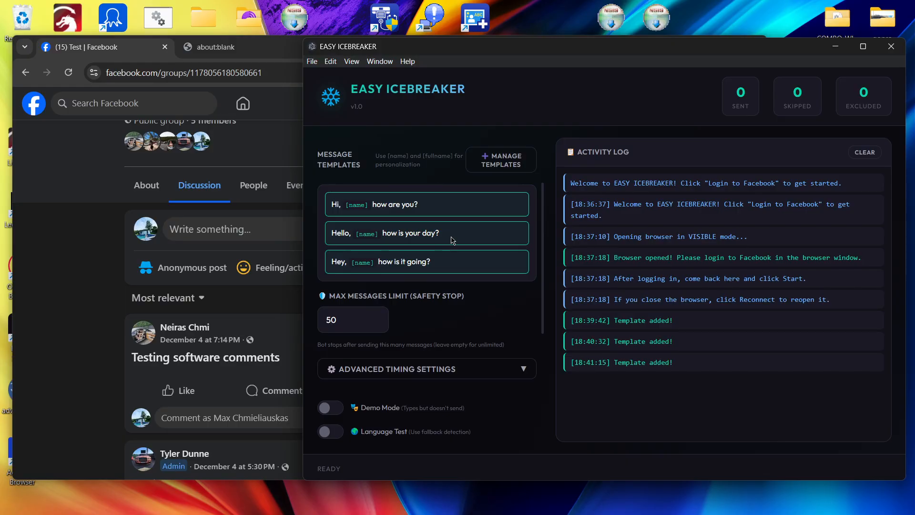
scroll(452, 240, "down", 2)
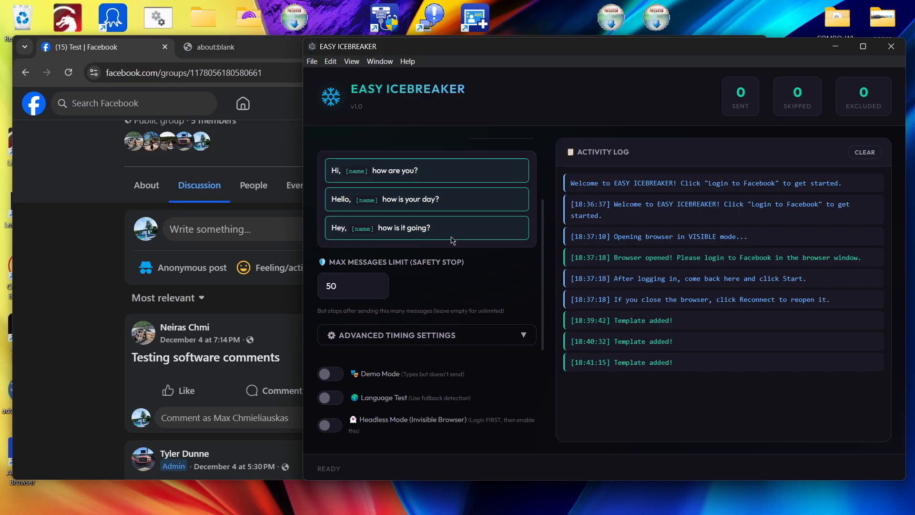
scroll(452, 240, "up", 5)
scroll(451, 240, "down", 5)
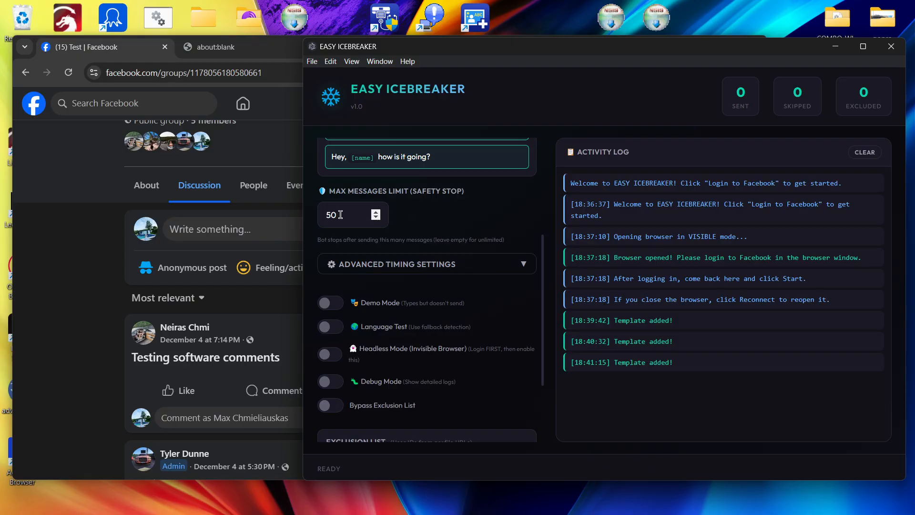
scroll(455, 209, "down", 1)
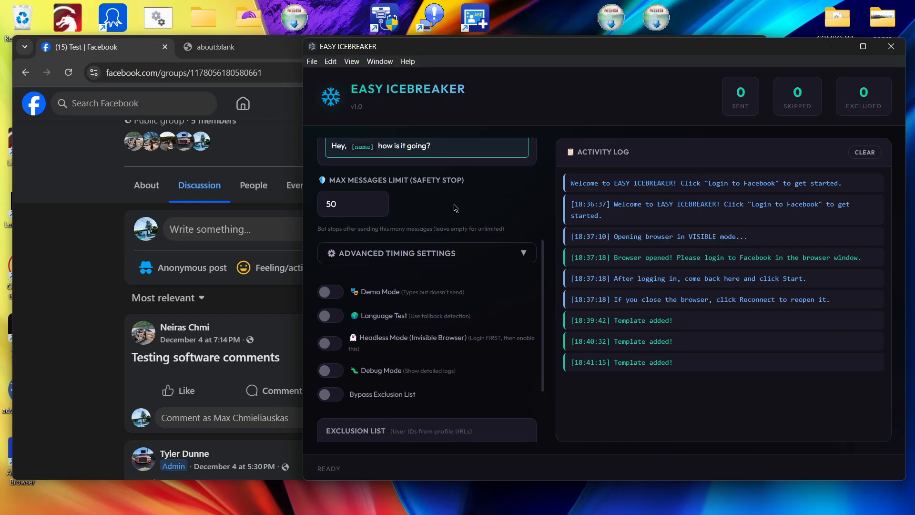
scroll(456, 209, "up", 3)
scroll(455, 208, "down", 1)
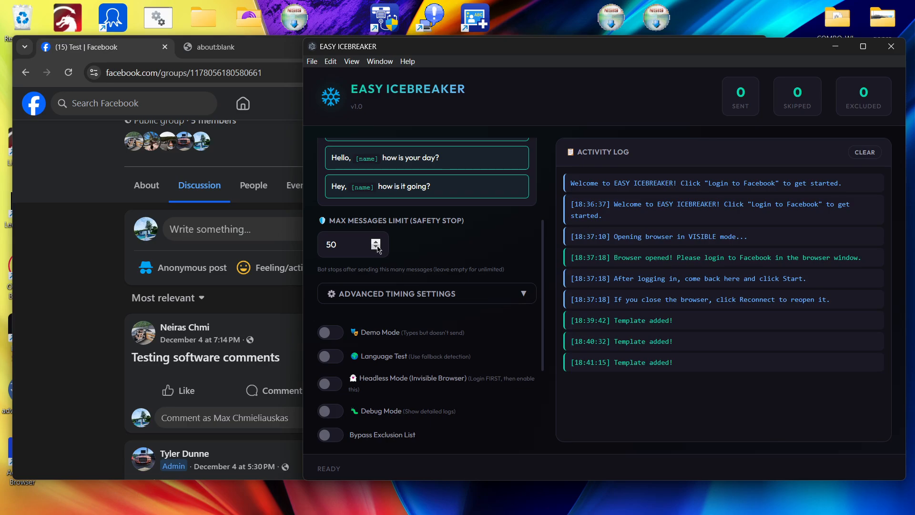
left_click(342, 246)
key("BackSpace")
key("BackSpace")
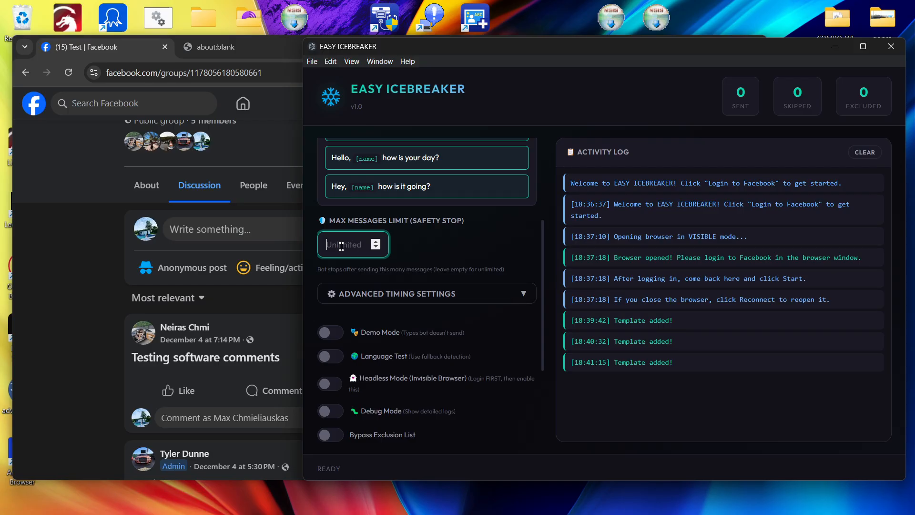
type("25")
double_click(440, 242)
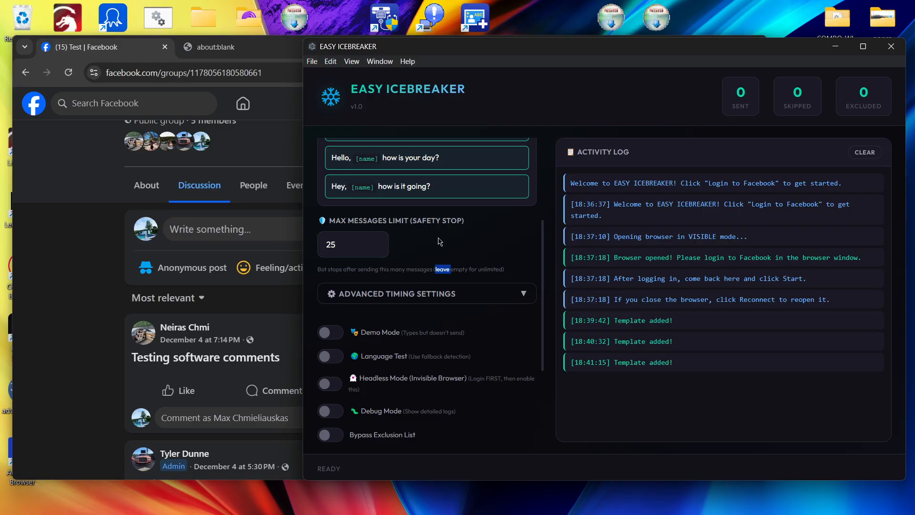
left_click(353, 245)
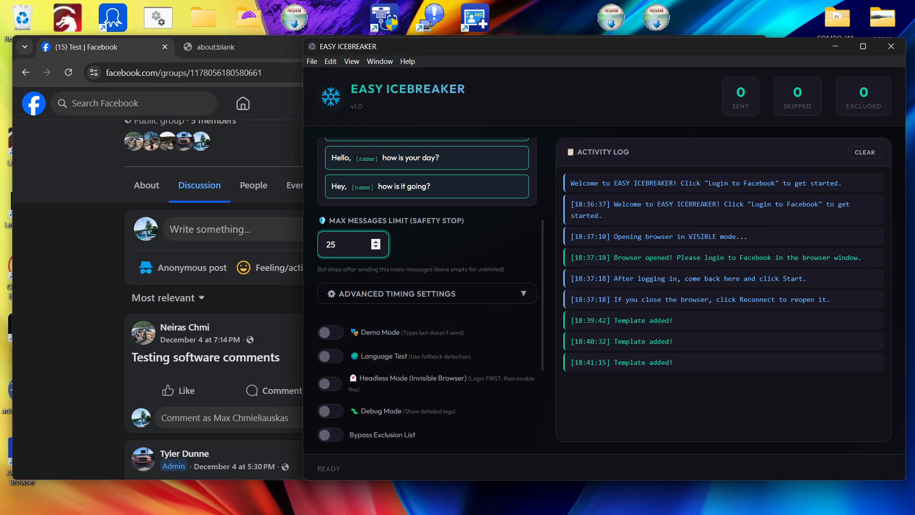
mouse_move(327, 506)
Step: Expand the advanced timing settings and review the message delay, typing speed, break frequency and break duration ranges
scroll(510, 264, "down", 1)
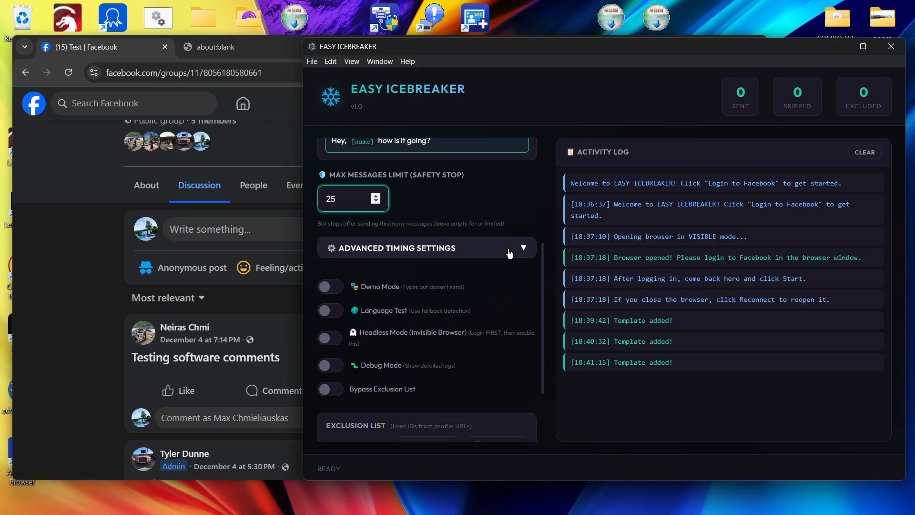
left_click(509, 253)
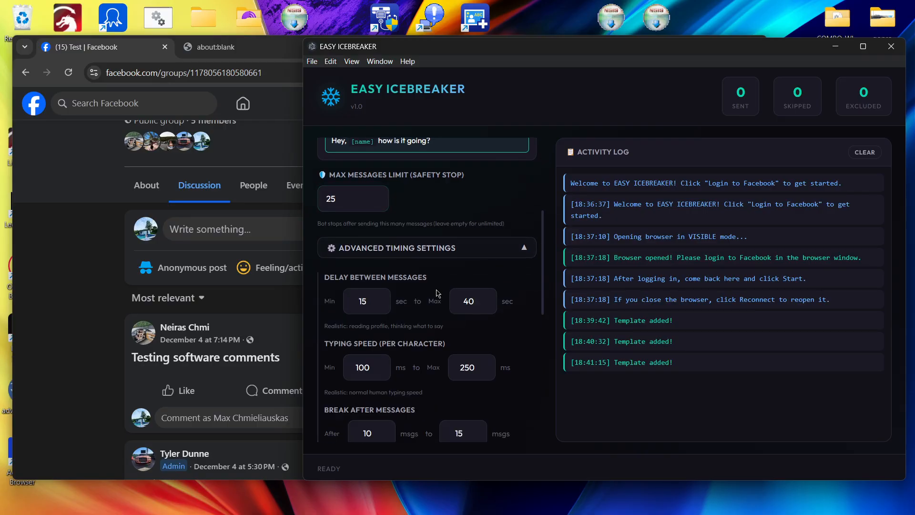
scroll(422, 281, "down", 2)
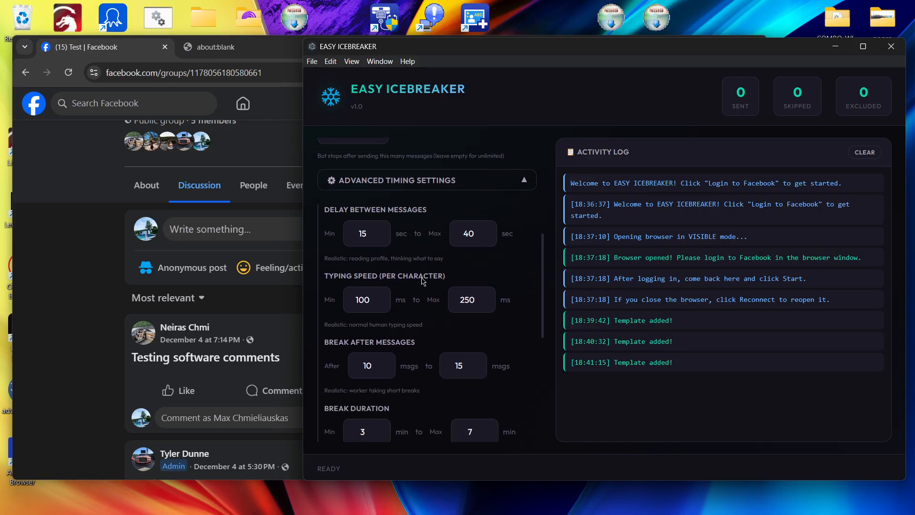
scroll(422, 282, "up", 1)
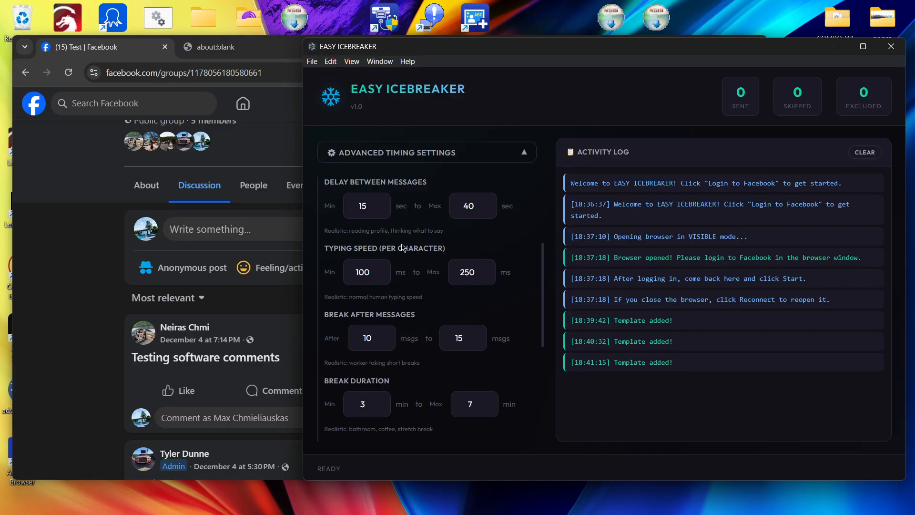
scroll(403, 247, "down", 1)
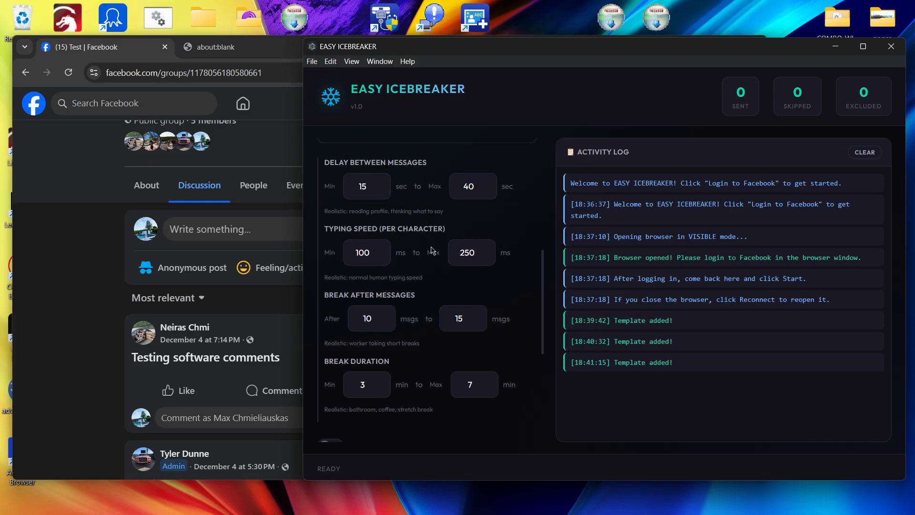
scroll(460, 230, "down", 1)
scroll(461, 230, "down", 2)
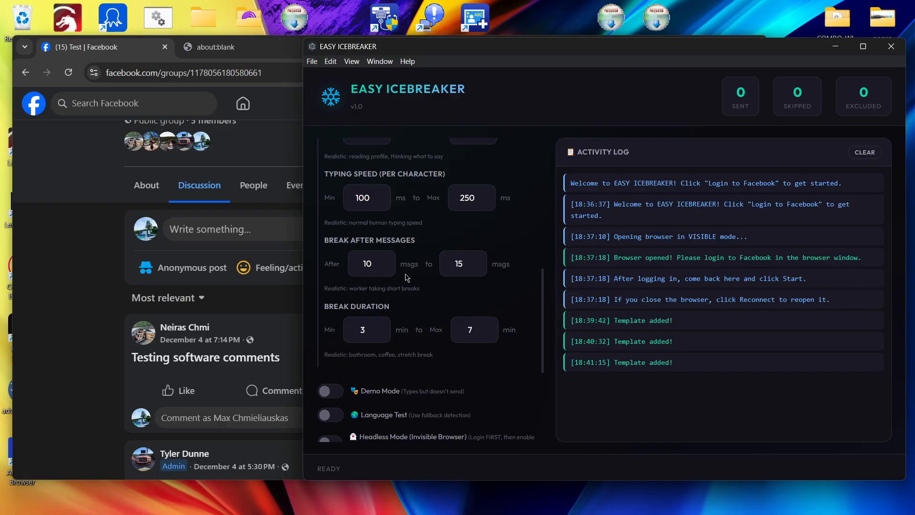
Step: Switch to Facebook in the browser, browse the posts in the home feed, and return to Easy Icebreaker
left_click(246, 106)
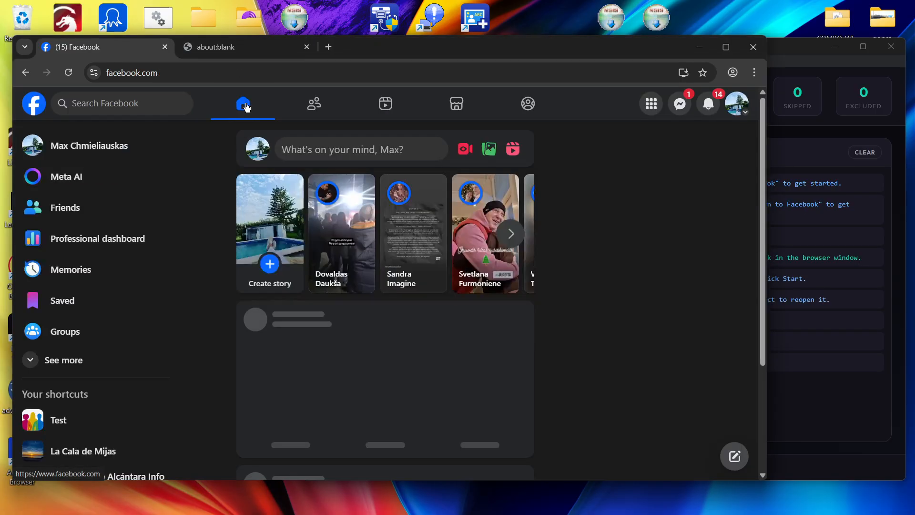
scroll(395, 243, "down", 8)
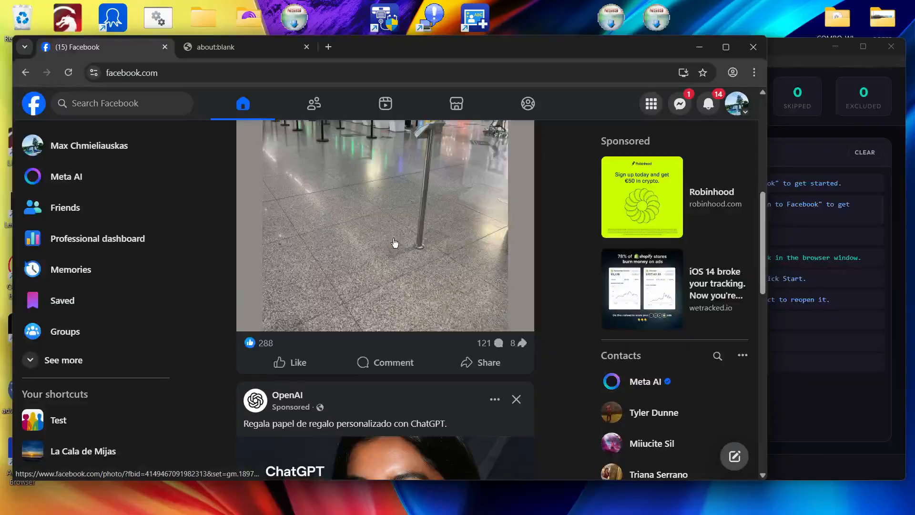
scroll(395, 243, "down", 12)
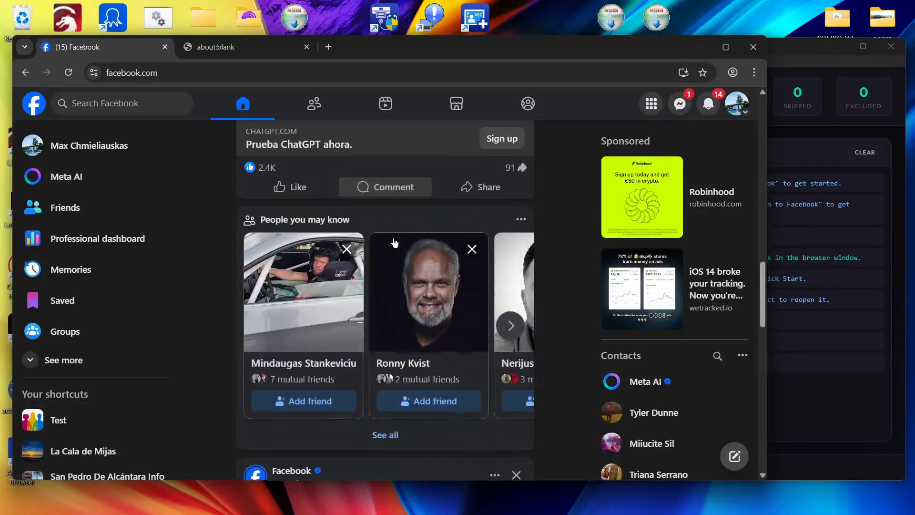
scroll(394, 243, "down", 5)
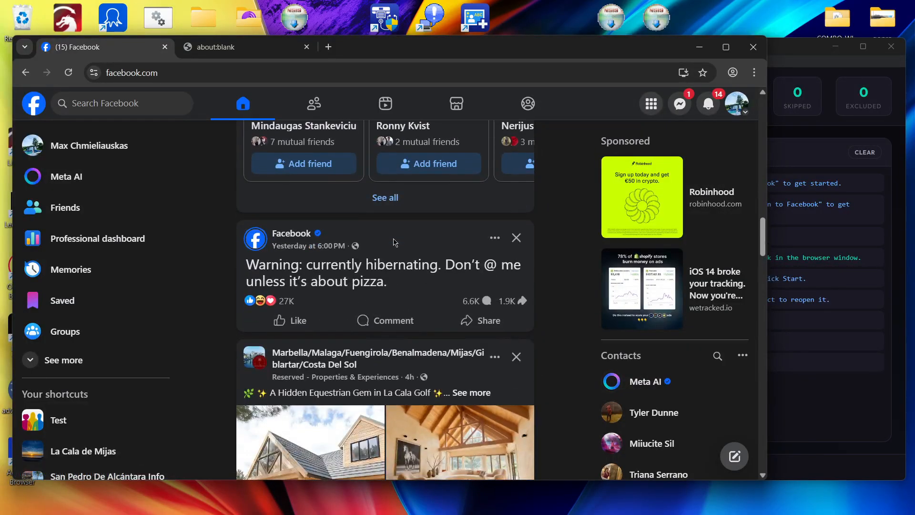
scroll(393, 238, "down", 4)
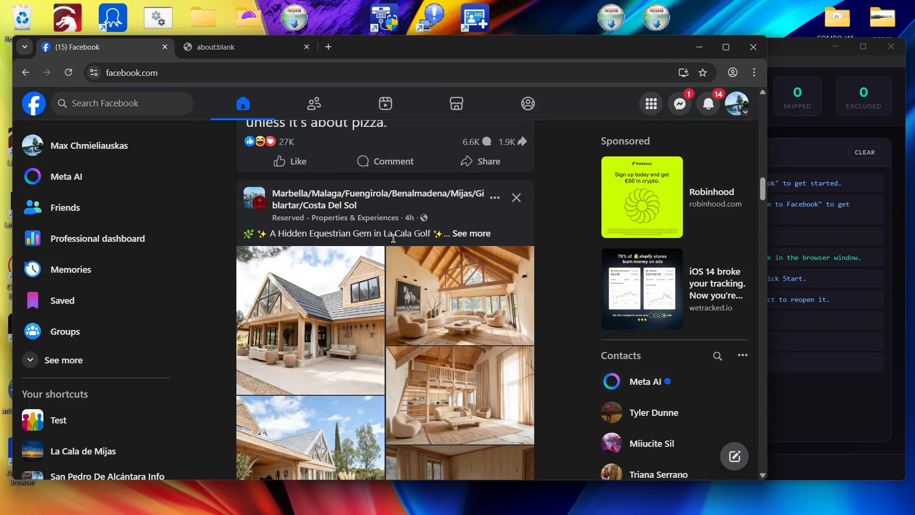
left_click(898, 151)
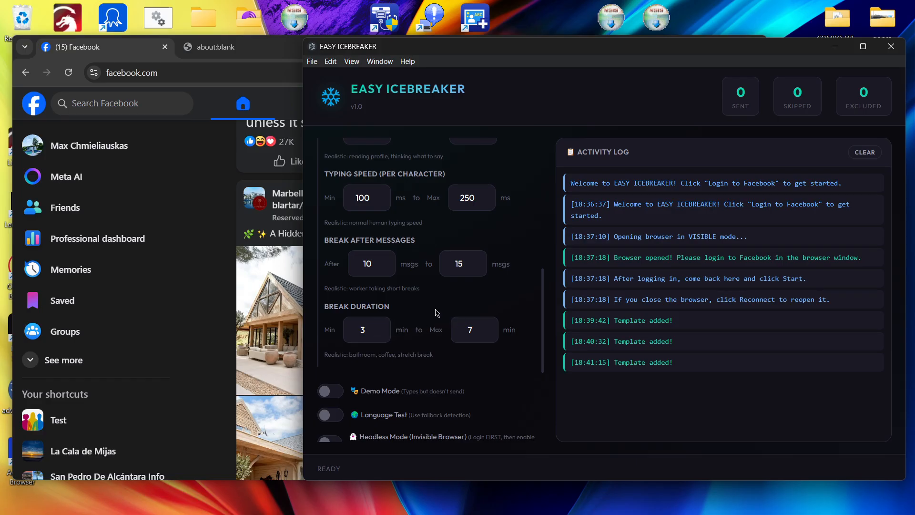
Step: Look over the break and delay ranges once more and collapse the advanced timing settings
scroll(437, 313, "down", 1)
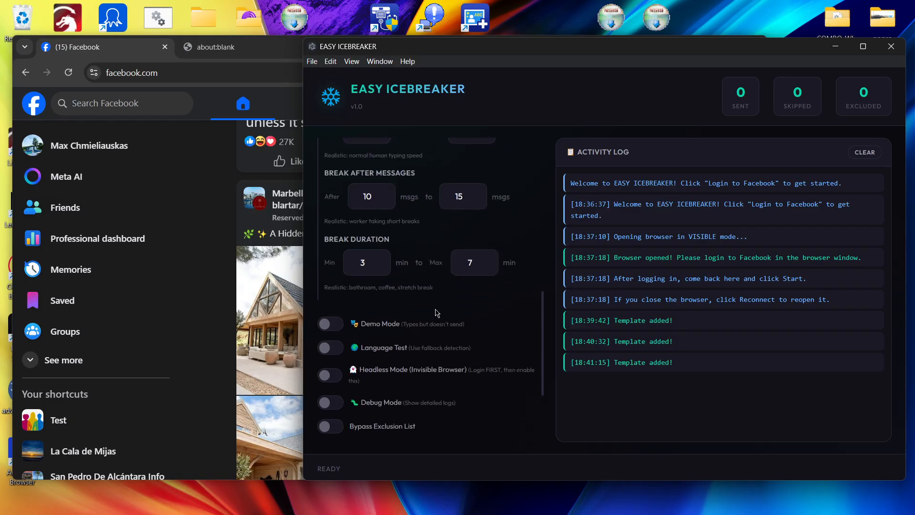
scroll(436, 313, "up", 3)
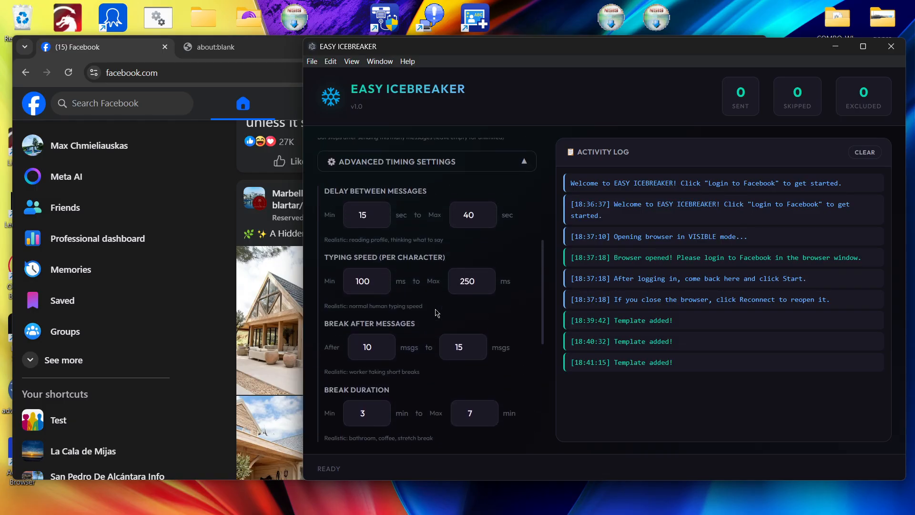
left_click(509, 167)
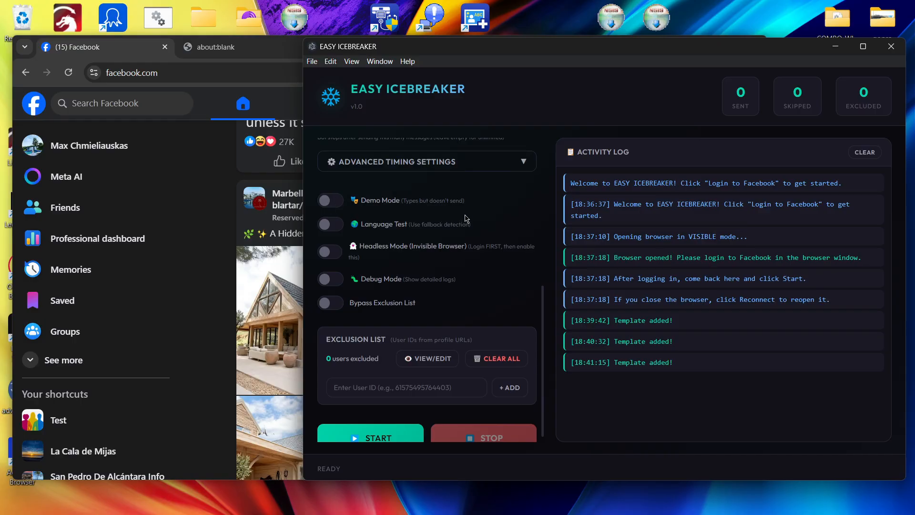
Step: Enable Demo Mode and shift the Easy Icebreaker window so it overlaps more of the browser
scroll(477, 203, "down", 1)
scroll(477, 203, "up", 3)
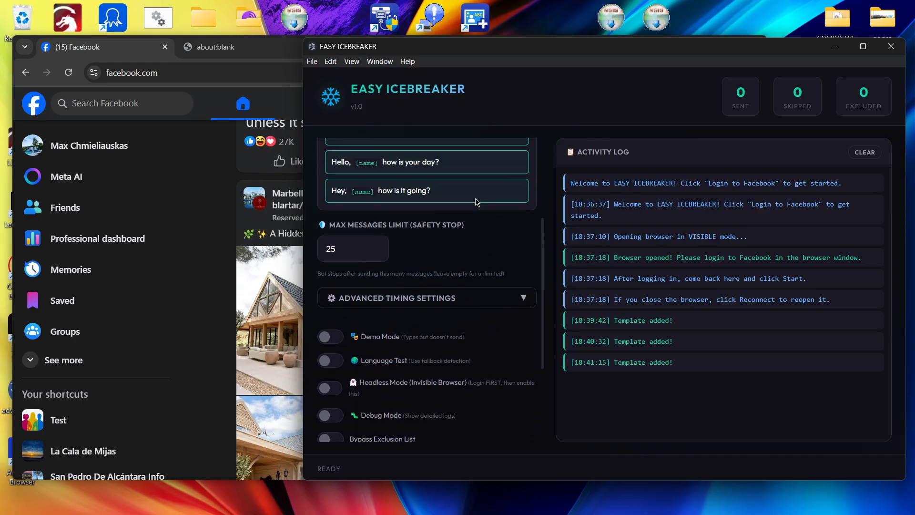
scroll(476, 202, "down", 3)
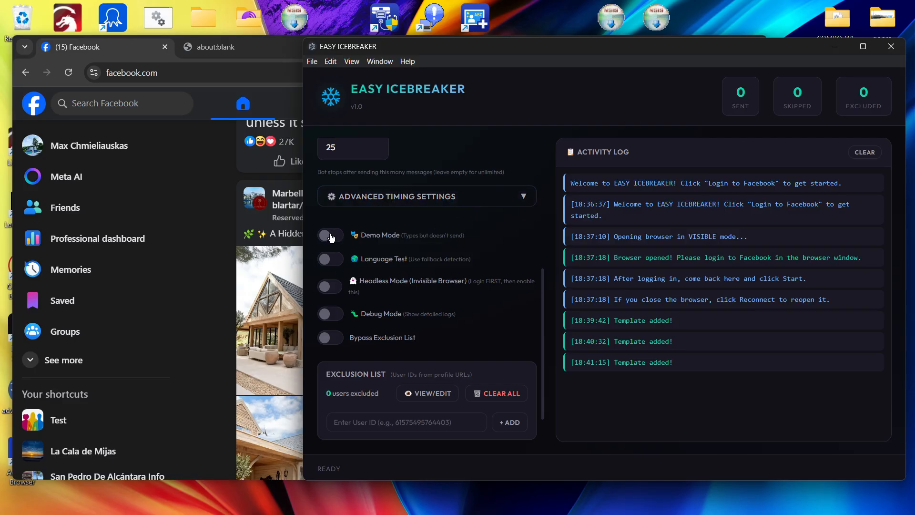
left_click(331, 238)
left_click_drag(548, 48, 474, 50)
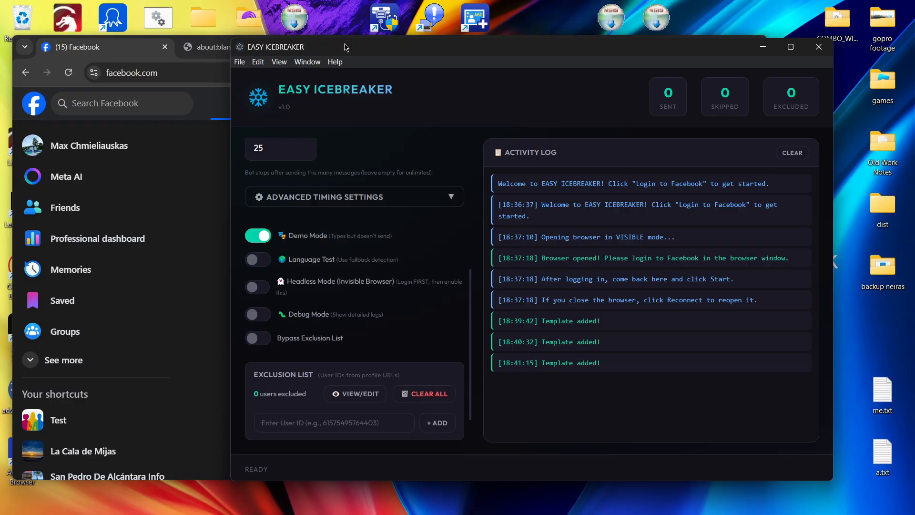
left_click_drag(345, 46, 367, 46)
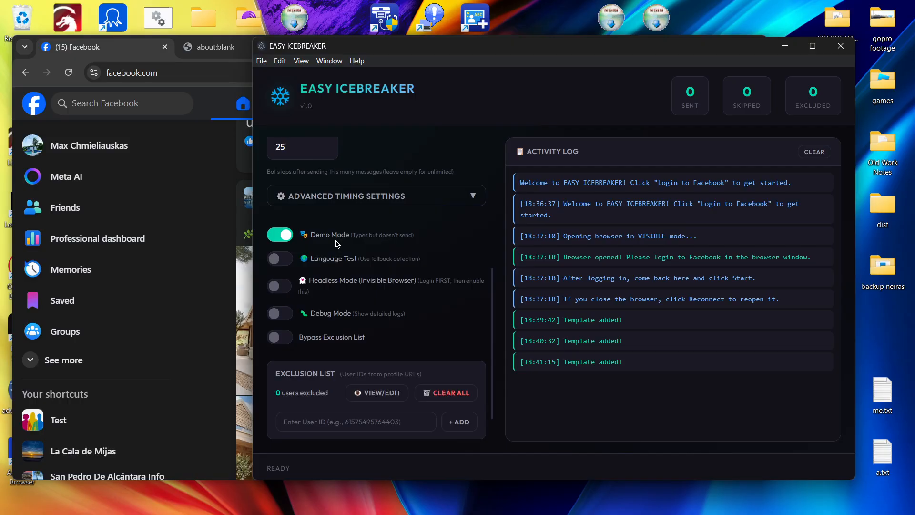
Step: Review the message templates, the message limit, and the language test, headless, debug and exclusion bypass options
scroll(333, 246, "up", 5)
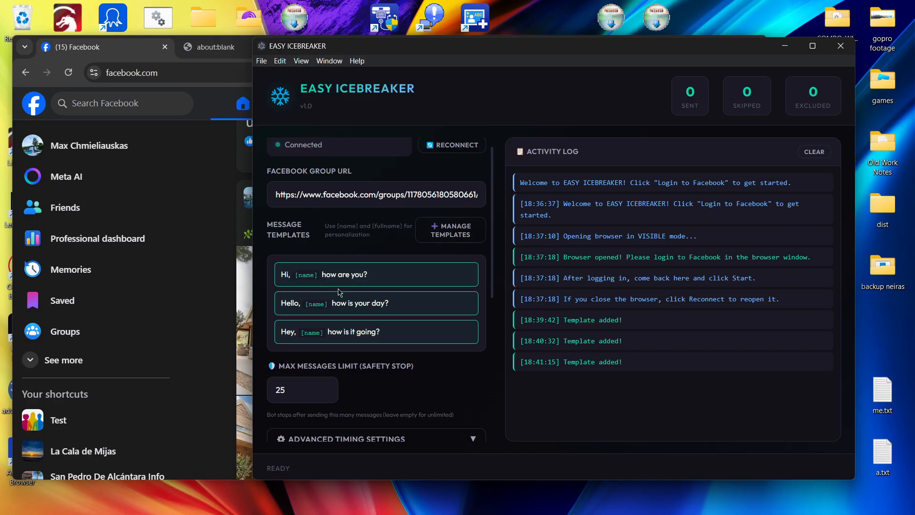
scroll(340, 292, "down", 5)
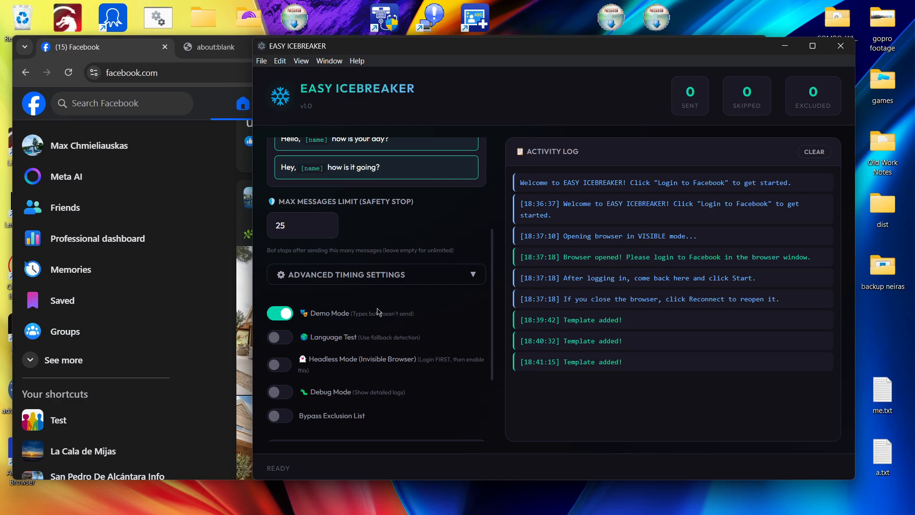
scroll(378, 312, "down", 1)
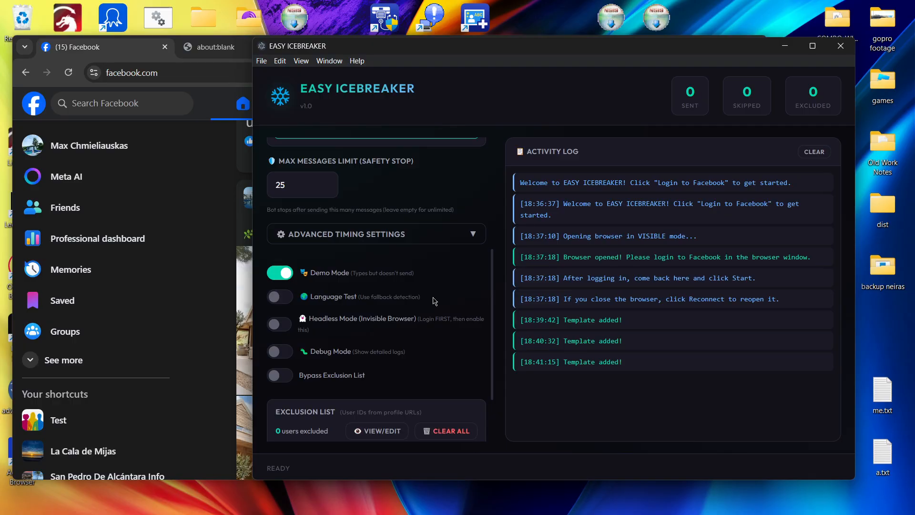
scroll(357, 318, "down", 1)
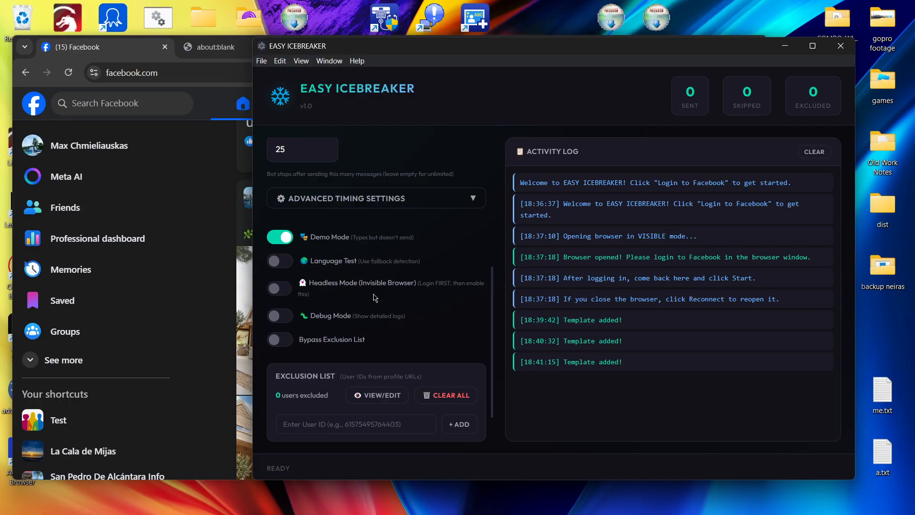
mouse_move(551, 501)
scroll(347, 245, "up", 3)
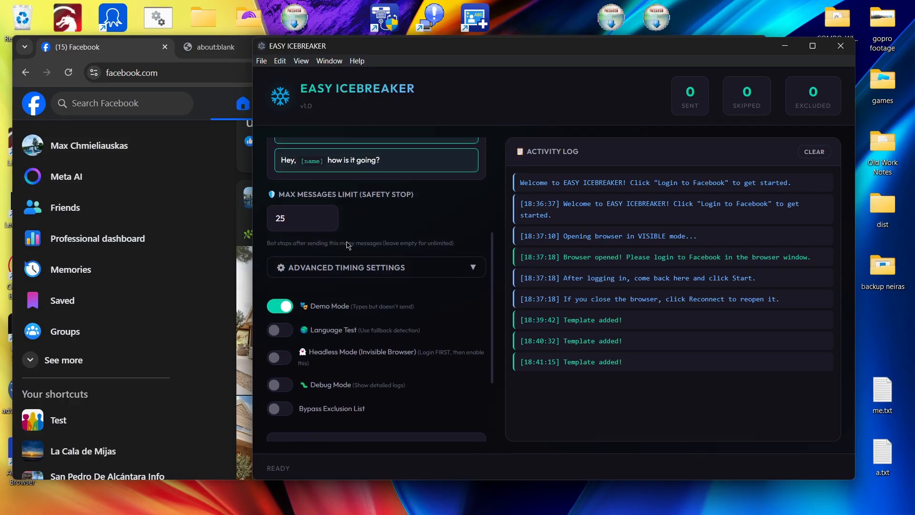
scroll(347, 246, "down", 1)
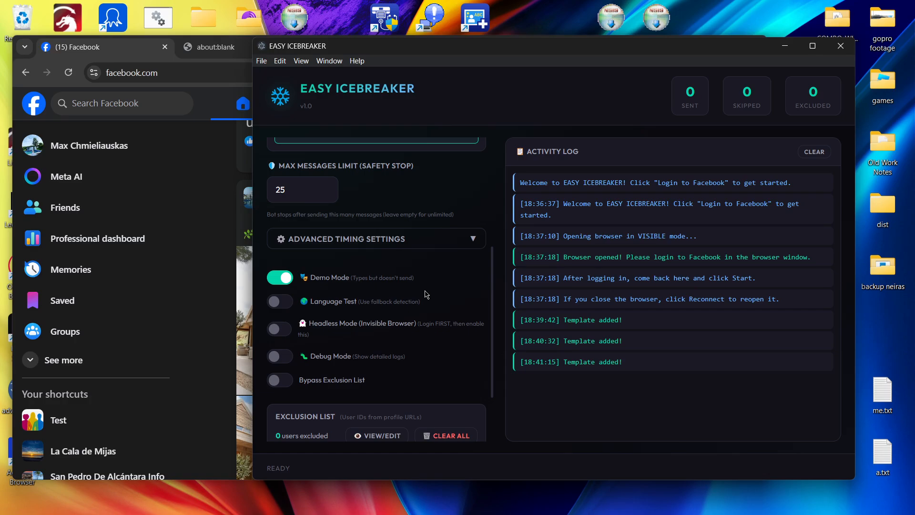
Step: Review the run option toggles and the Exclusion List section, and recheck the group URL, message templates and message limit
scroll(403, 314, "down", 1)
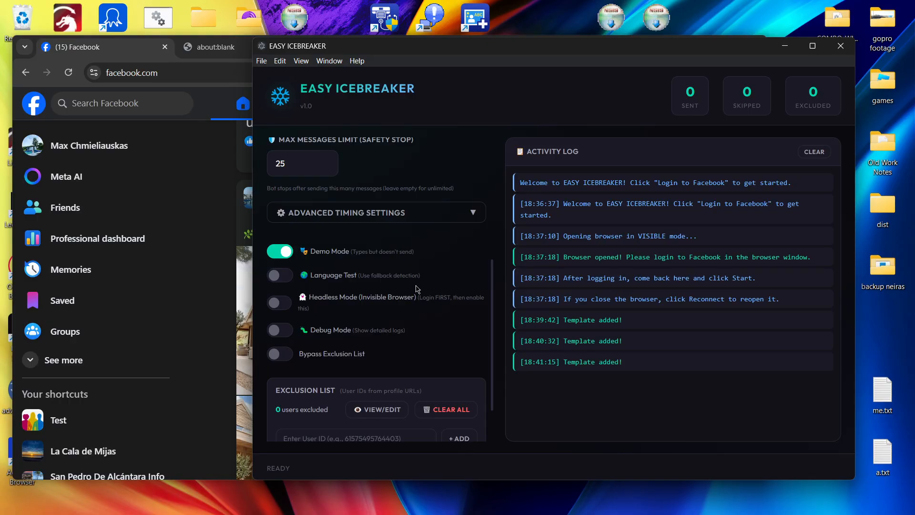
scroll(350, 316, "down", 1)
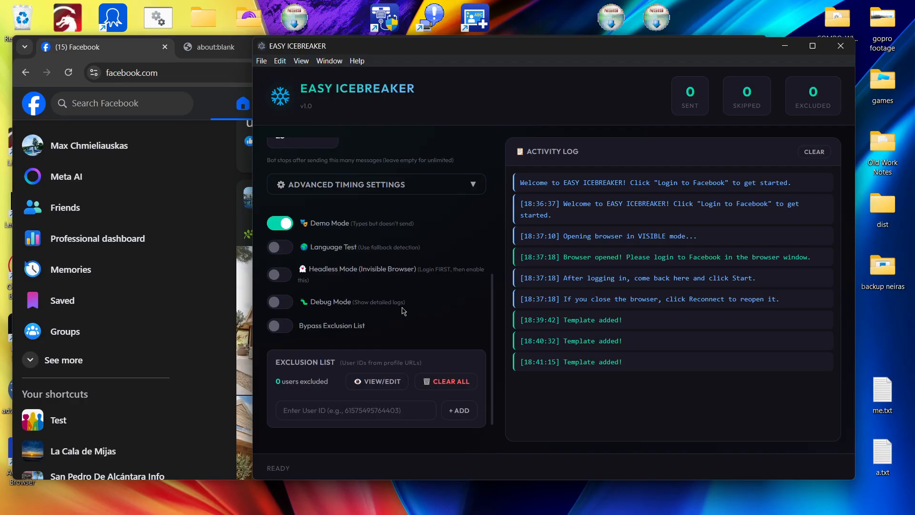
scroll(403, 311, "down", 1)
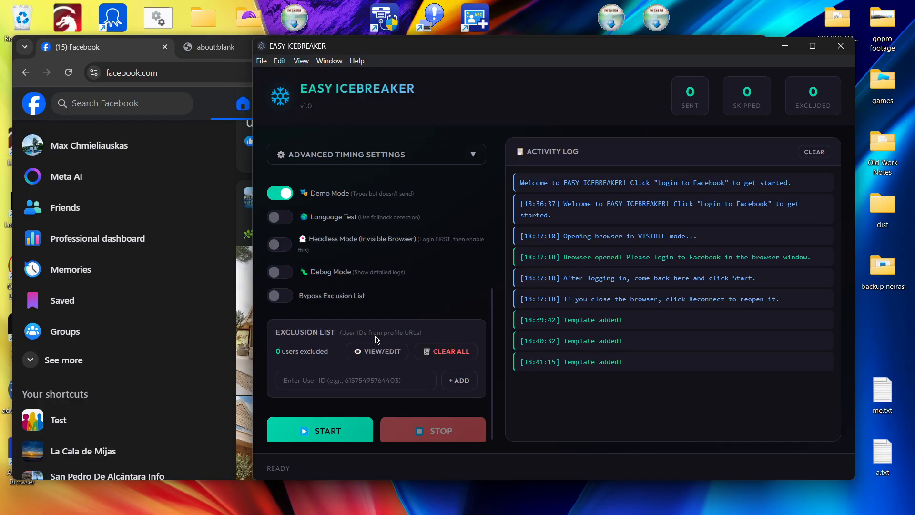
left_click_drag(277, 334, 337, 337)
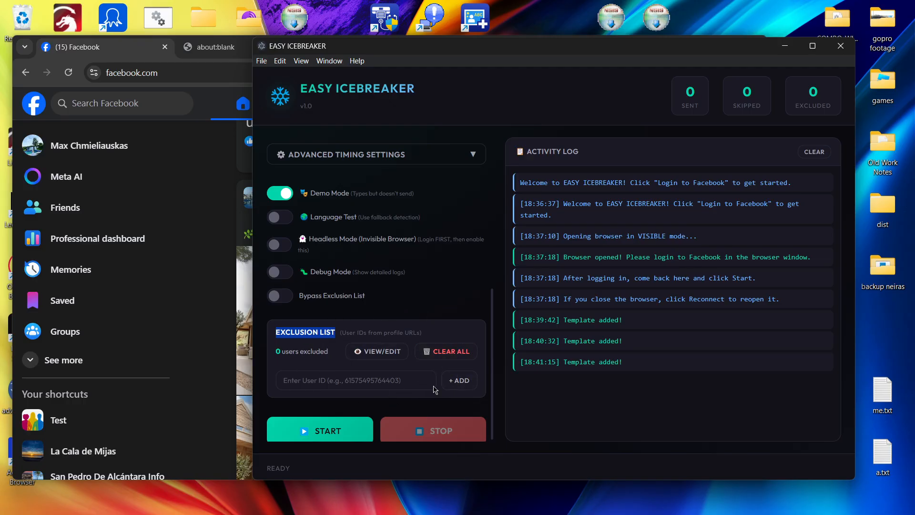
left_click(345, 336)
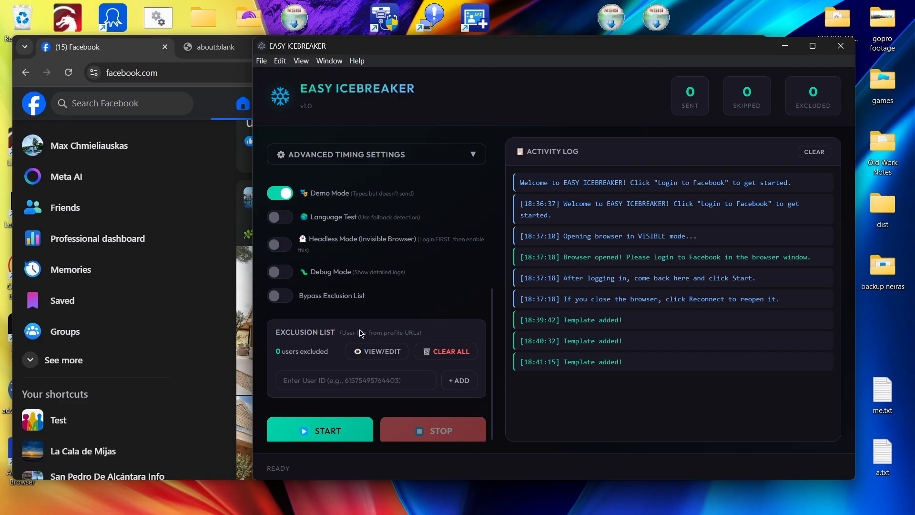
scroll(361, 333, "down", 1)
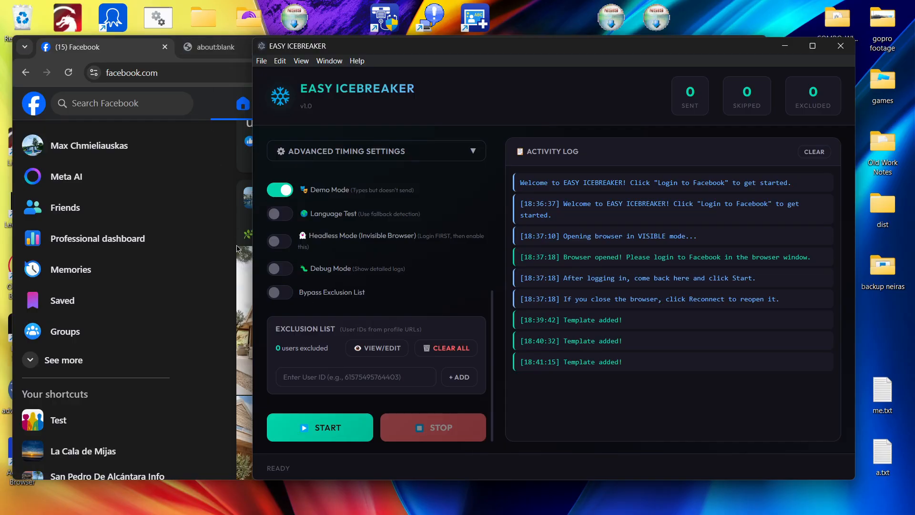
scroll(388, 255, "up", 10)
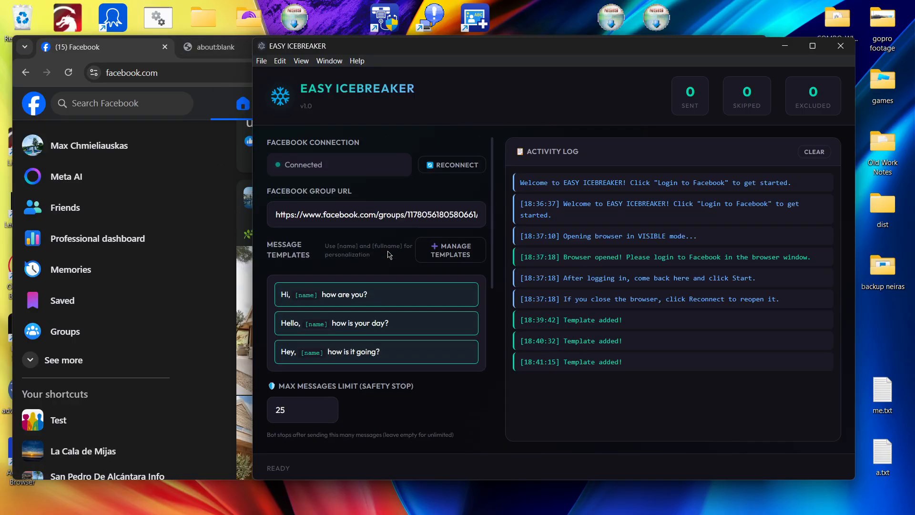
scroll(388, 255, "down", 10)
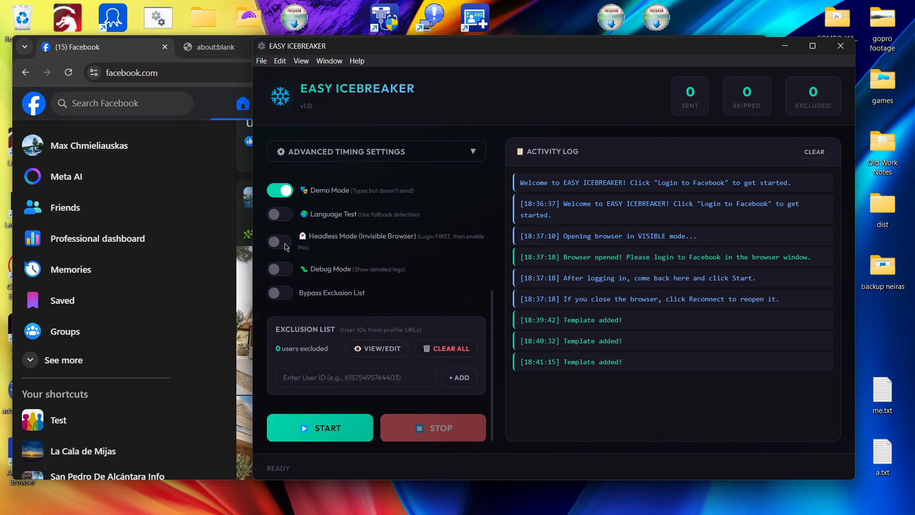
Step: Start the Demo Mode run, have the "Hi, [name] how are you?" message drafted and discarded for the first member, and check the activity log
left_click(343, 433)
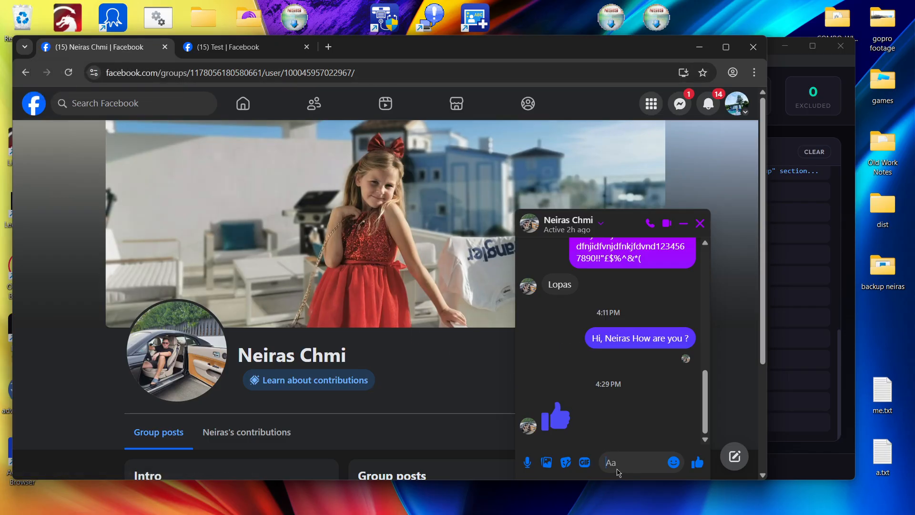
type("Hi, Nei")
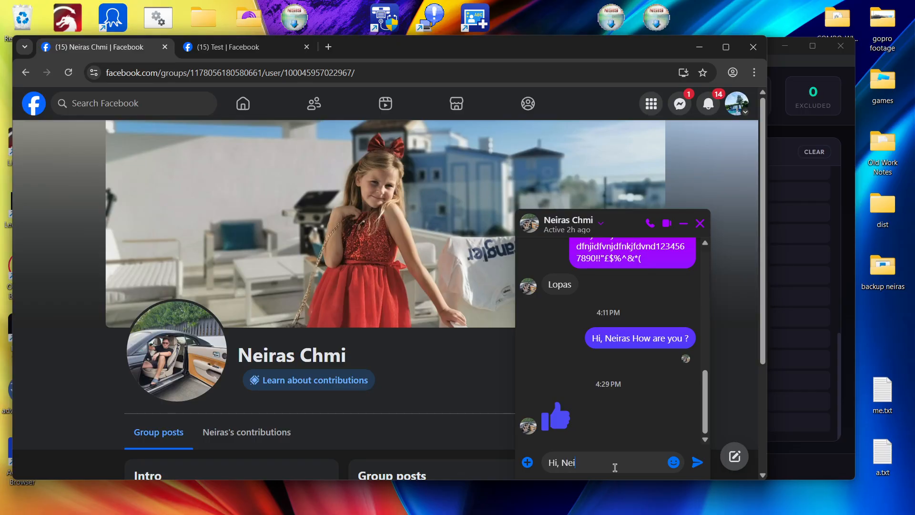
type("ras how are you?")
key("Escape")
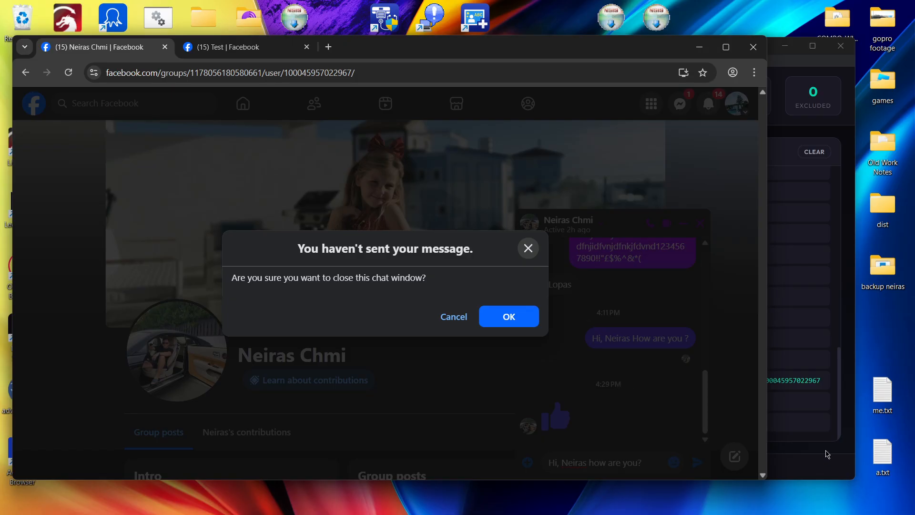
left_click(826, 465)
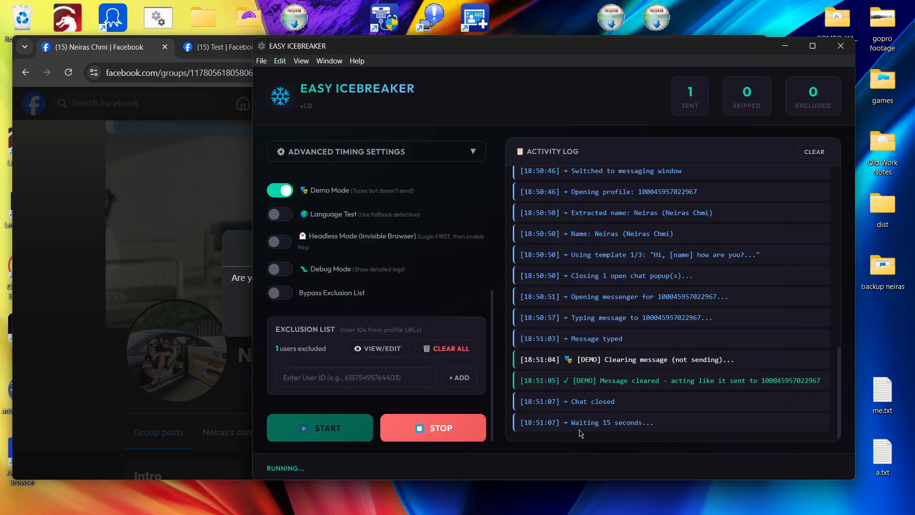
Step: Return to the browser, have "Hello, [name] how is your day?" drafted for the second member and discarded unsent, and switch back to Easy Icebreaker
left_click(61, 422)
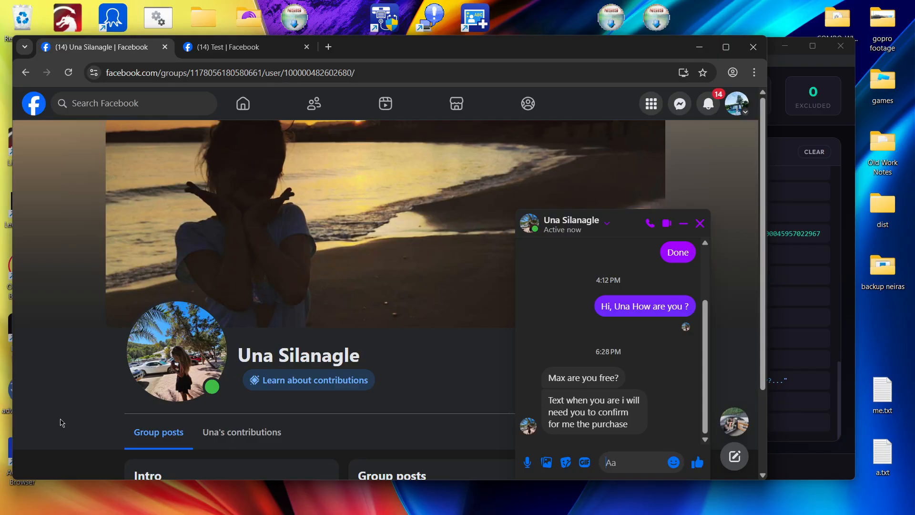
type("Hel")
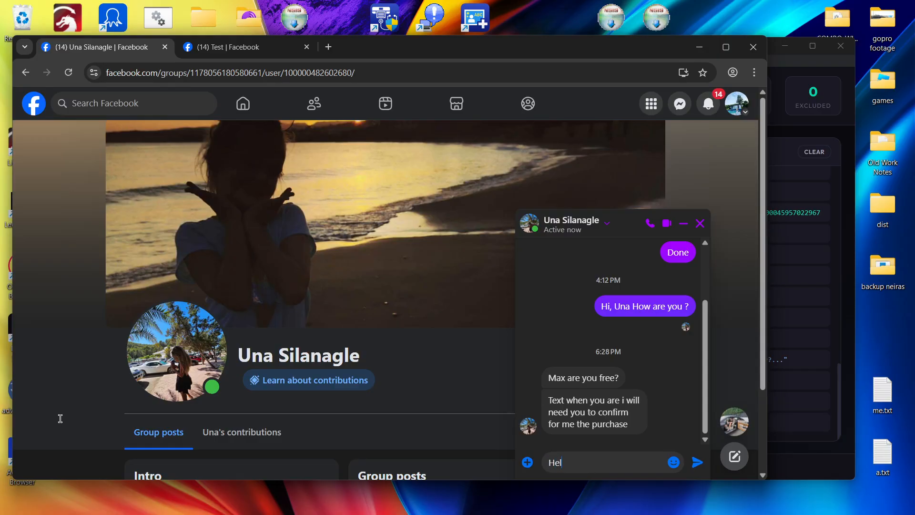
type("lo, Una how is your day?")
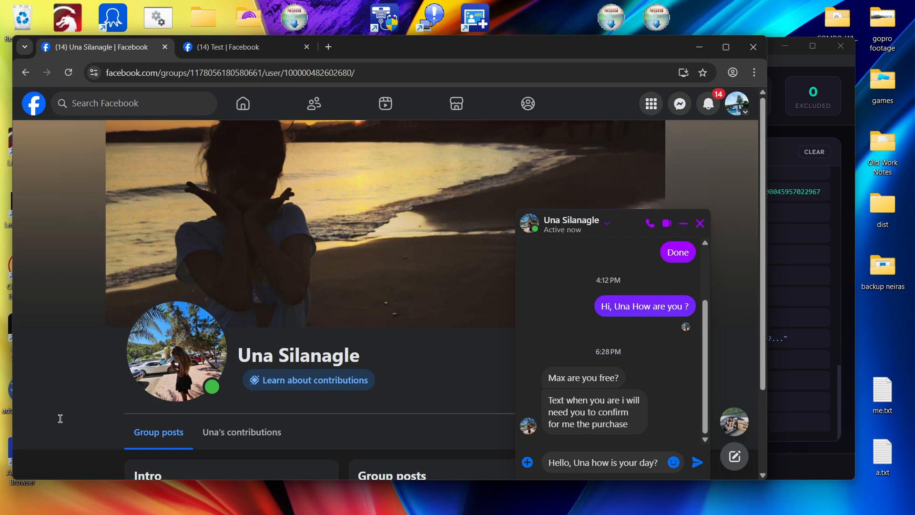
type("a")
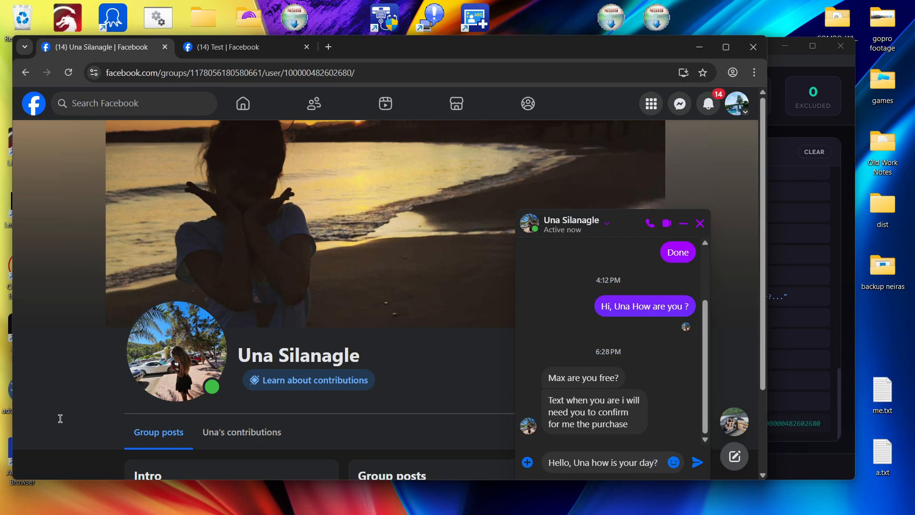
key("Escape")
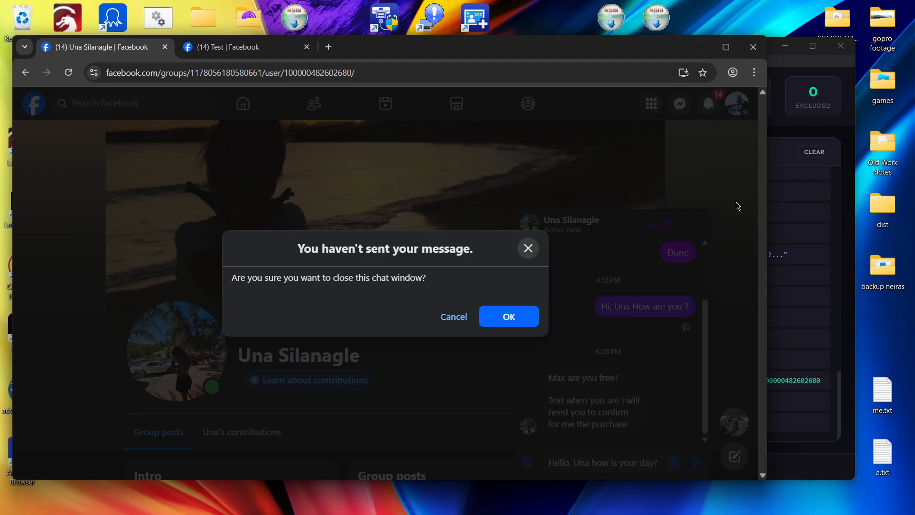
left_click(850, 199)
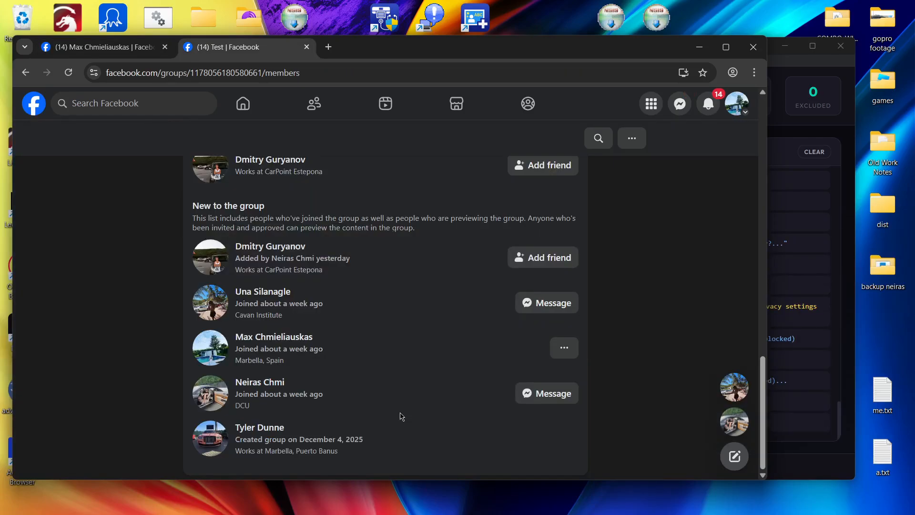
Step: Stop the messaging run in Easy Icebreaker and view the user IDs stored in the exclusion list
left_click(812, 463)
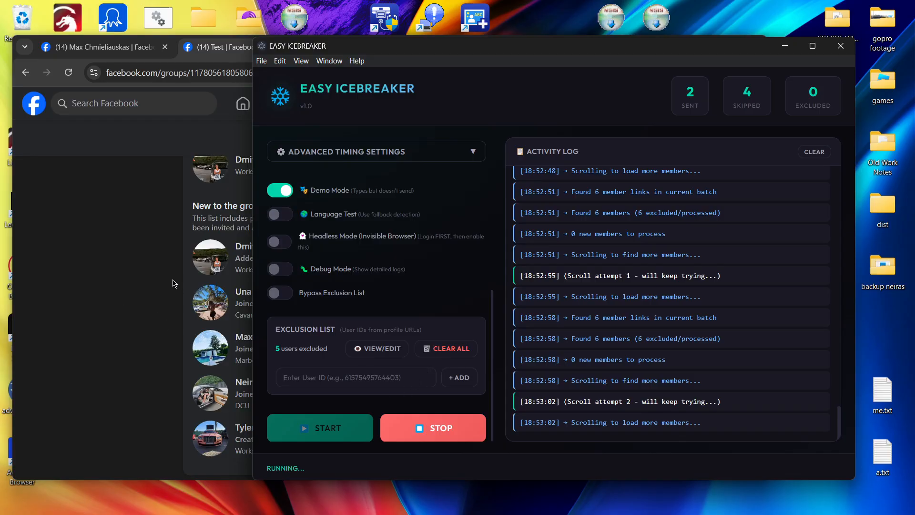
left_click(444, 435)
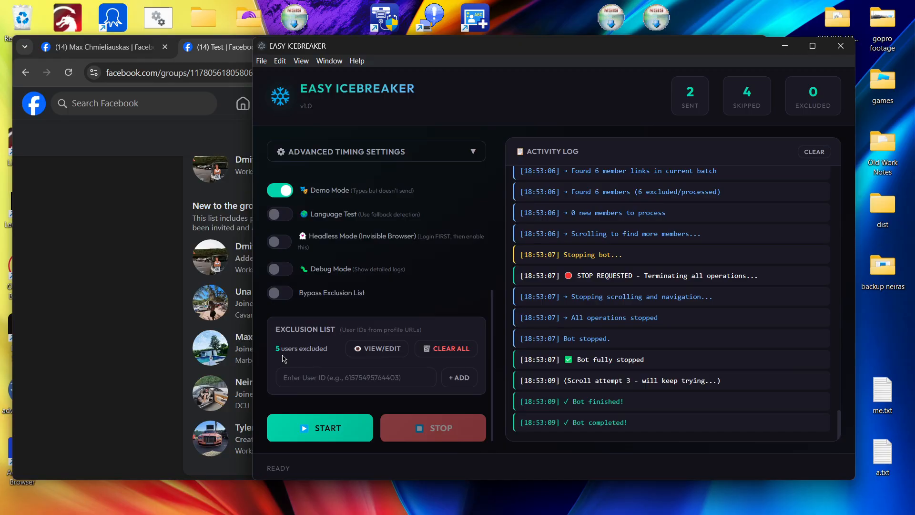
left_click(384, 350)
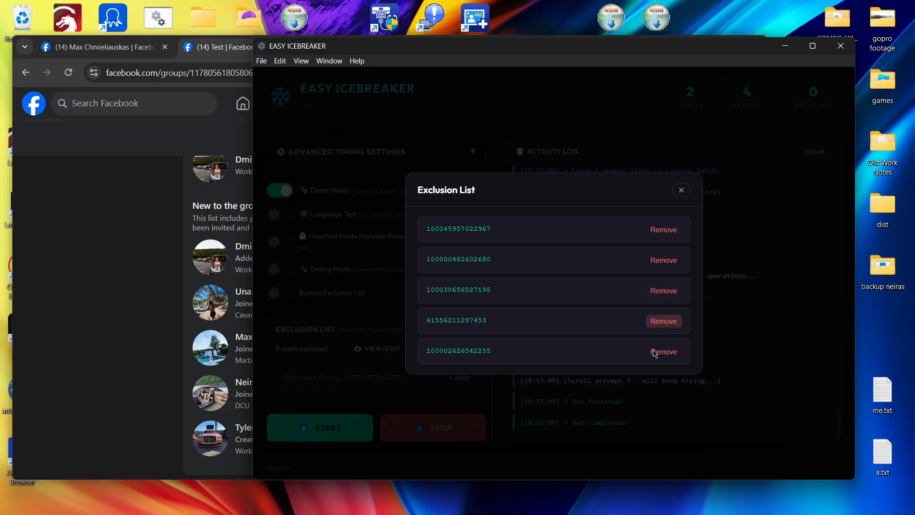
left_click(681, 190)
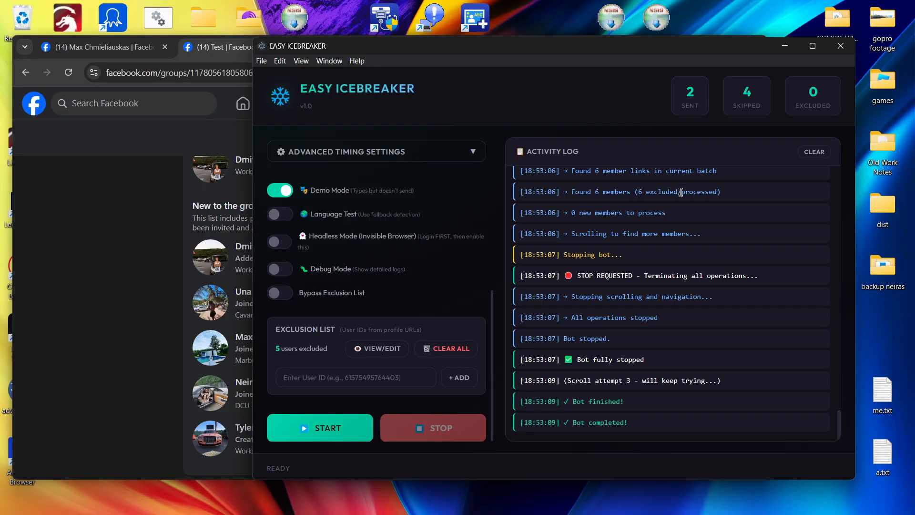
Step: Switch to the browser, open the group admin's profile from the Test group's member list, and copy the user ID from its URL
left_click(150, 249)
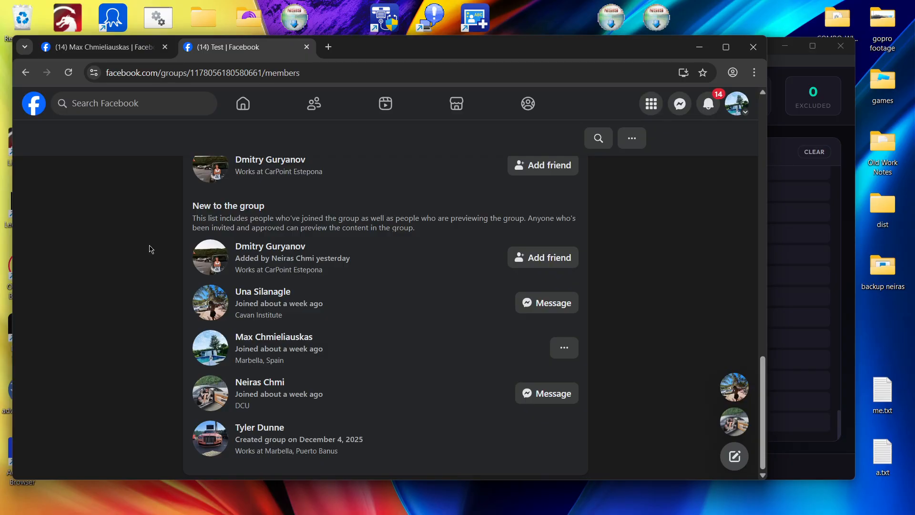
scroll(308, 243, "up", 7)
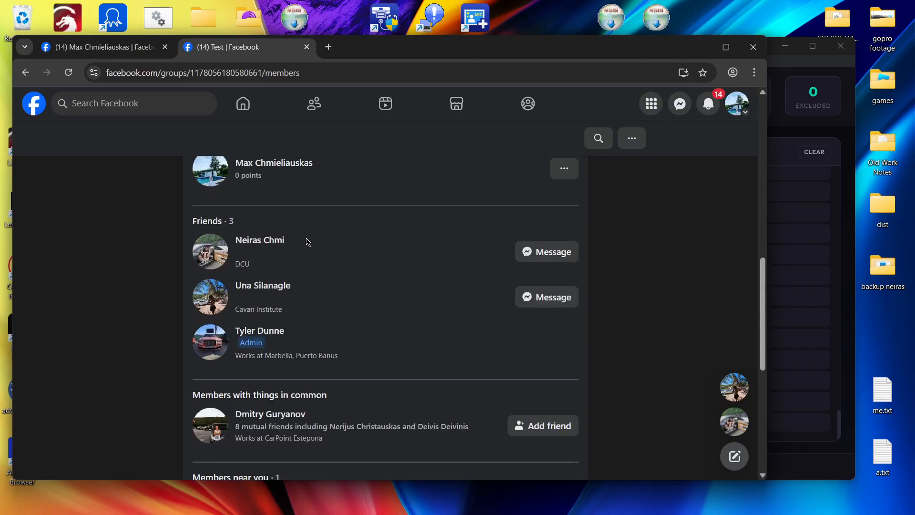
scroll(307, 242, "down", 1)
scroll(308, 242, "up", 4)
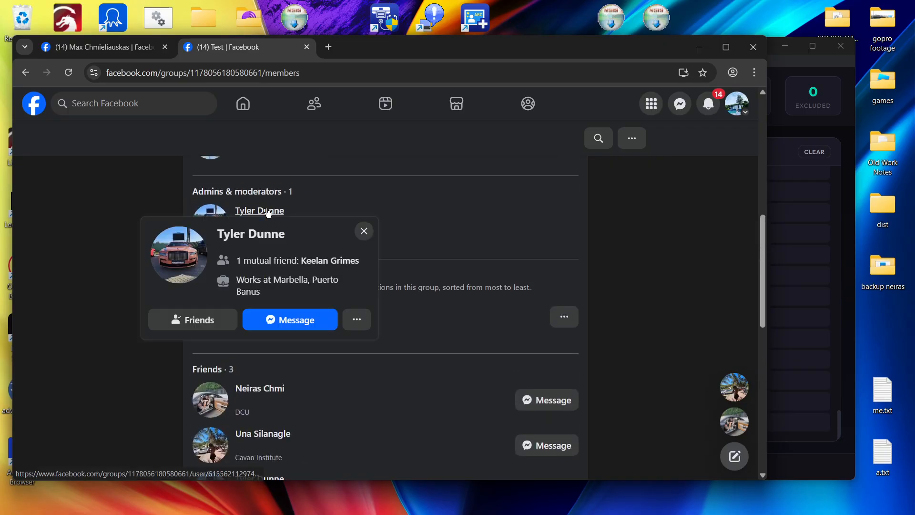
left_click(269, 211)
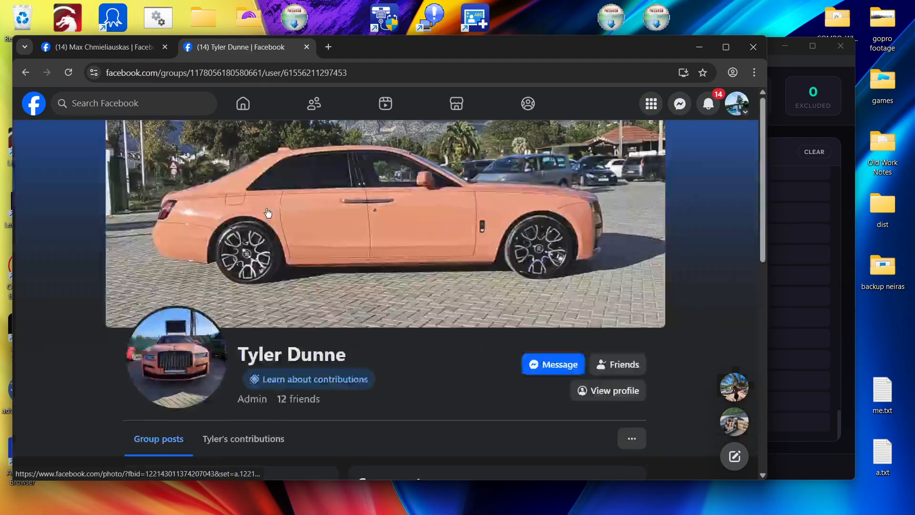
left_click_drag(365, 72, 285, 78)
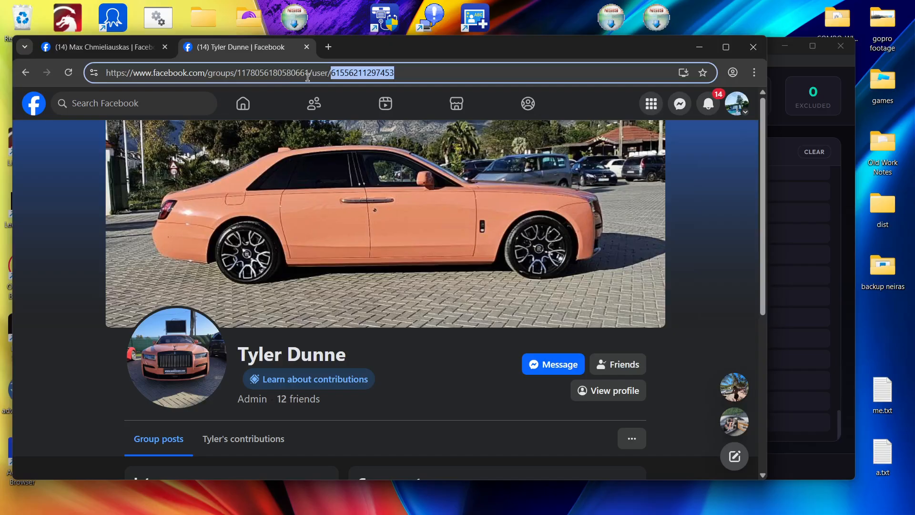
right_click(385, 77)
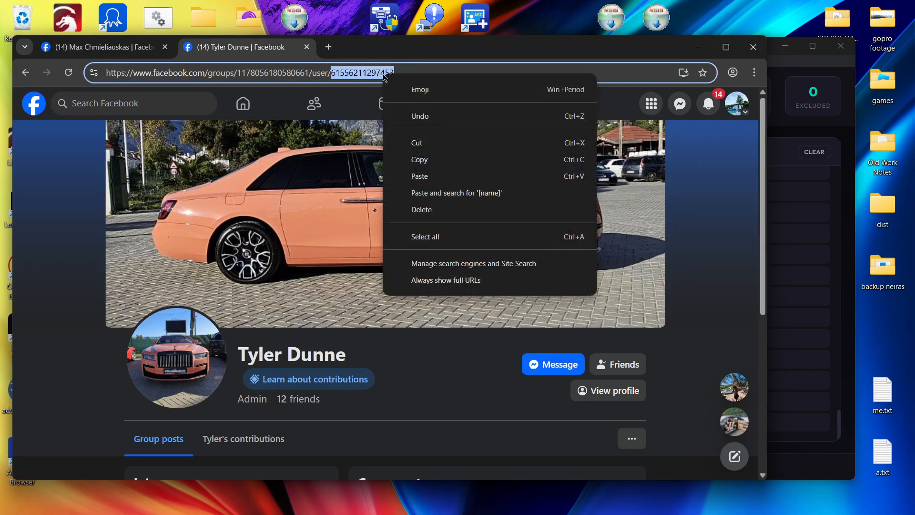
left_click(442, 160)
Step: Switch to Easy Icebreaker and add the copied user ID to the exclusion list
left_click(844, 385)
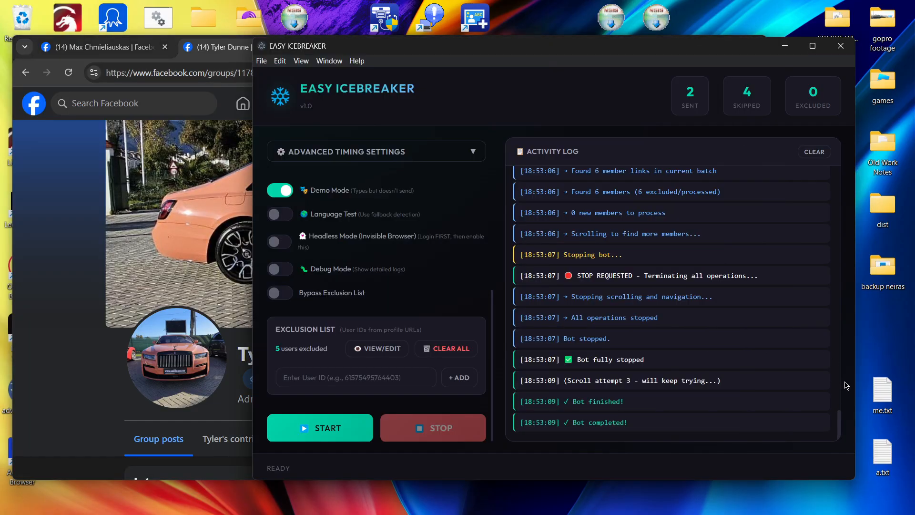
left_click(365, 375)
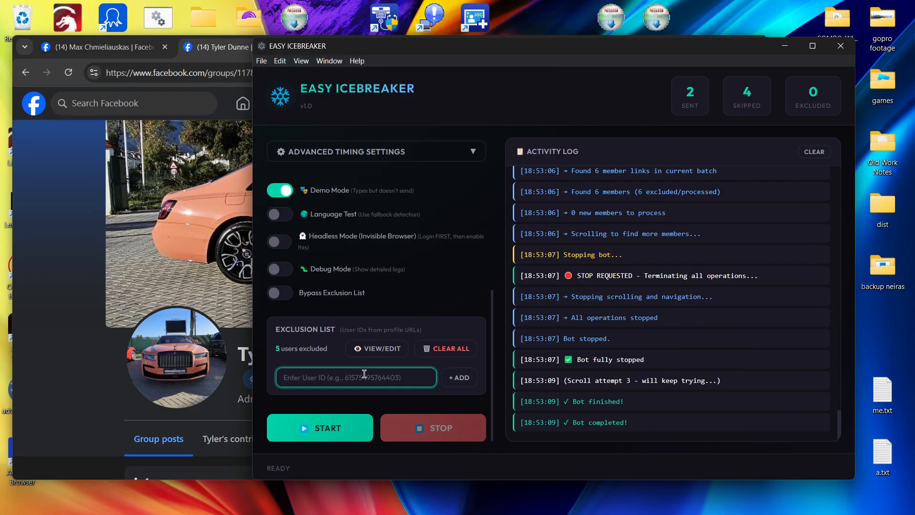
right_click(364, 375)
left_click(400, 445)
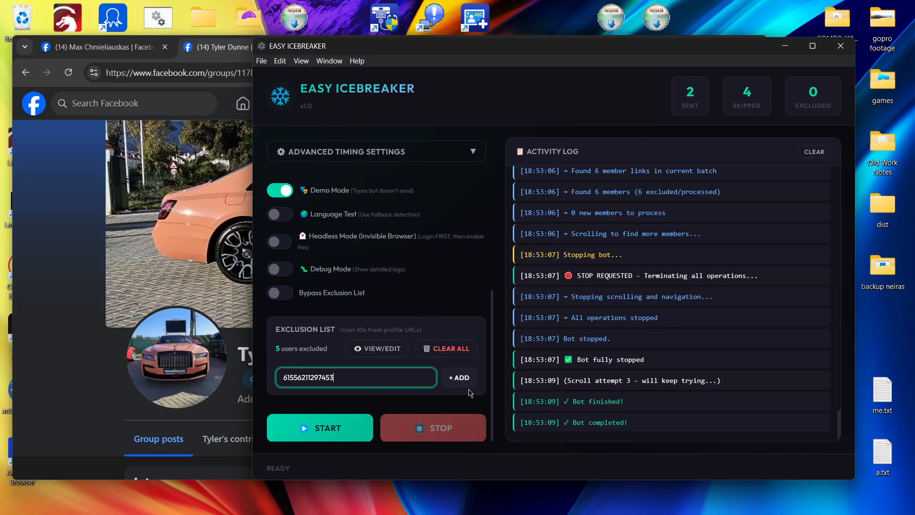
left_click(456, 377)
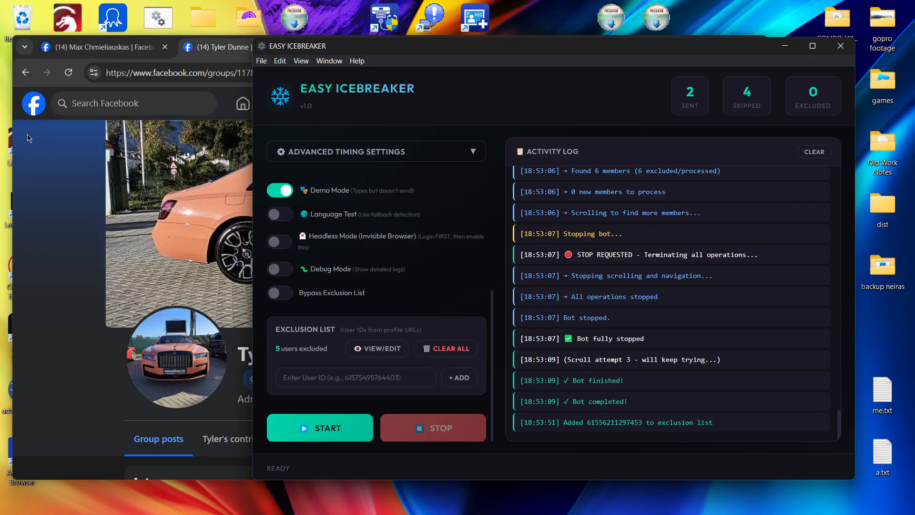
Step: Go back in the browser to the Test group's member list, look through it, and return to the group's Discussion page
left_click(21, 71)
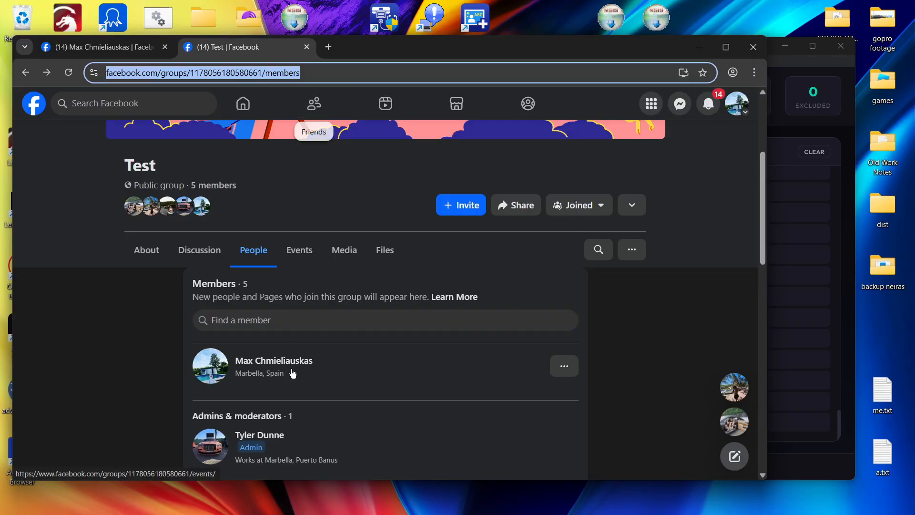
scroll(290, 363, "up", 3)
scroll(289, 363, "down", 4)
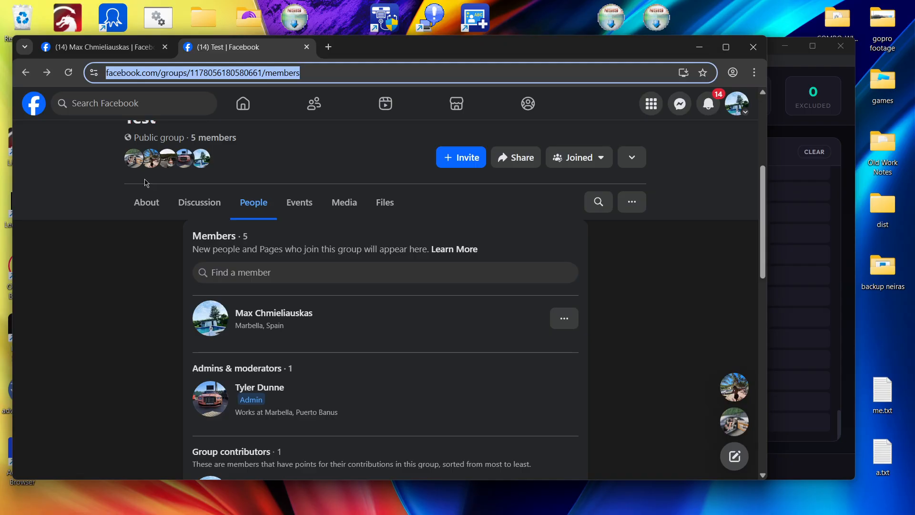
left_click(22, 73)
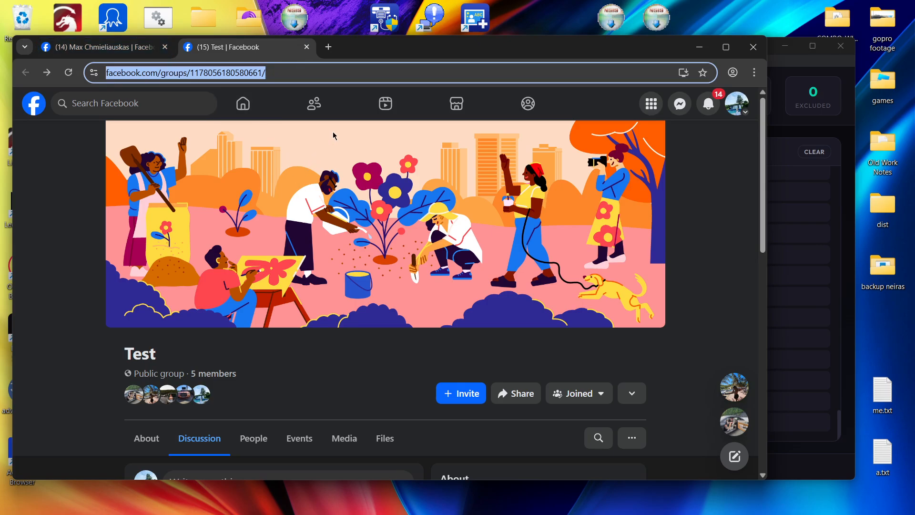
Step: Open the La Cala de Mijas group from the Facebook home page and show its member list
left_click(246, 112)
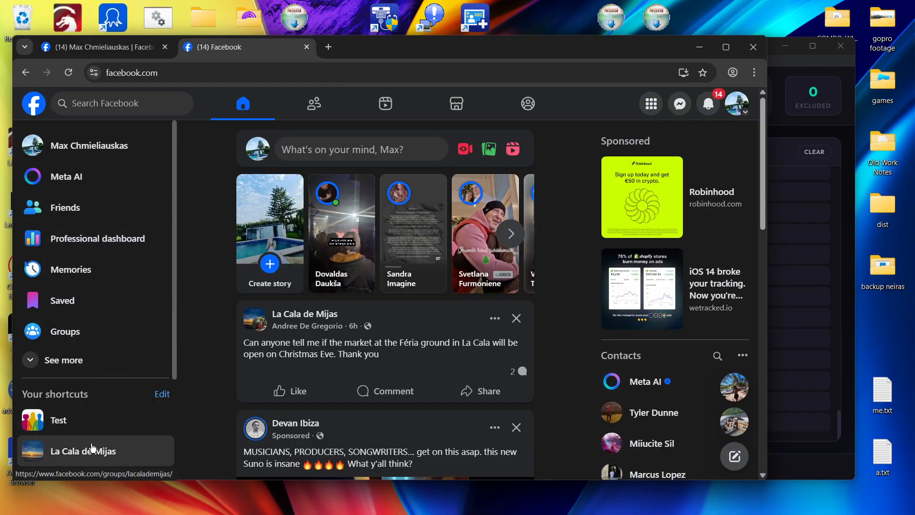
left_click(93, 447)
scroll(313, 338, "down", 3)
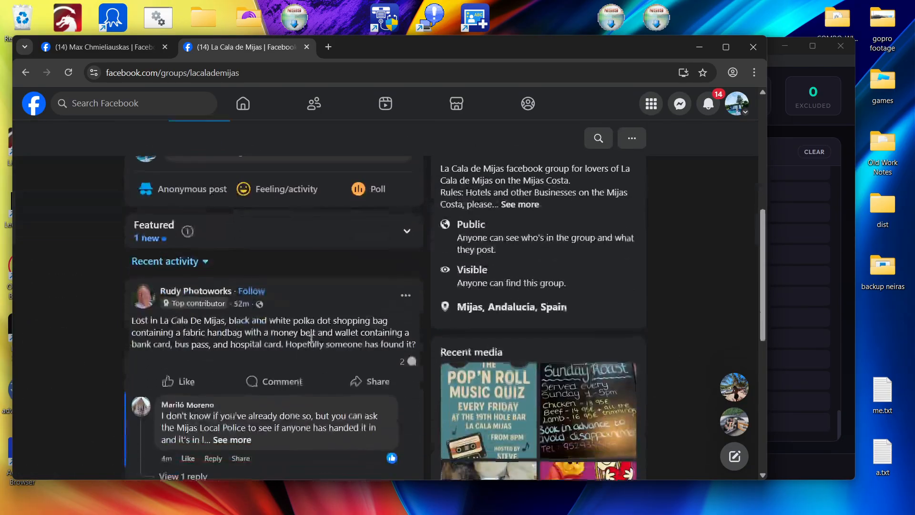
scroll(311, 338, "up", 3)
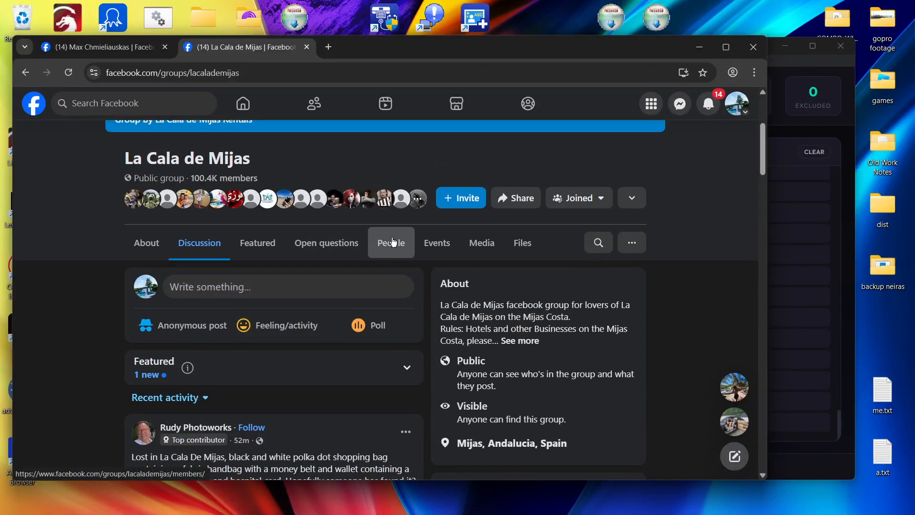
left_click(393, 242)
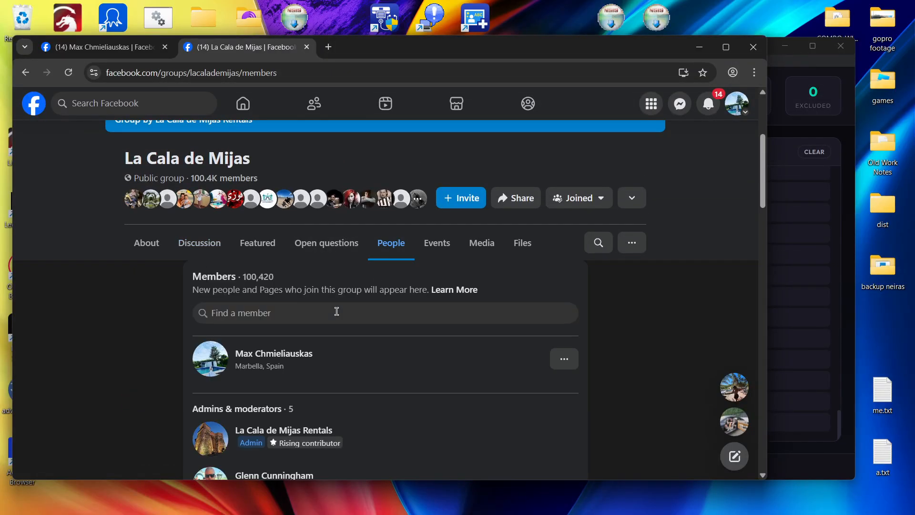
Step: Open the group profile of the admin La Cala de Mijas Rentals and select the user ID in its URL
scroll(336, 312, "down", 5)
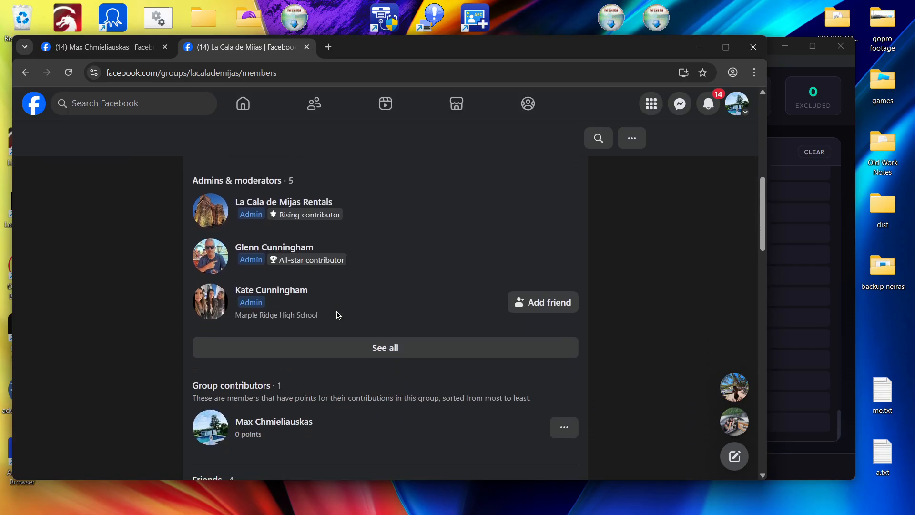
scroll(338, 315, "up", 1)
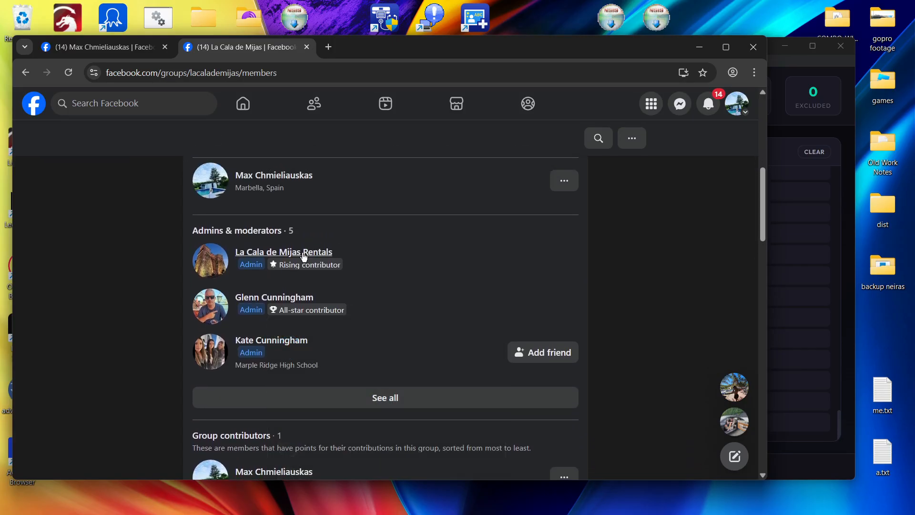
left_click(304, 252)
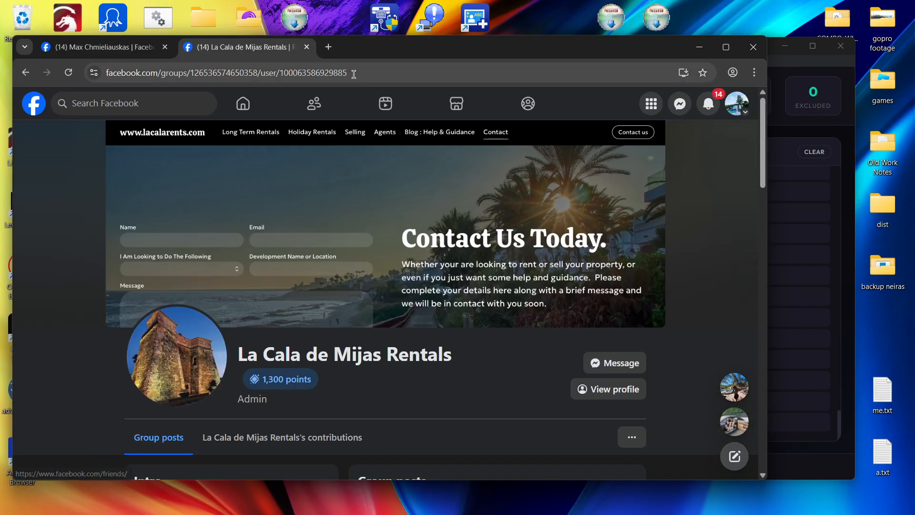
left_click_drag(348, 72, 281, 75)
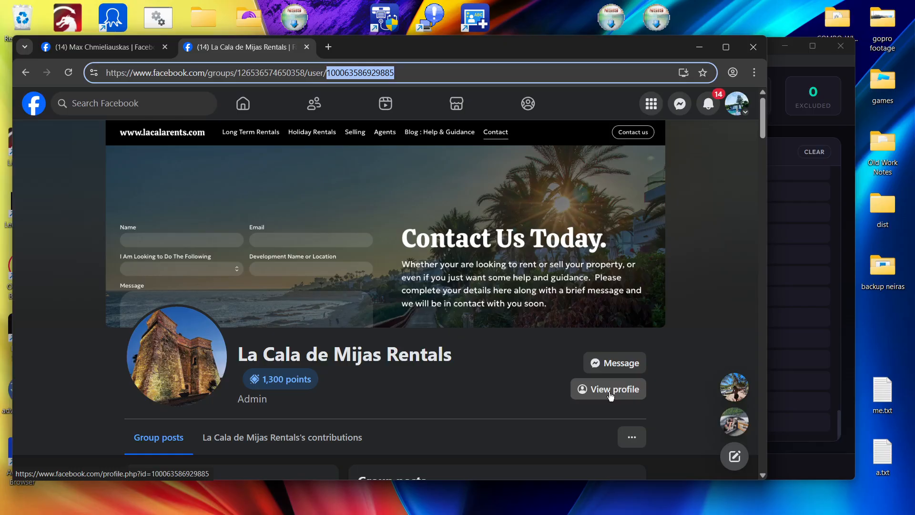
Step: View the admin's full profile, select the page name in its URL, and return to the group's member list
left_click(610, 390)
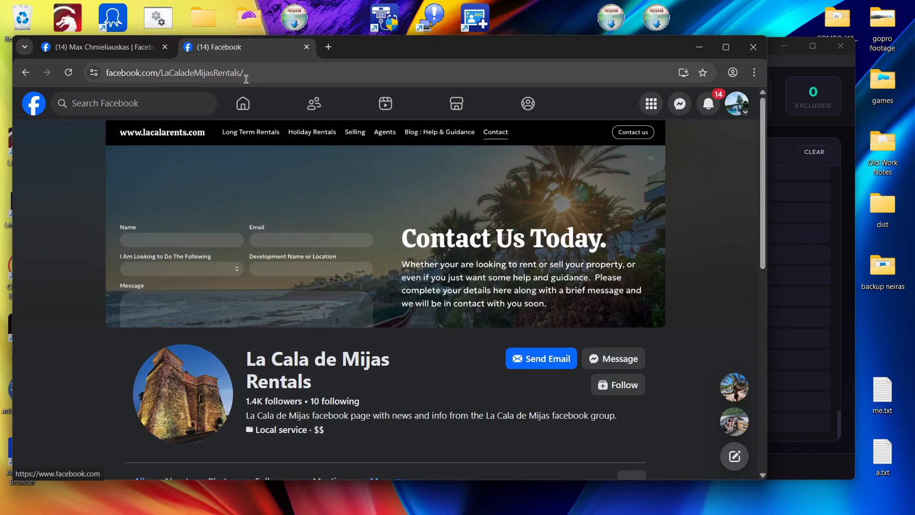
left_click_drag(244, 73, 162, 74)
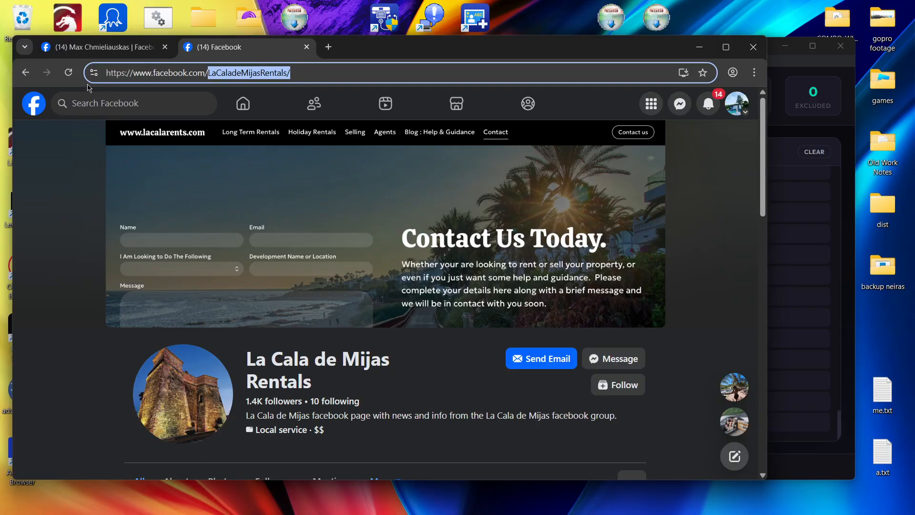
left_click(25, 73)
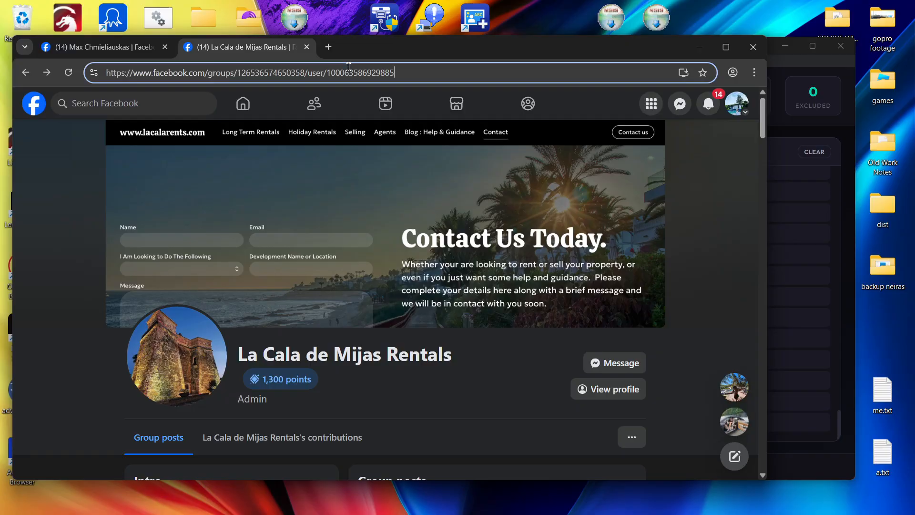
left_click(25, 73)
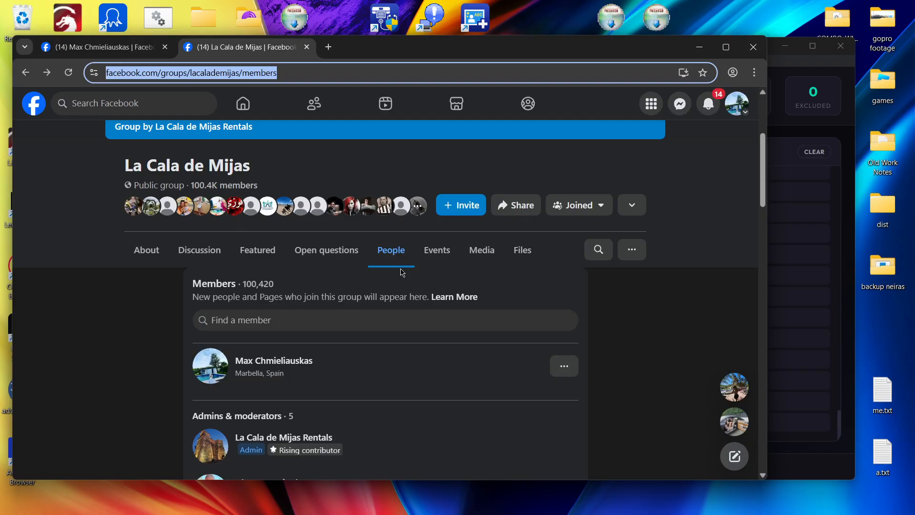
Step: Open a nearby member's group profile, select the user ID in its URL, and go back to the Facebook home page
scroll(403, 273, "down", 2)
scroll(403, 273, "down", 9)
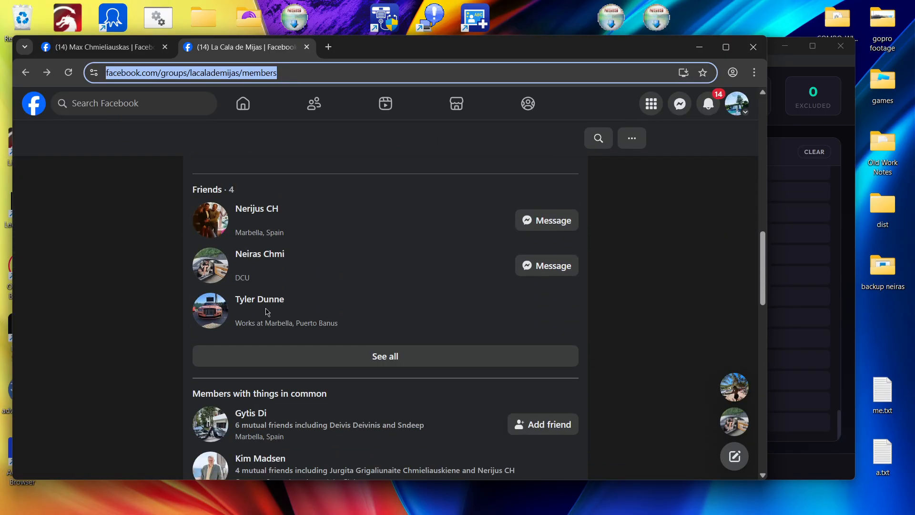
scroll(267, 312, "down", 2)
mouse_move(245, 312)
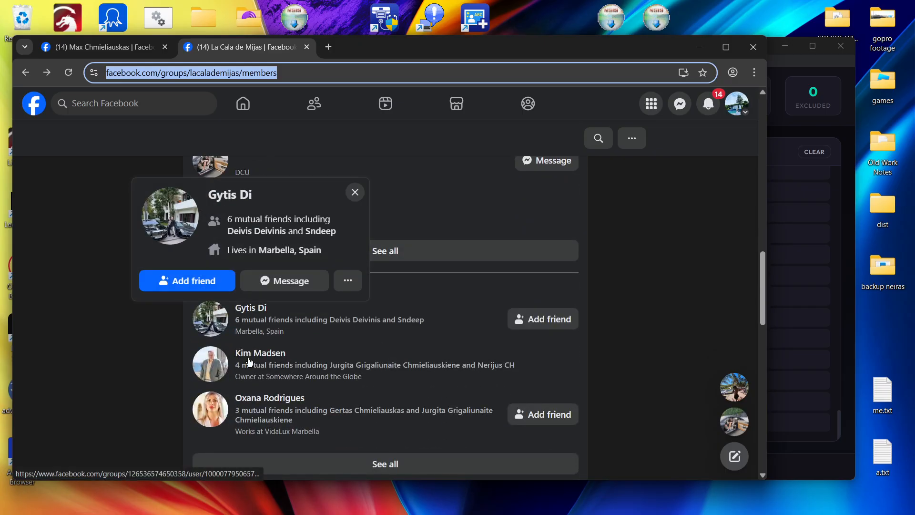
scroll(281, 288, "down", 3)
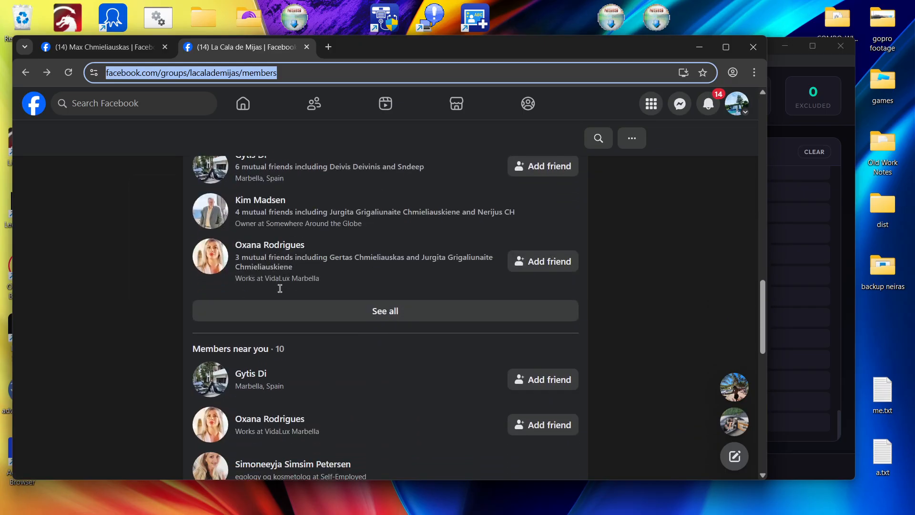
mouse_move(248, 377)
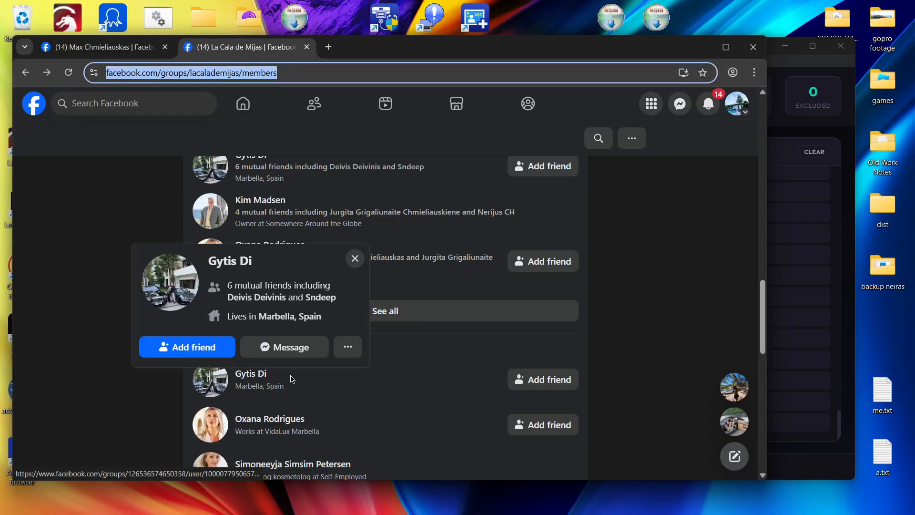
left_click(248, 376)
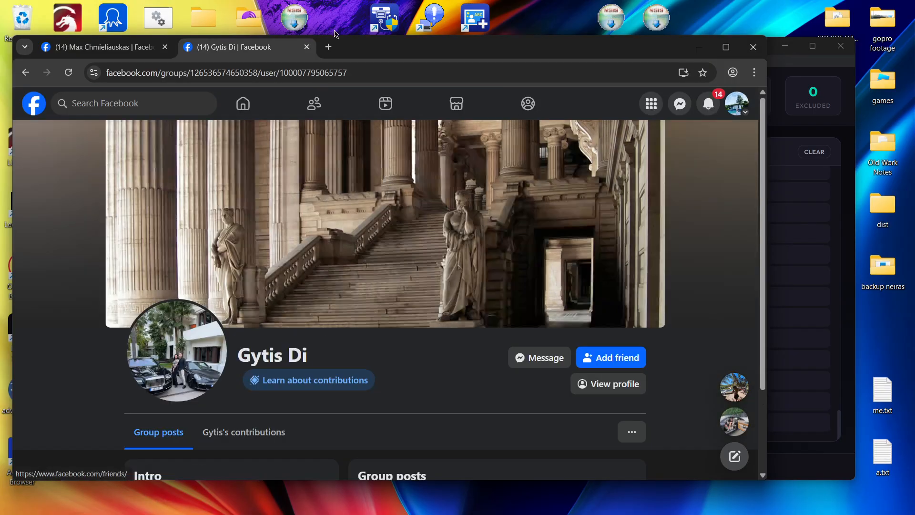
left_click_drag(348, 72, 279, 72)
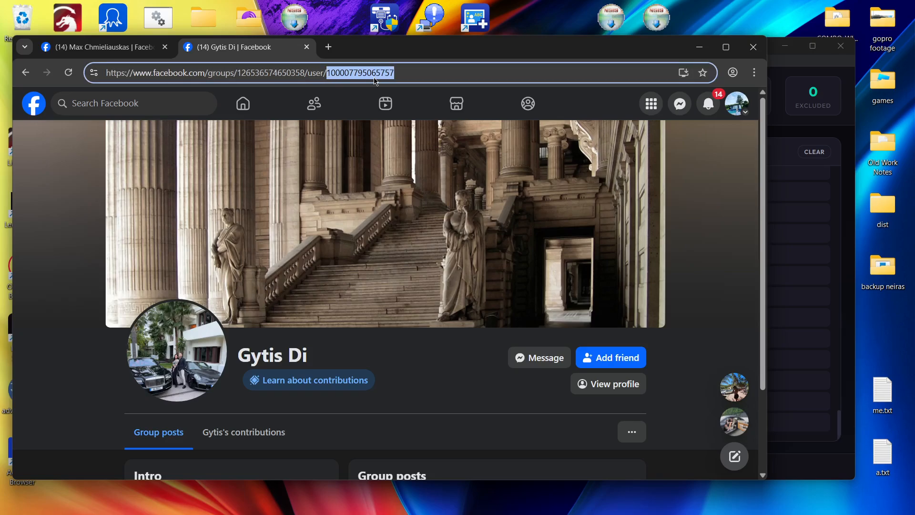
left_click(25, 73)
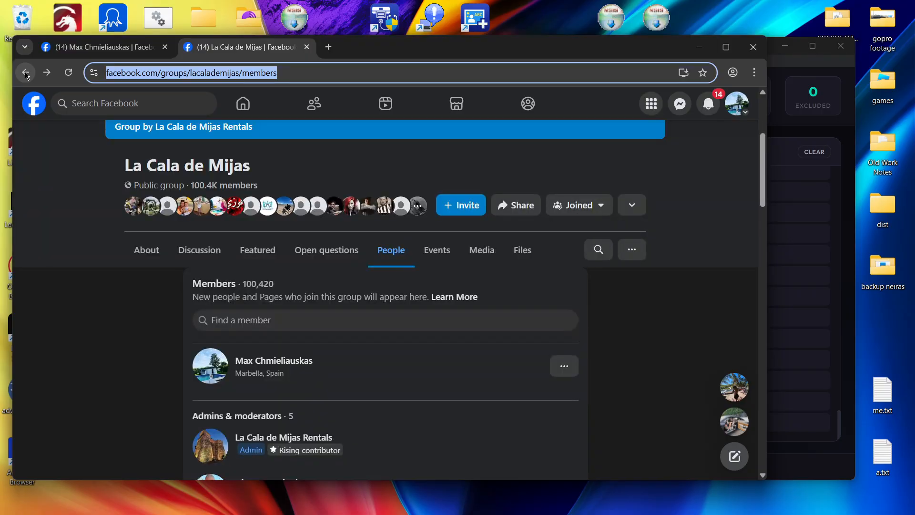
left_click(25, 72)
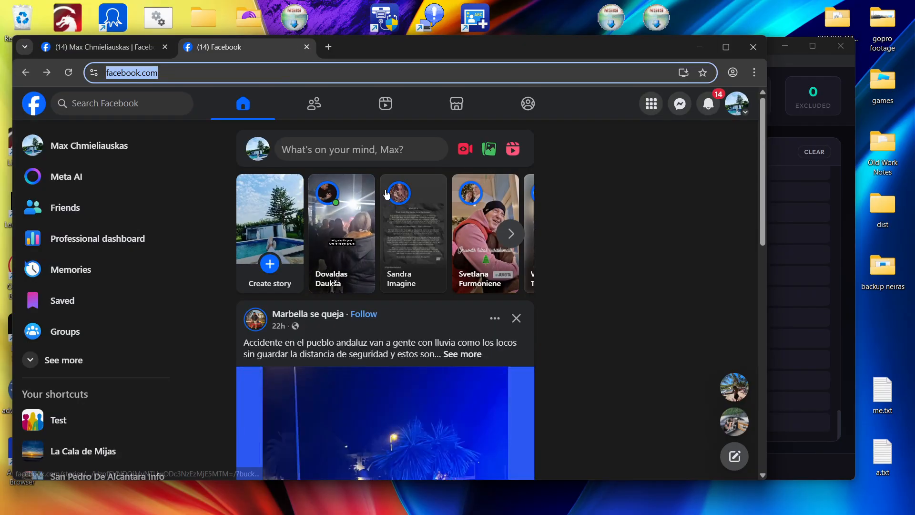
Step: Switch to Easy Icebreaker and clear all users from the exclusion list
left_click(848, 170)
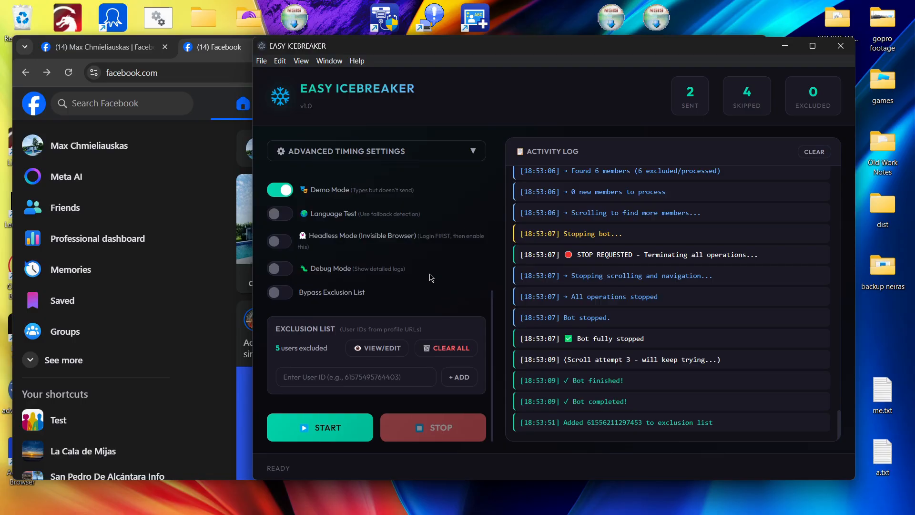
scroll(431, 278, "up", 5)
scroll(431, 278, "down", 5)
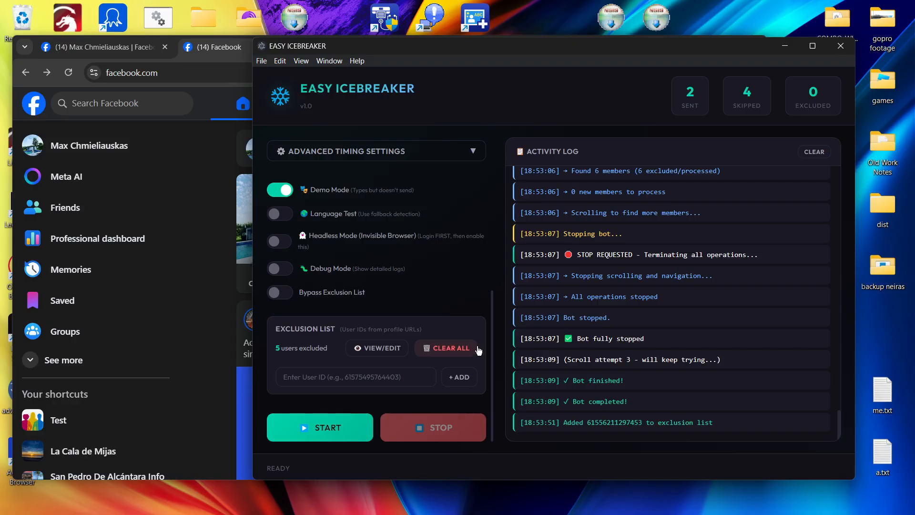
left_click(454, 352)
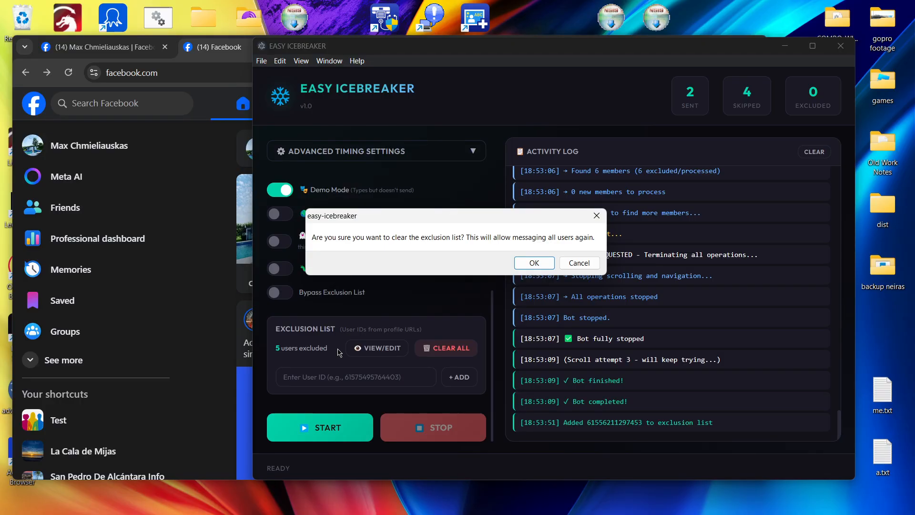
left_click(534, 263)
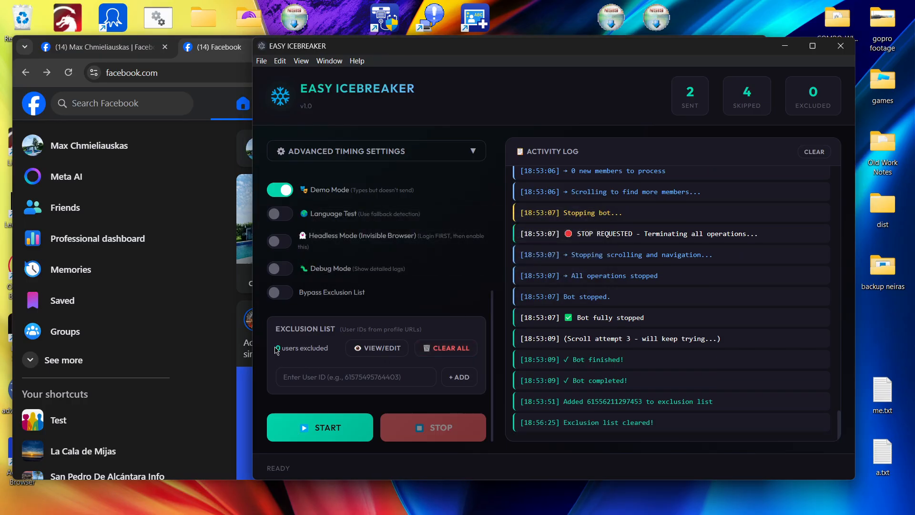
left_click_drag(276, 351, 335, 353)
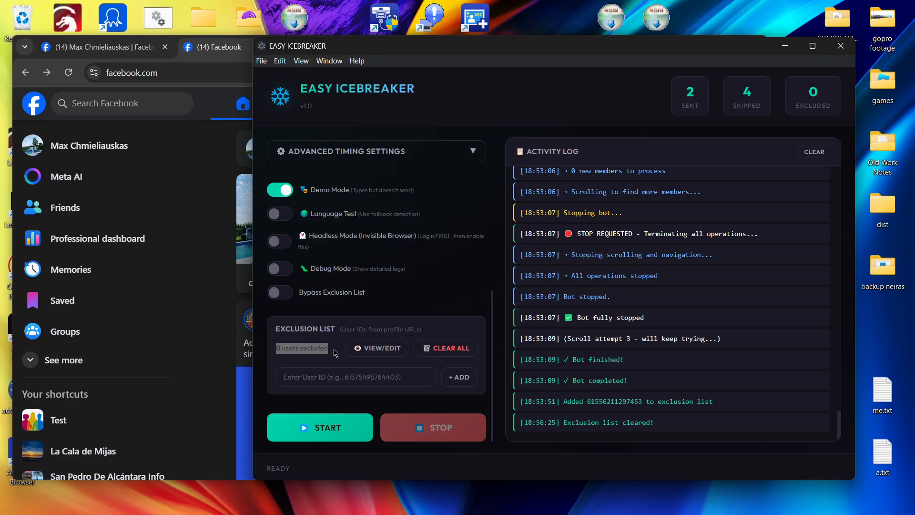
left_click(333, 350)
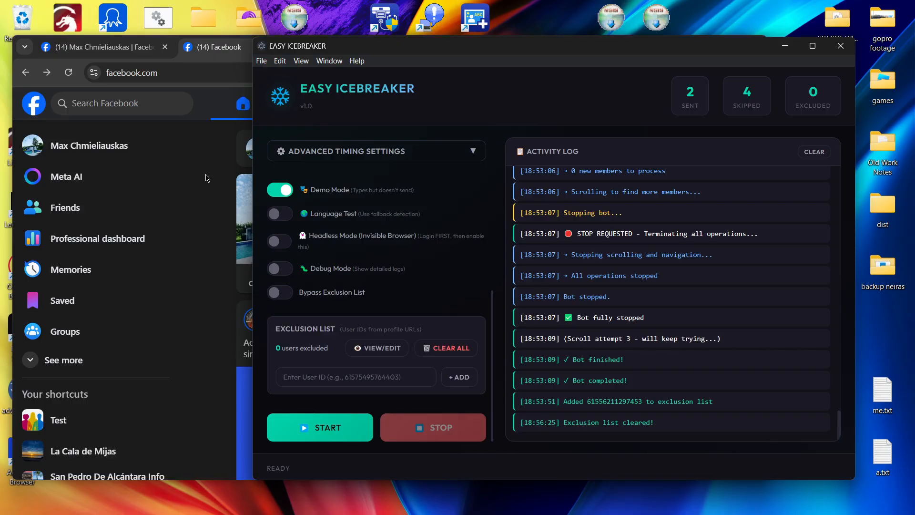
Step: Close the Facebook browser window and turn on Headless Mode in Easy Icebreaker
left_click(226, 176)
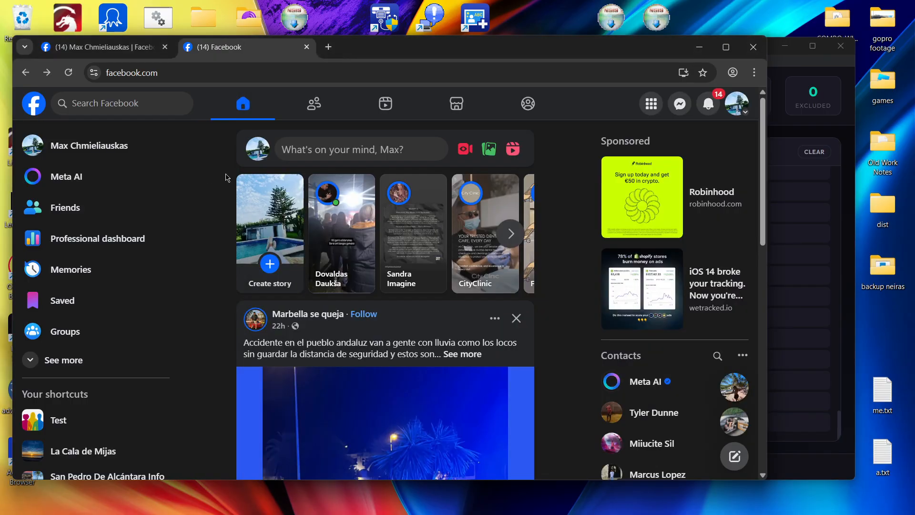
left_click(752, 48)
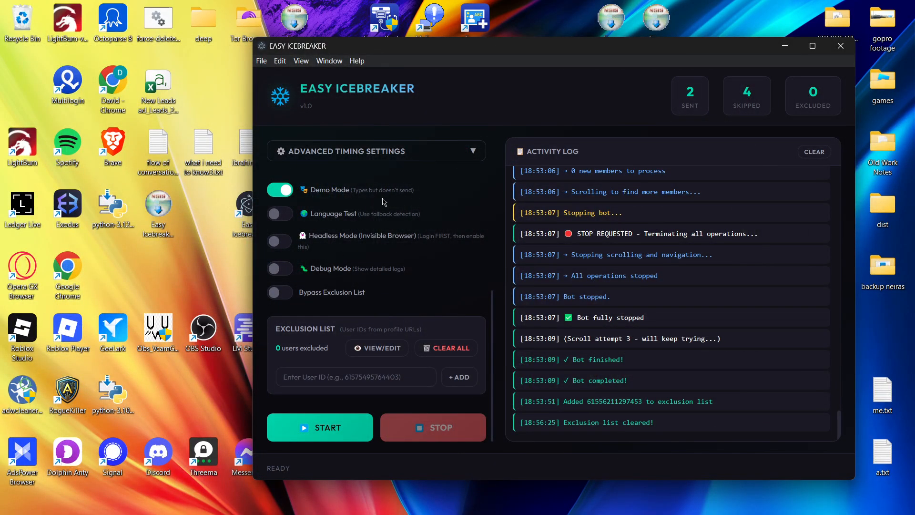
scroll(382, 202, "up", 1)
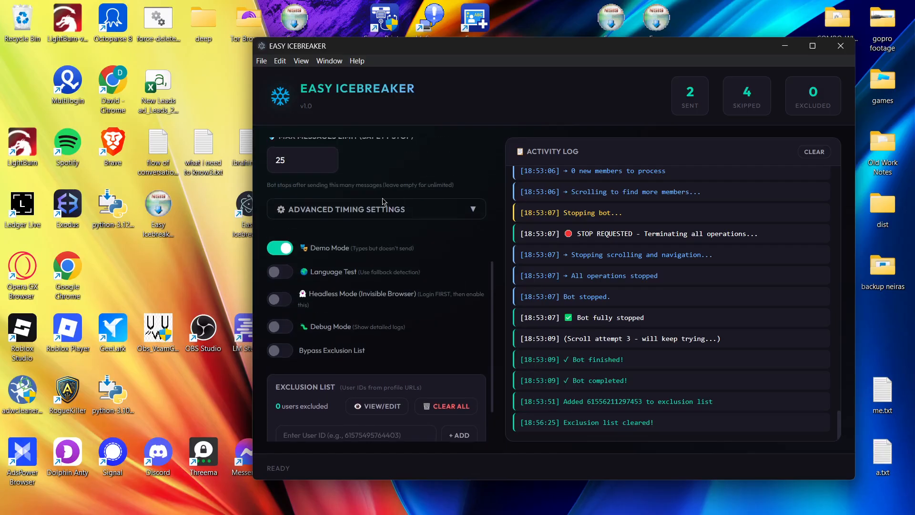
scroll(383, 202, "down", 1)
scroll(382, 202, "up", 5)
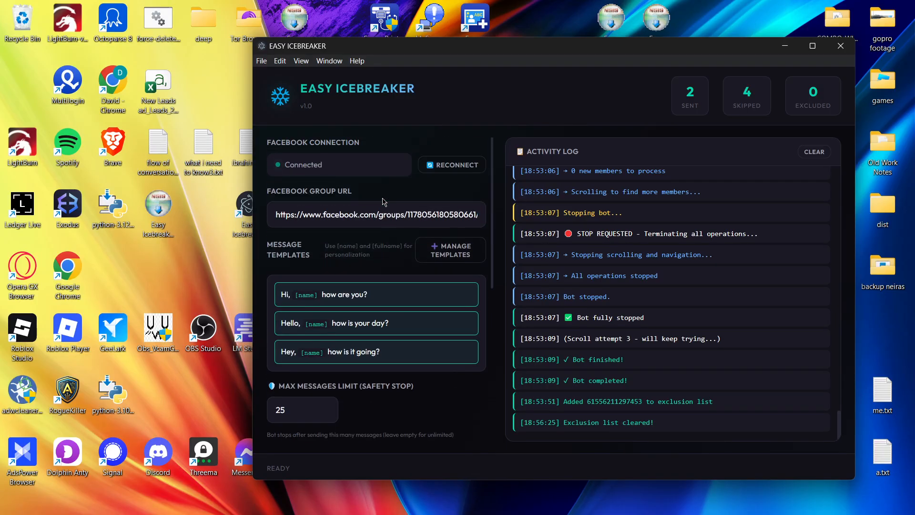
scroll(383, 201, "down", 5)
left_click(279, 242)
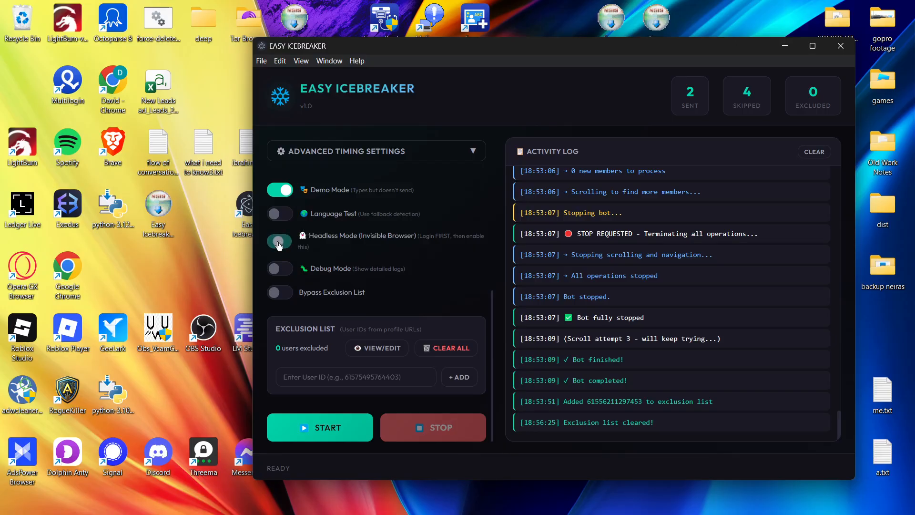
Step: Try to start the messaging run and bring up the reconnect option for the Facebook connection
left_click(326, 429)
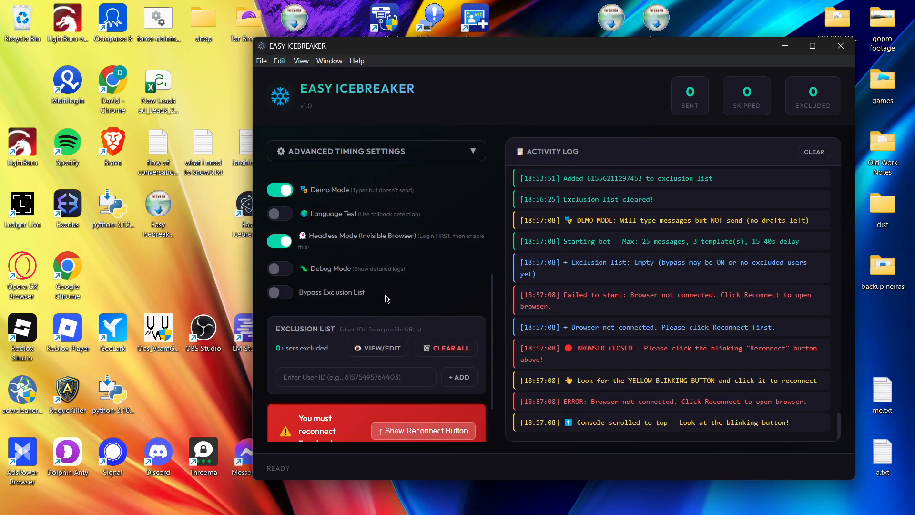
scroll(387, 299, "down", 3)
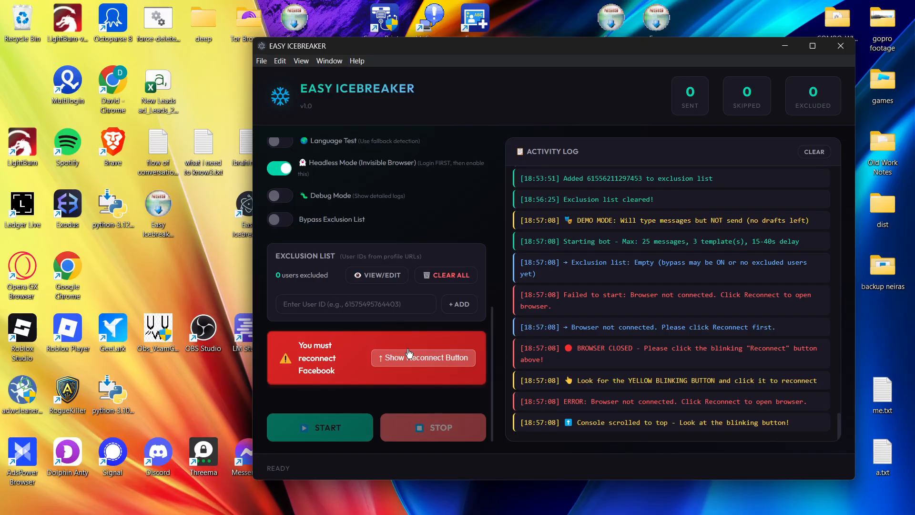
left_click(425, 363)
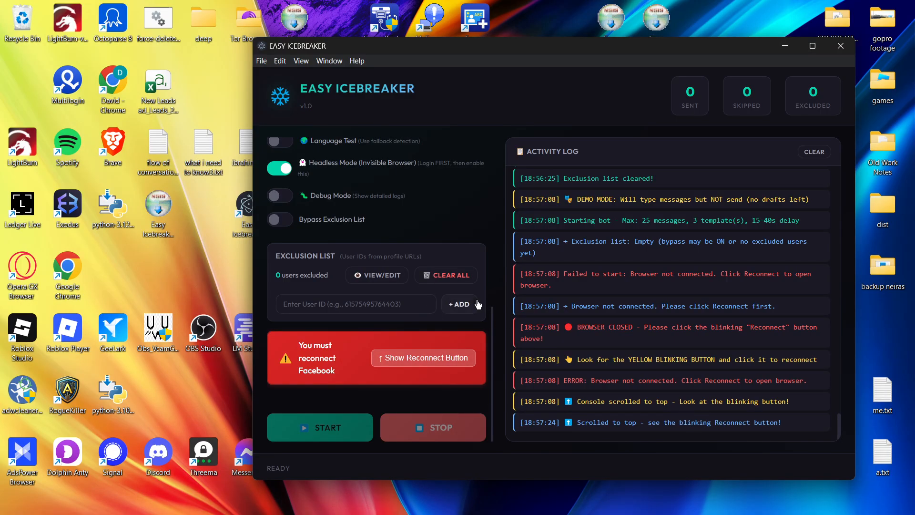
scroll(431, 221, "up", 10)
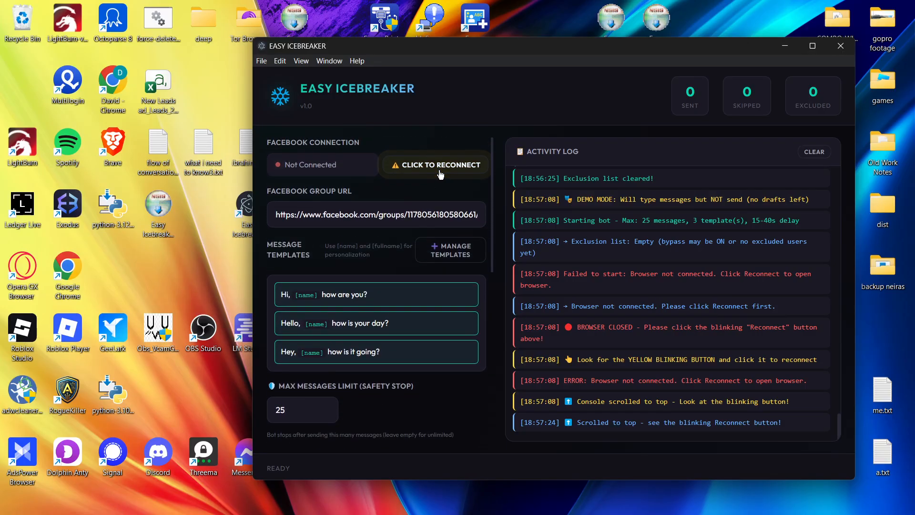
Step: Reconnect the Facebook browser in Headless Mode and start the messaging run in Demo Mode
left_click(440, 172)
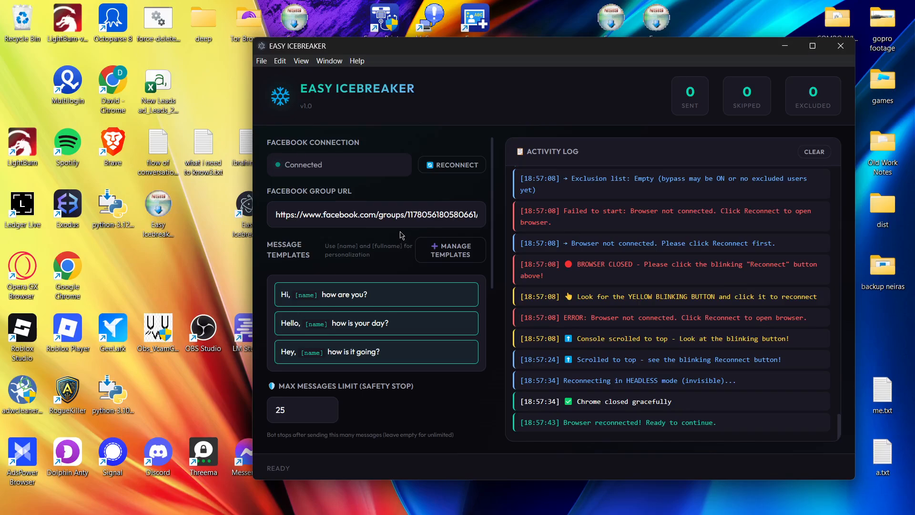
scroll(402, 235, "down", 3)
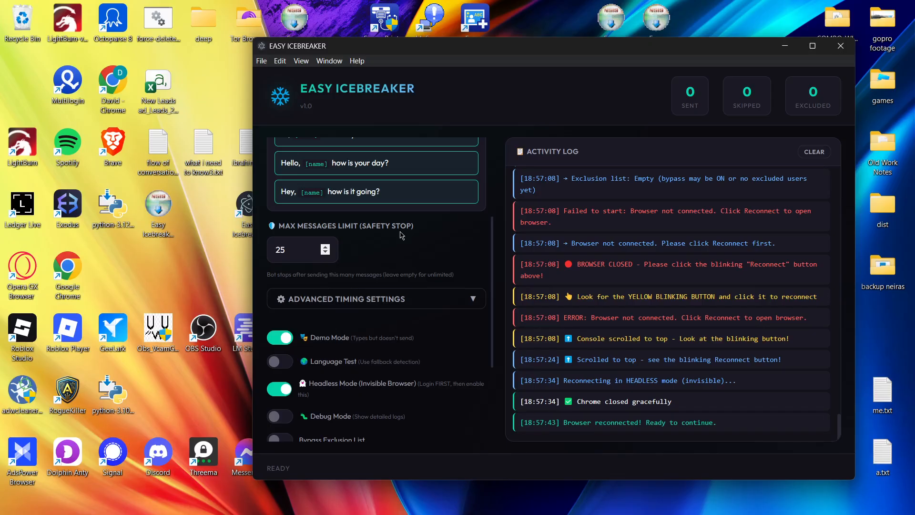
scroll(401, 235, "down", 3)
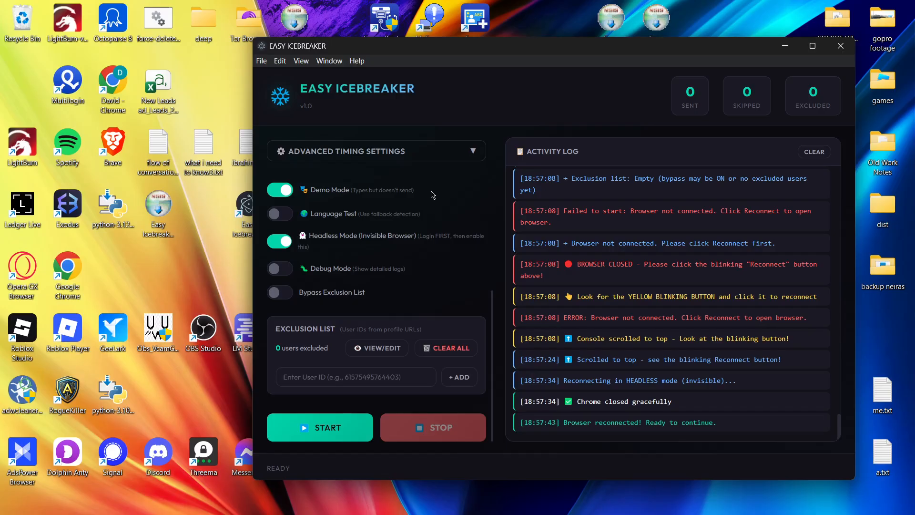
left_click(326, 435)
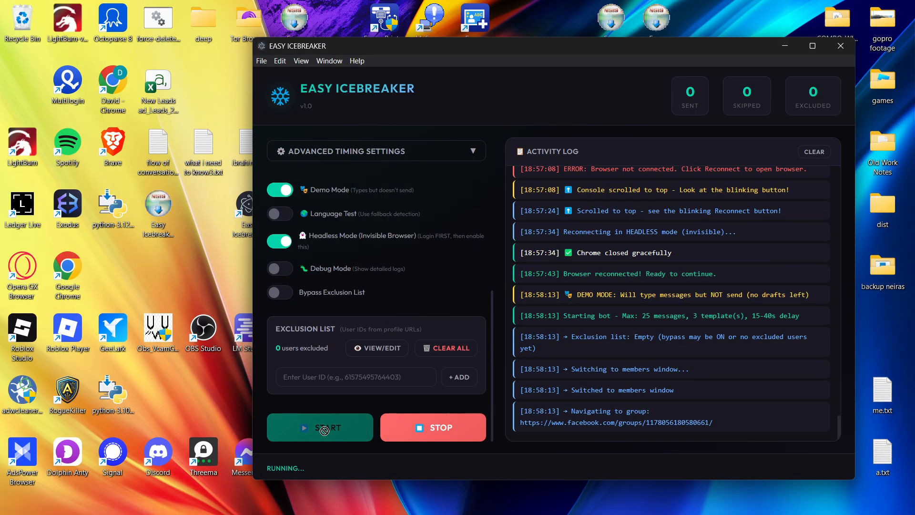
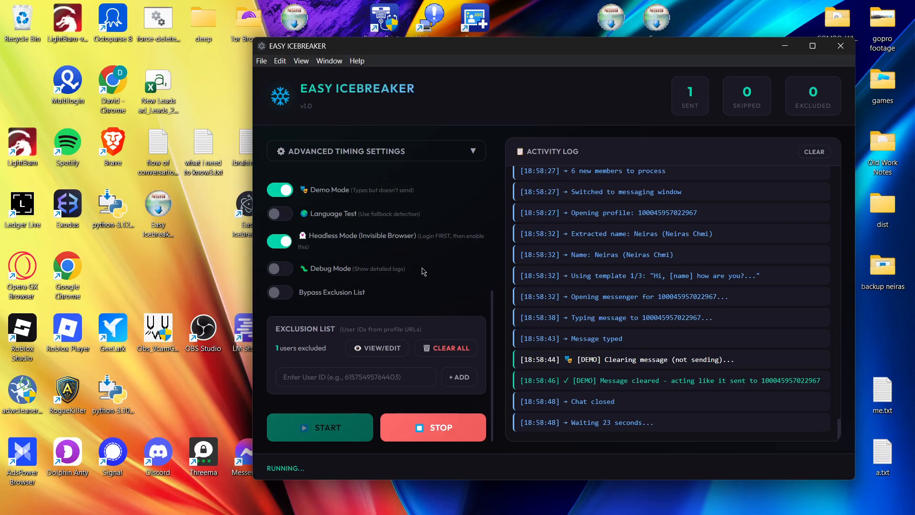
Step: Check the run settings and the excluded user count during the demo run, and stop the run
scroll(409, 246, "up", 5)
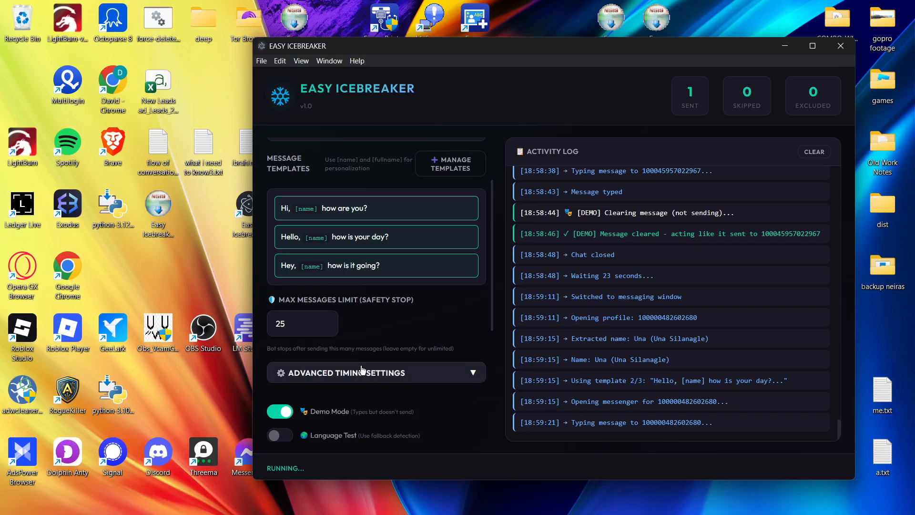
scroll(362, 370, "down", 5)
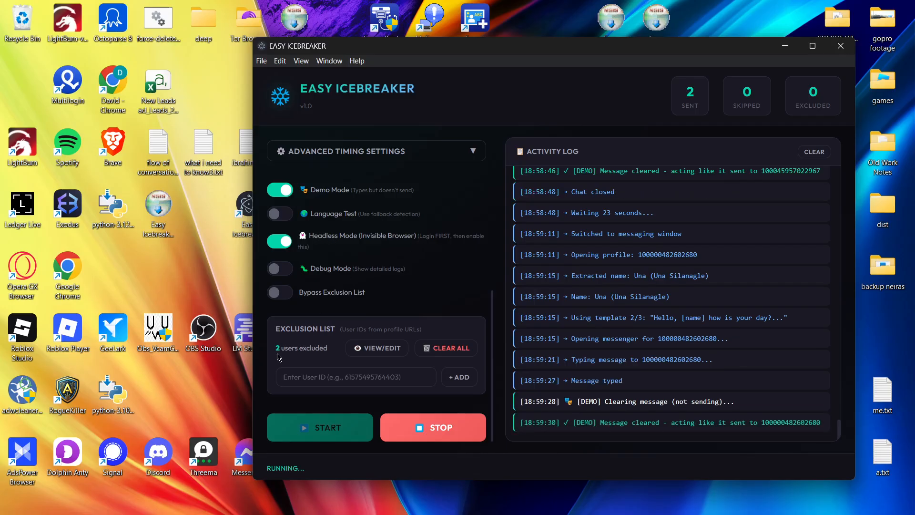
left_click_drag(276, 349, 297, 350)
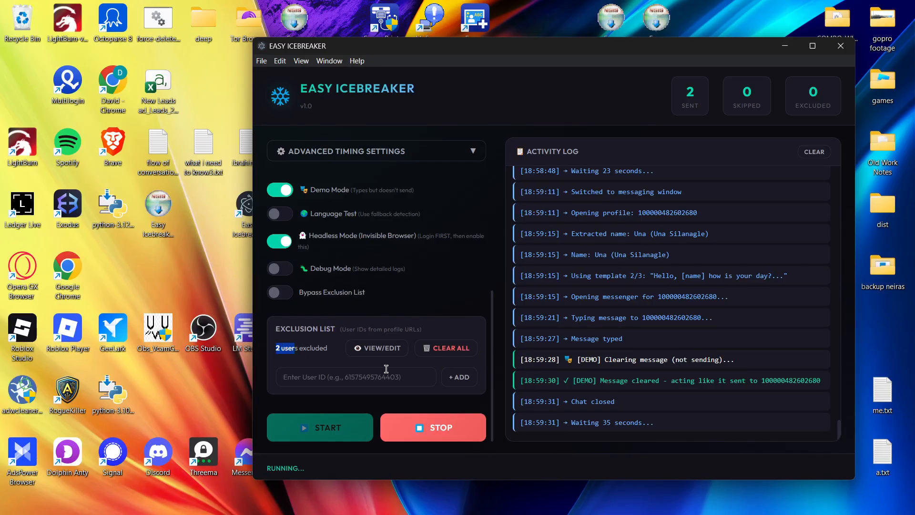
left_click(332, 352)
scroll(444, 279, "up", 3)
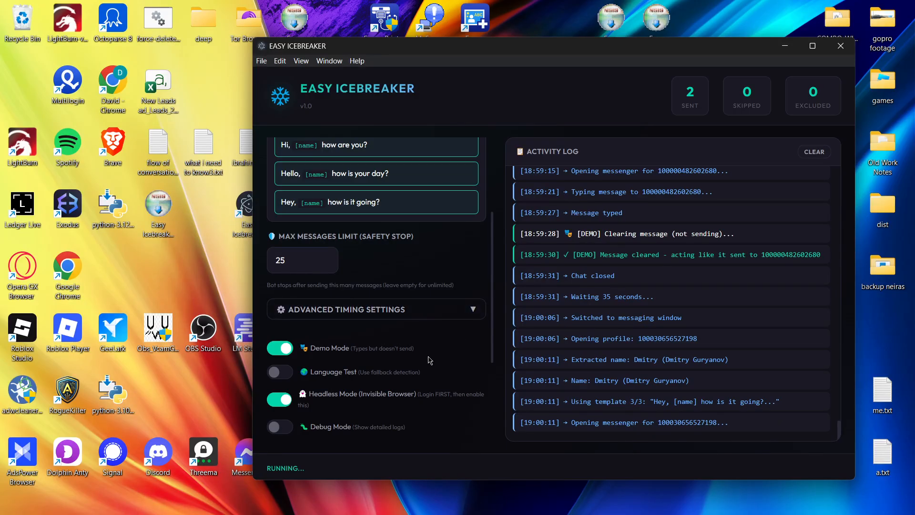
scroll(430, 360, "up", 3)
scroll(430, 360, "down", 6)
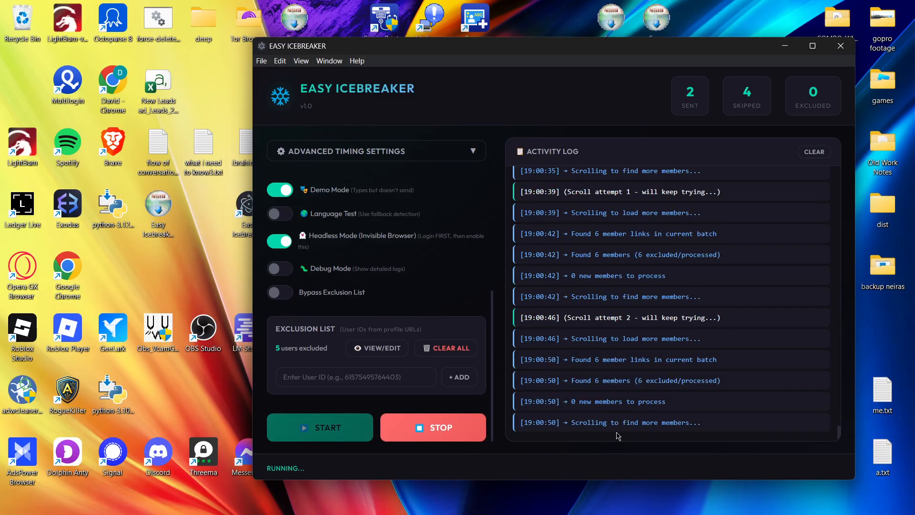
left_click(437, 429)
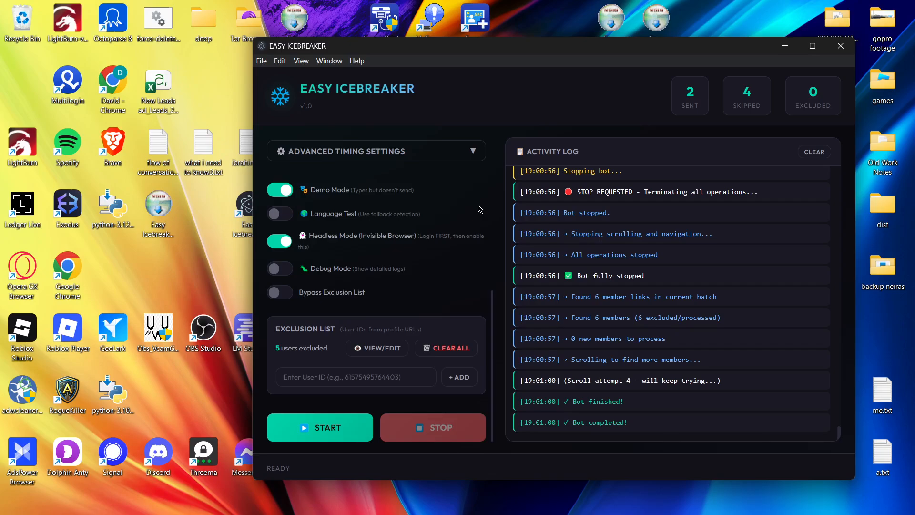
Step: Delete the message template "Hi, [name] how are you?" in the template manager
scroll(428, 221, "up", 5)
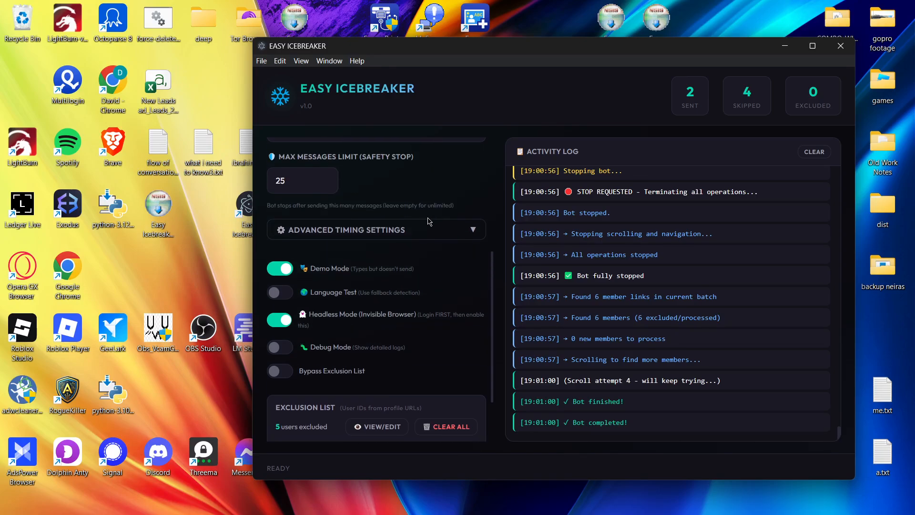
scroll(428, 221, "up", 3)
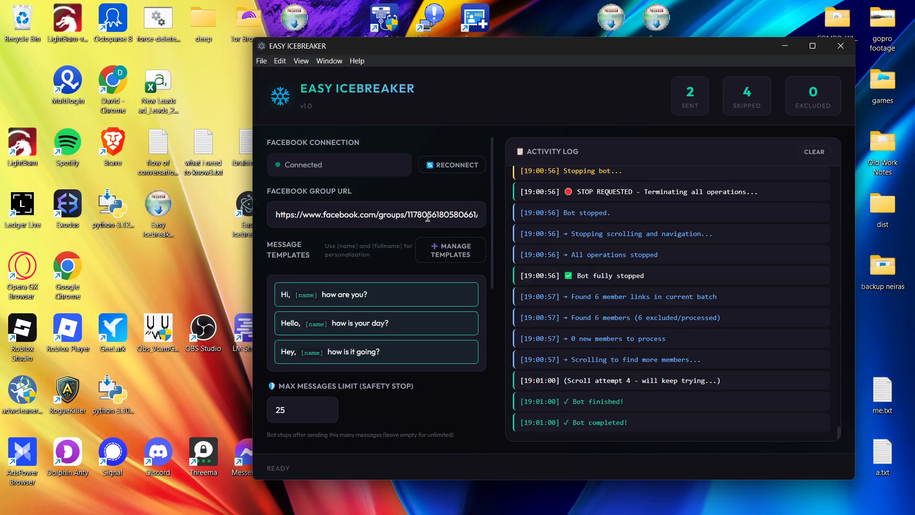
left_click(457, 252)
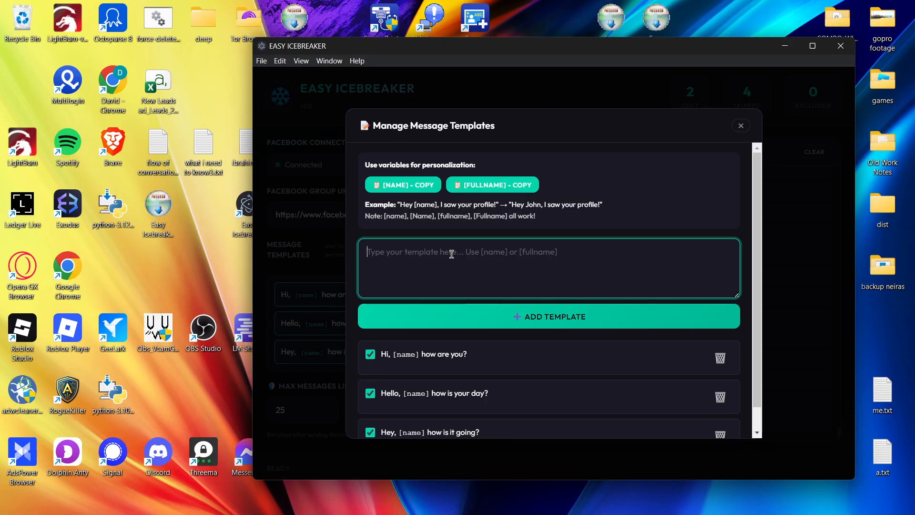
left_click(721, 359)
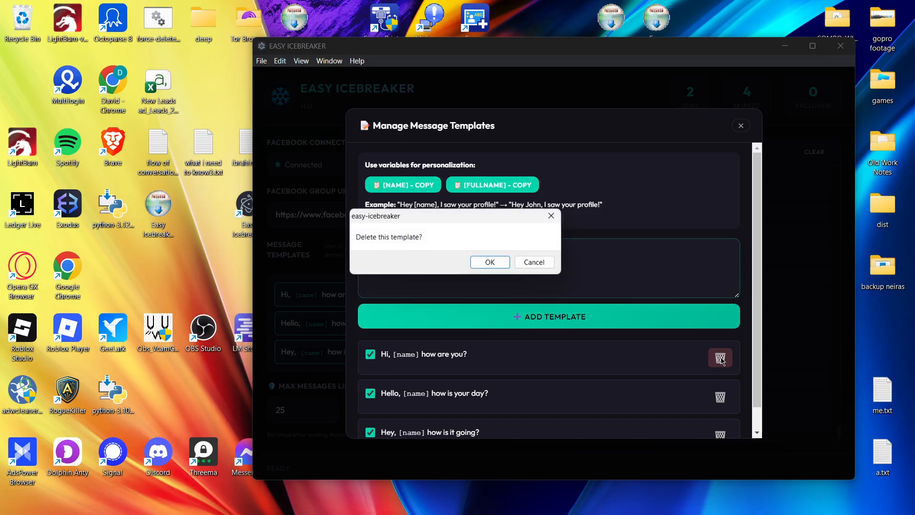
left_click(490, 268)
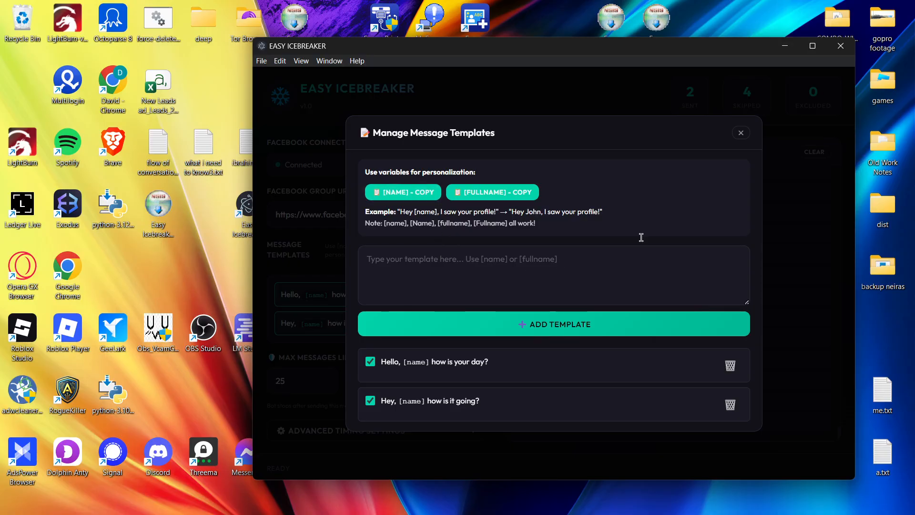
Step: Paste the copied user ID as a new message template, add it, and close the template manager
right_click(539, 258)
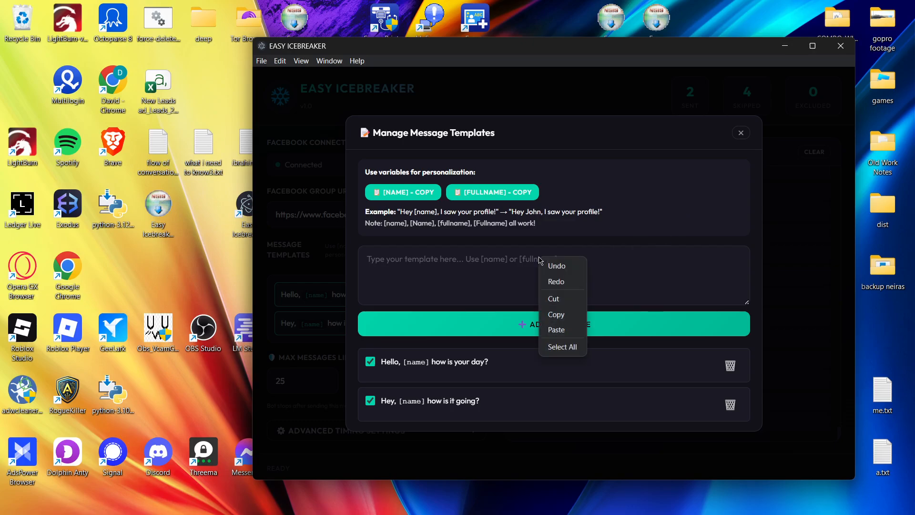
left_click(556, 329)
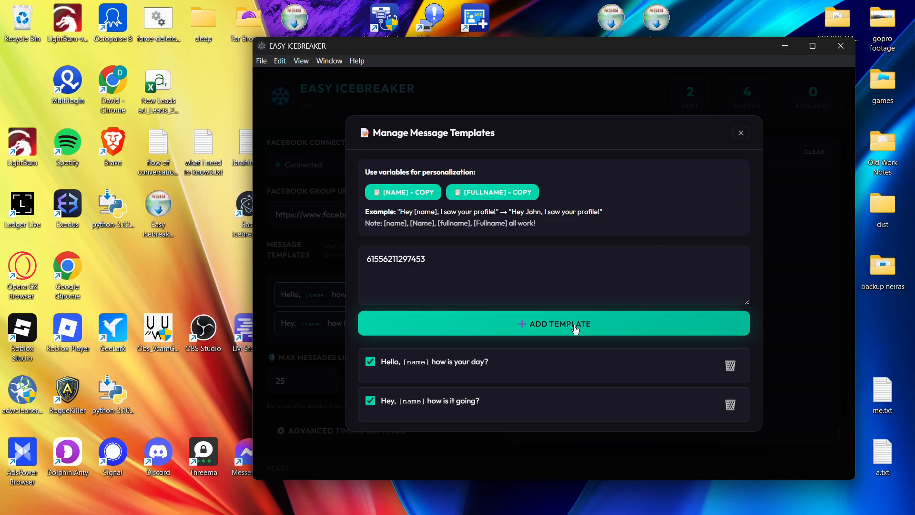
left_click(549, 320)
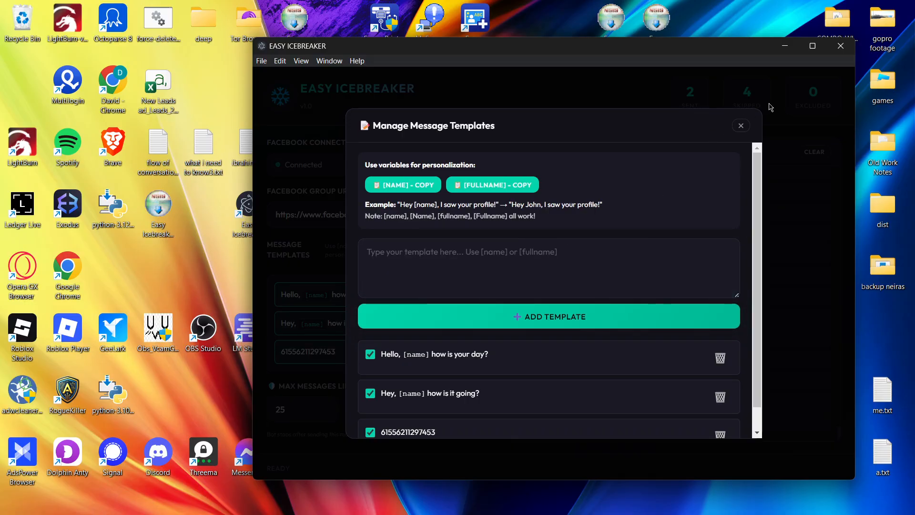
left_click(740, 125)
Step: Delete the message template containing the pasted user ID and close the template manager
left_click(447, 253)
left_click(719, 434)
left_click(491, 263)
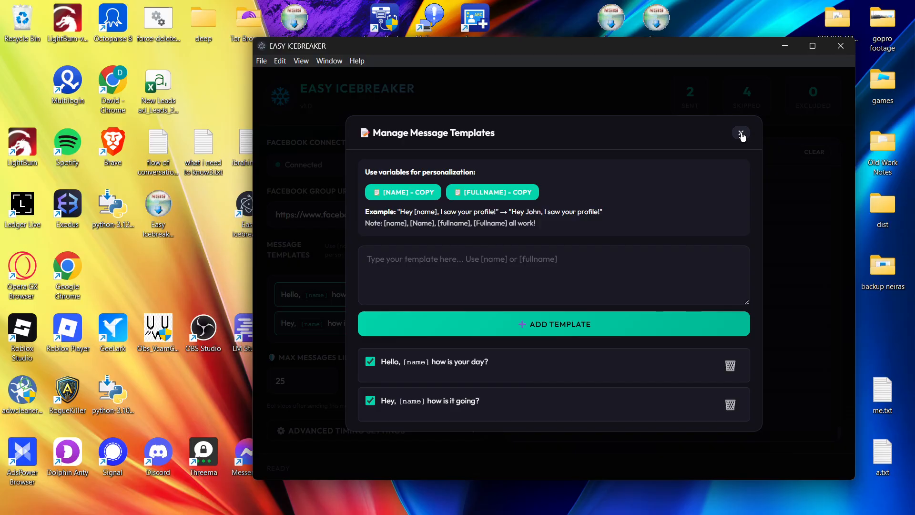
left_click(741, 134)
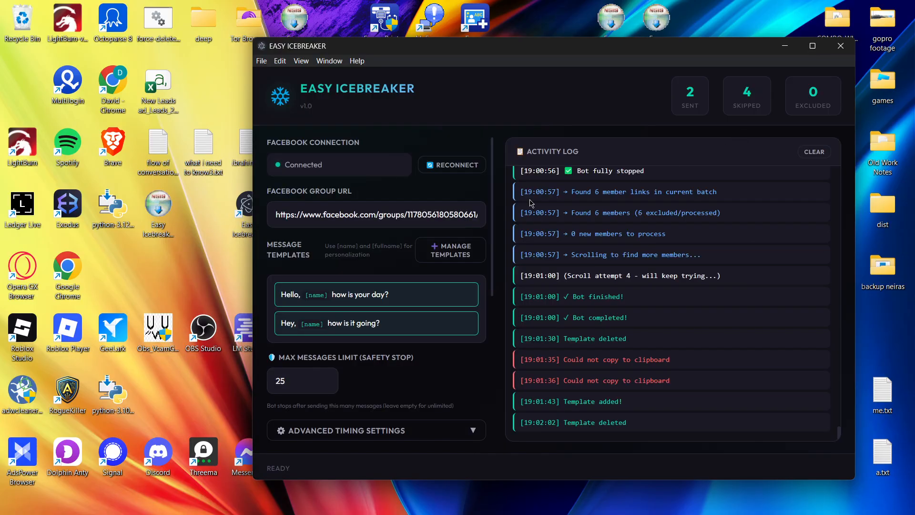
Step: Reconnect the Facebook connection and look over the message templates meanwhile
left_click(436, 167)
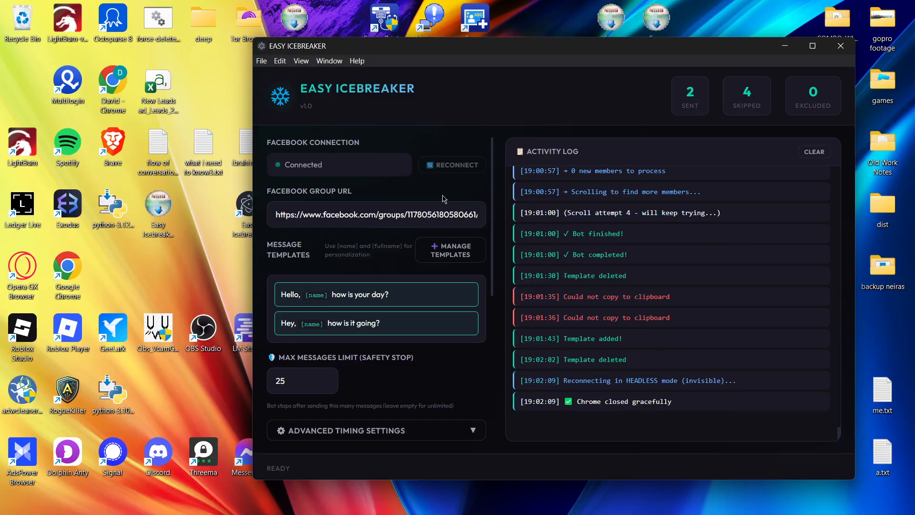
left_click(461, 246)
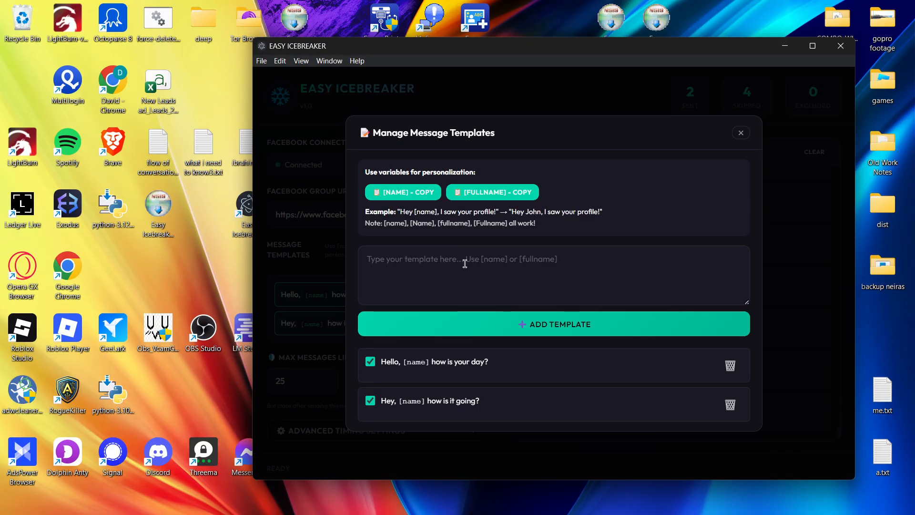
left_click(740, 132)
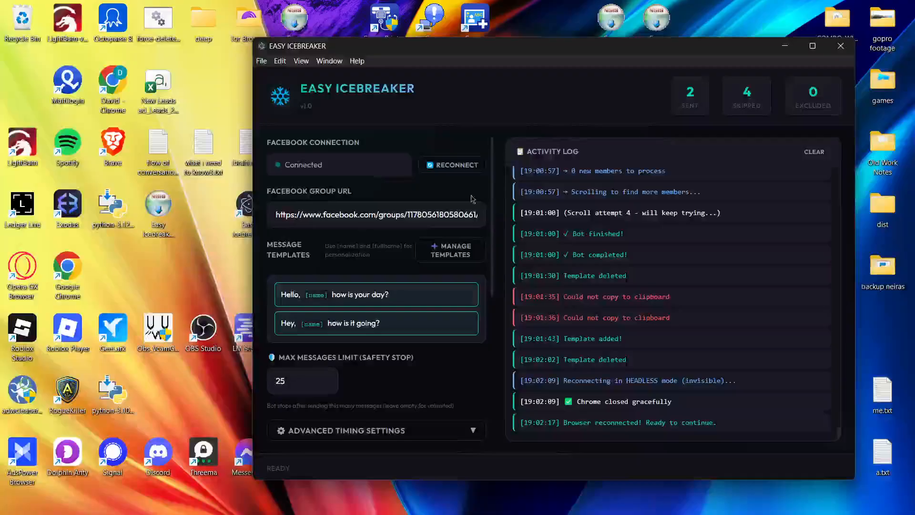
Step: Start a demo messaging run, stop it right away, and look over the message templates
scroll(432, 208, "down", 5)
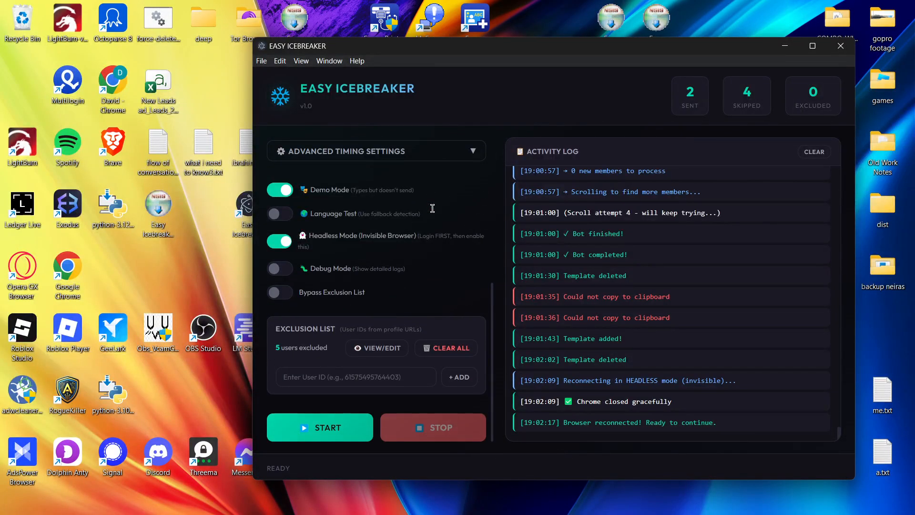
left_click(358, 429)
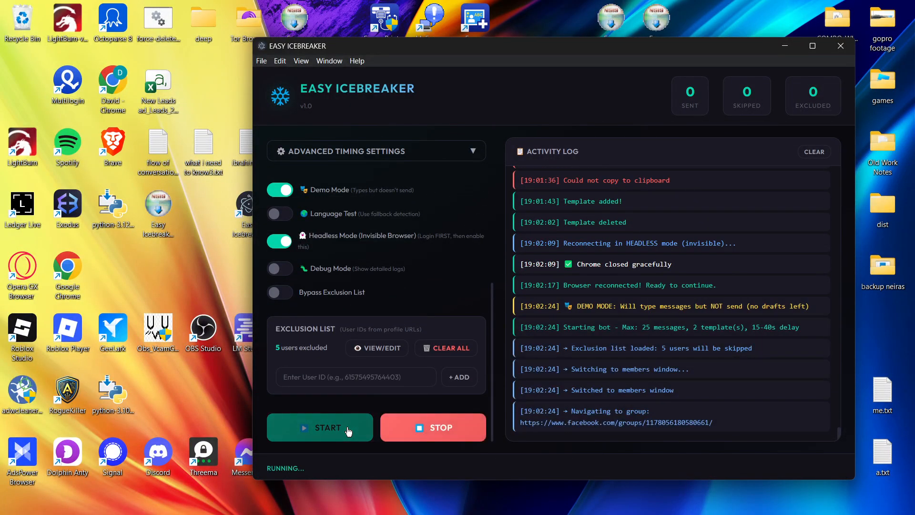
left_click(434, 428)
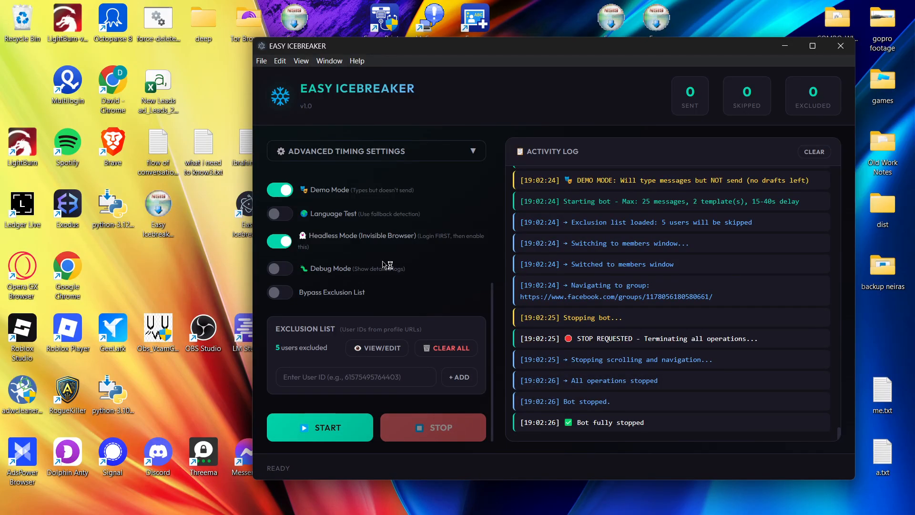
scroll(387, 265, "up", 6)
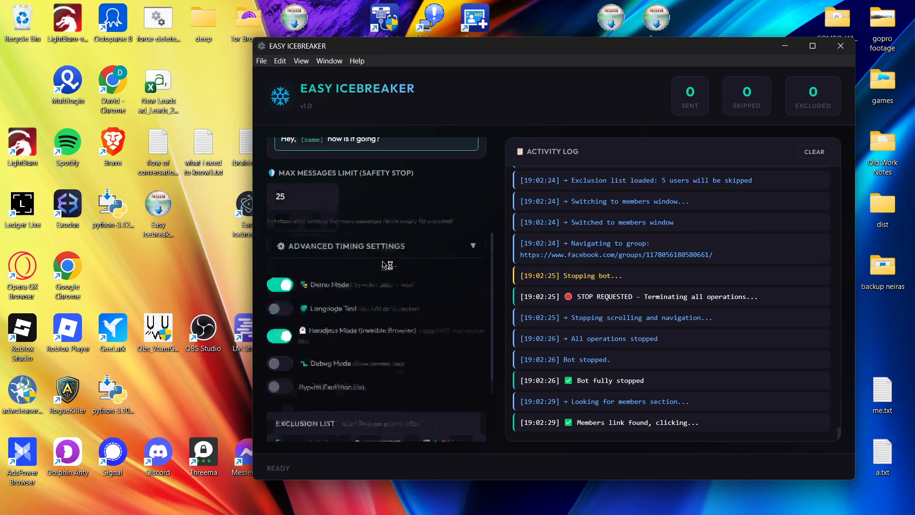
left_click(457, 256)
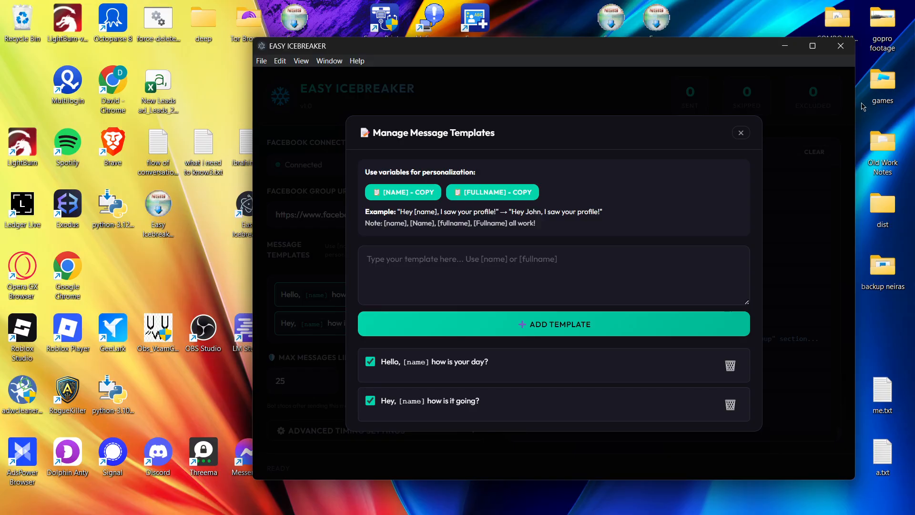
left_click(741, 134)
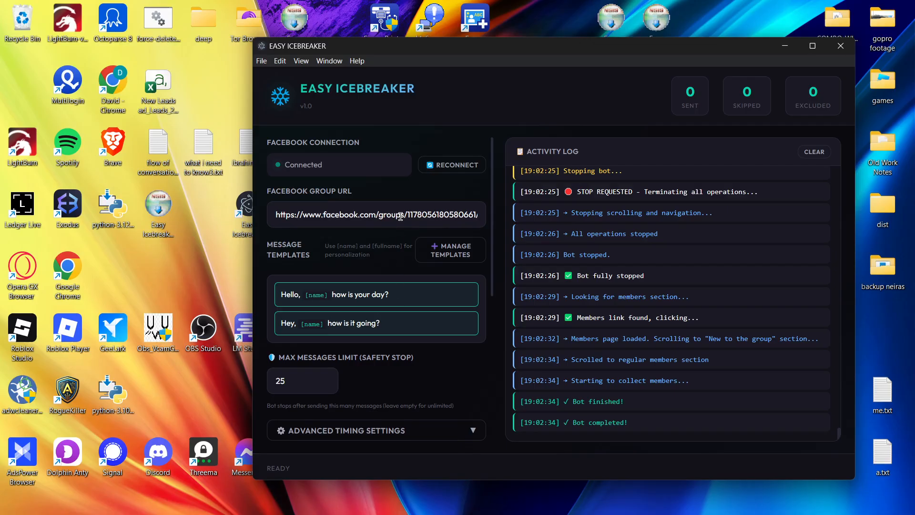
Step: Turn off Headless Mode and start the messaging run in Demo Mode again
scroll(362, 336, "down", 4)
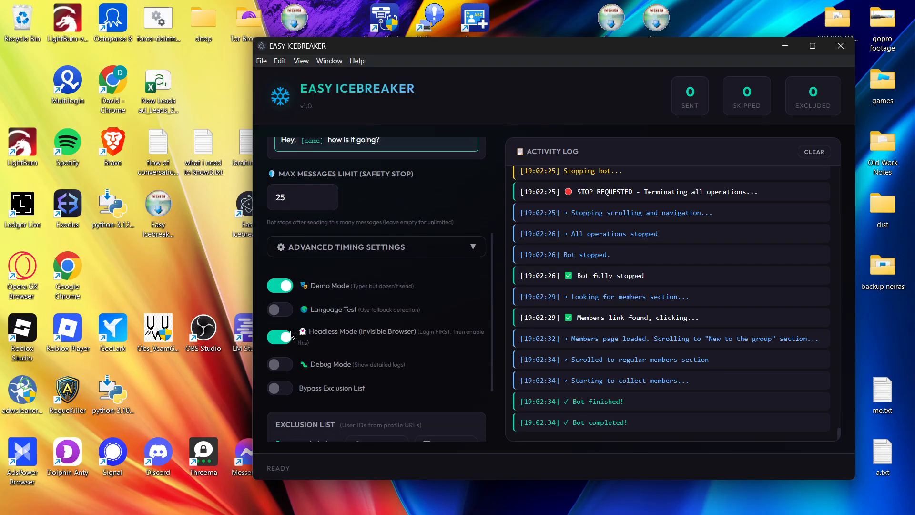
left_click(285, 337)
scroll(408, 328, "down", 1)
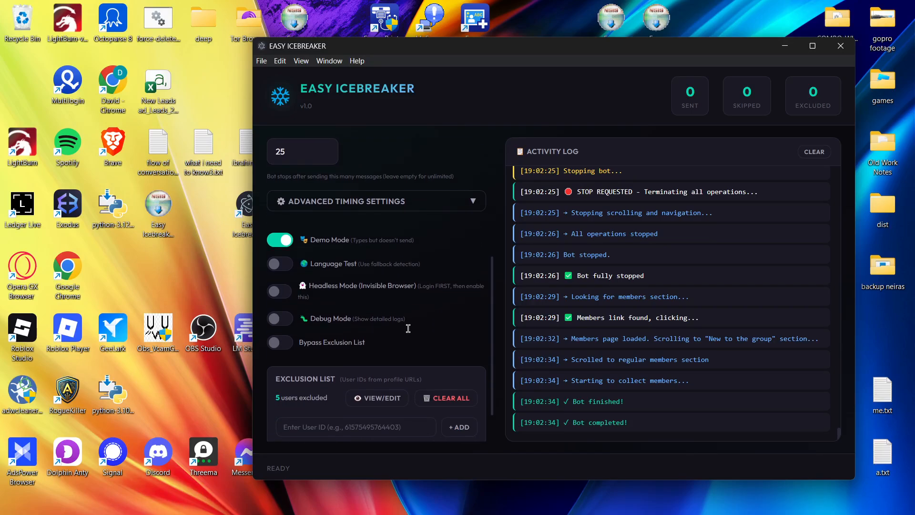
scroll(408, 328, "down", 1)
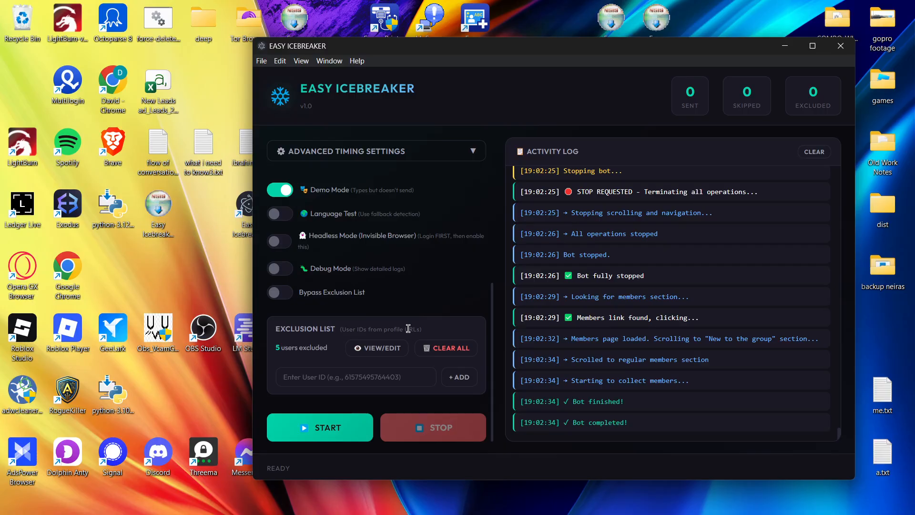
scroll(408, 329, "up", 4)
scroll(408, 329, "down", 4)
left_click(331, 435)
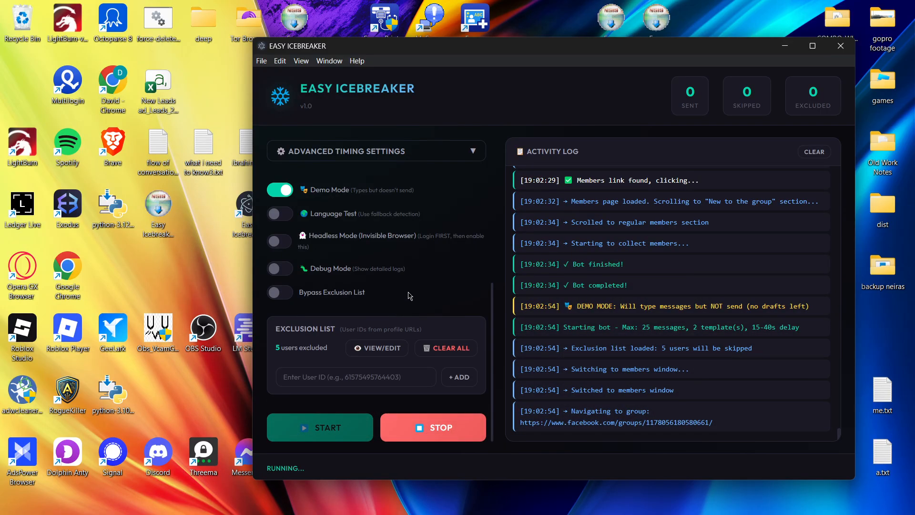
scroll(408, 295, "up", 5)
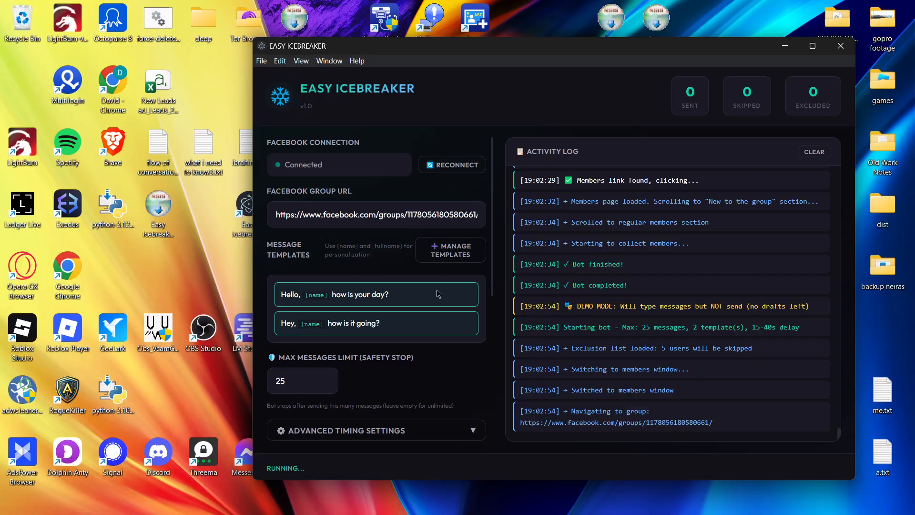
Step: Stop the demo messaging run that is in progress
scroll(429, 300, "down", 5)
left_click(430, 430)
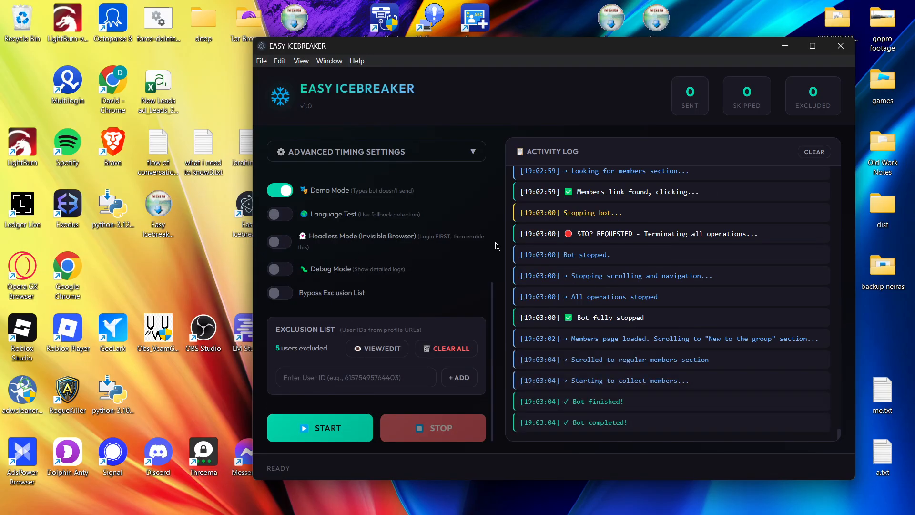
Step: Reconnect the Facebook connection and close the browser window it opens
scroll(475, 214, "up", 5)
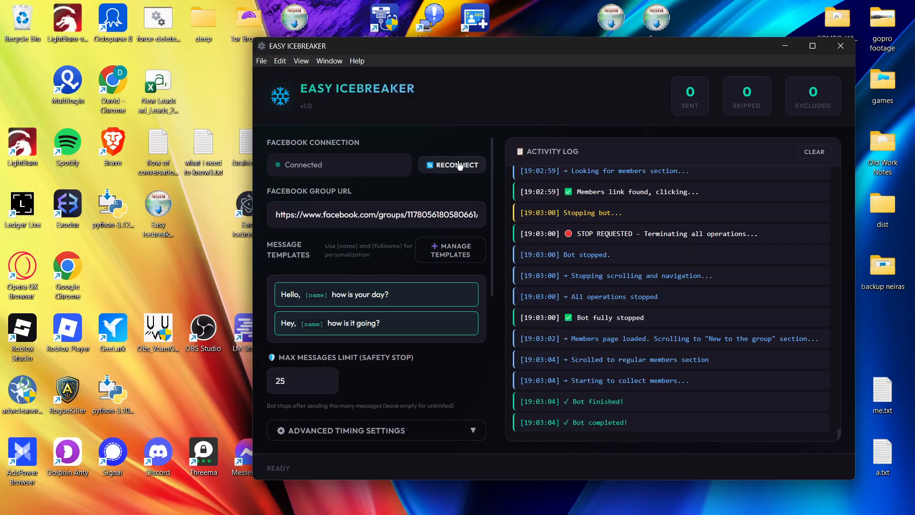
scroll(384, 289, "down", 5)
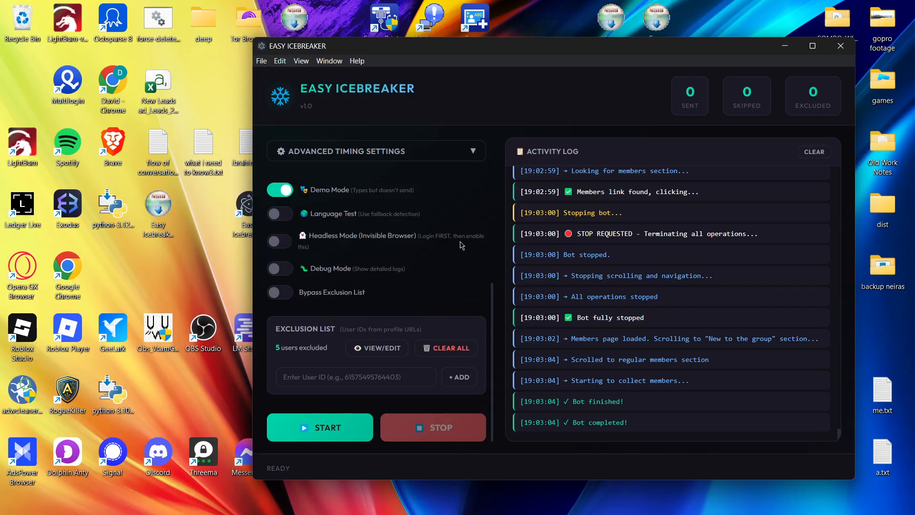
scroll(462, 204, "up", 5)
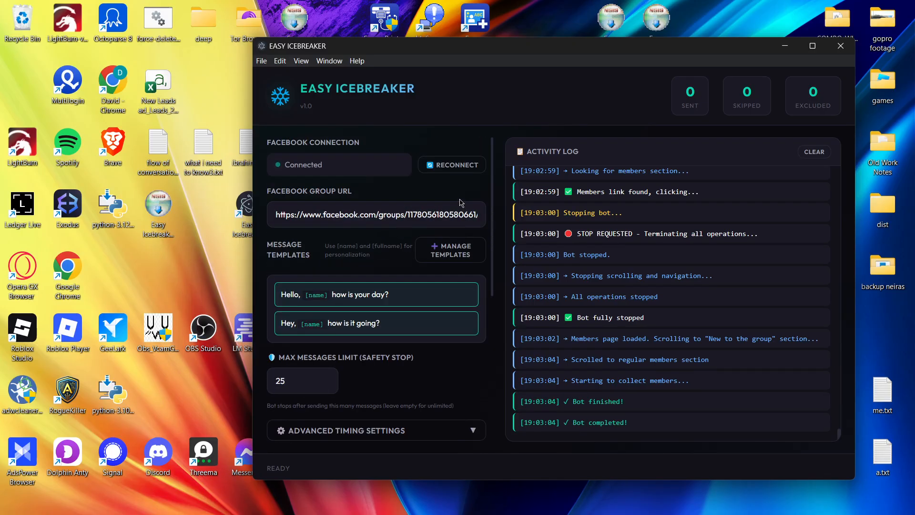
left_click(452, 165)
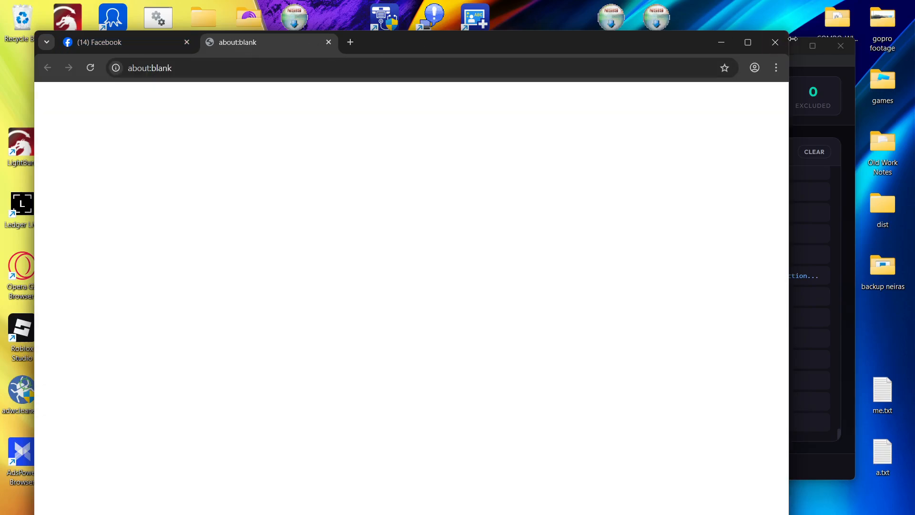
left_click(775, 43)
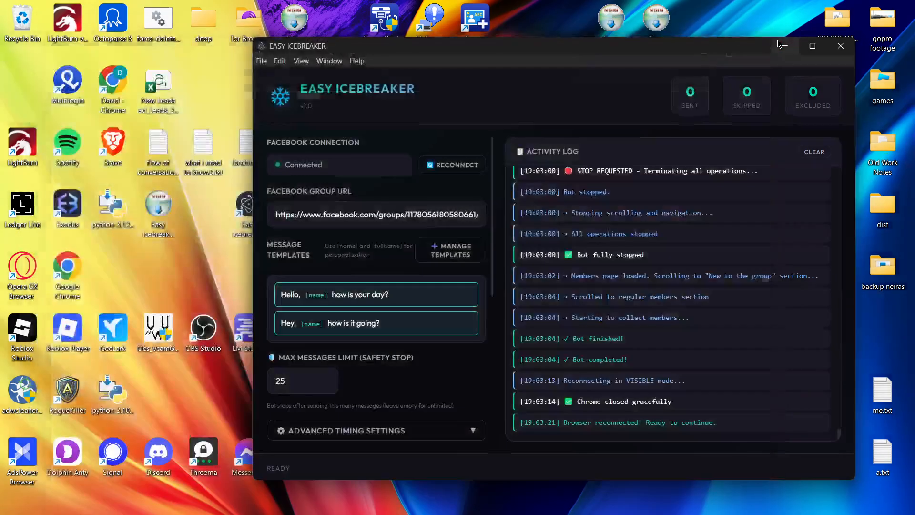
Step: Try entering the test text "dfgdsgdfgsfdgsfdfgfds" as a new message template, clear it and close the template manager
left_click(474, 254)
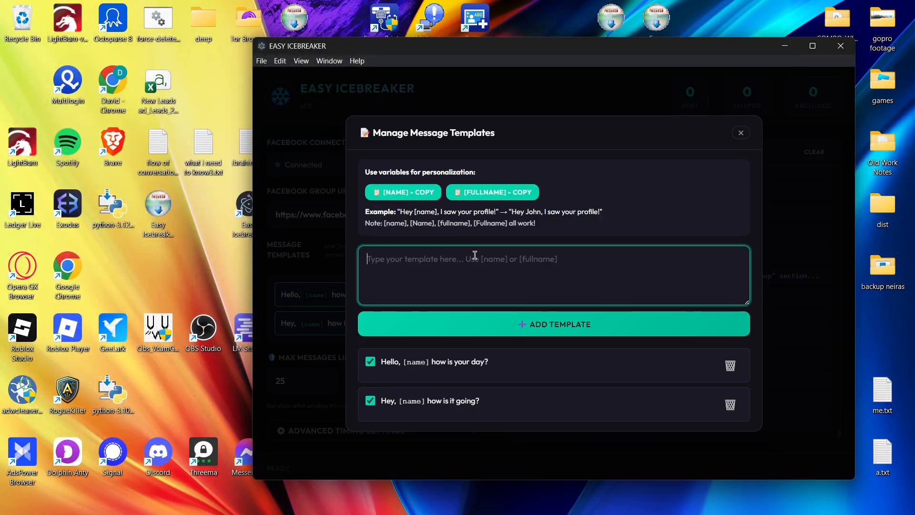
type("dfgdsgdfgsfdgsfdfgfds")
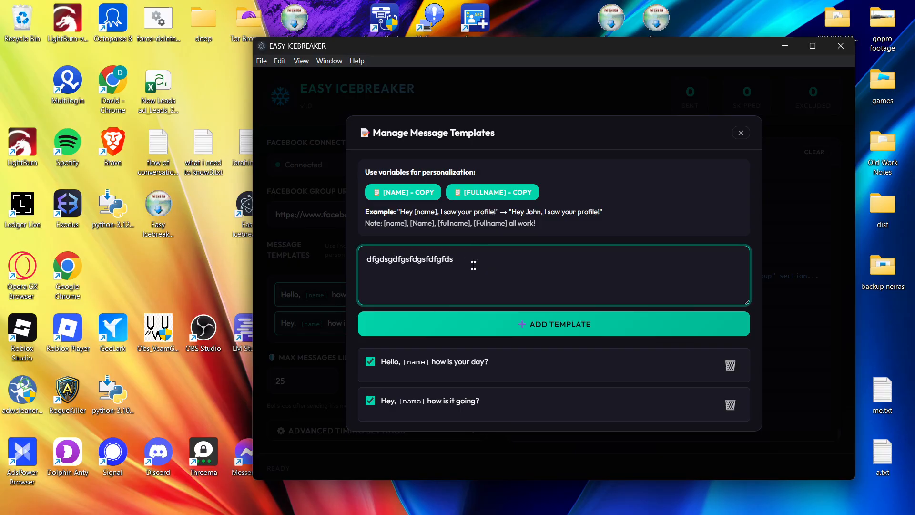
key("ctrl+a")
key("BackSpace")
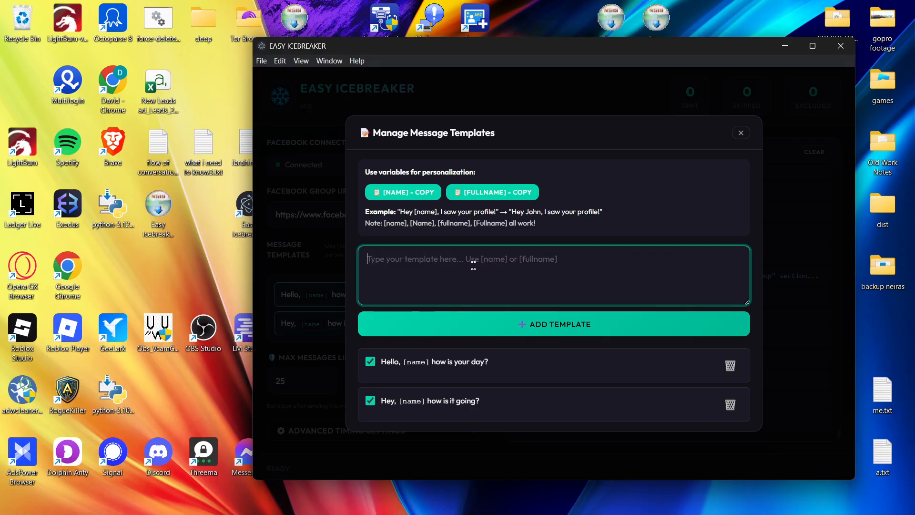
left_click(739, 134)
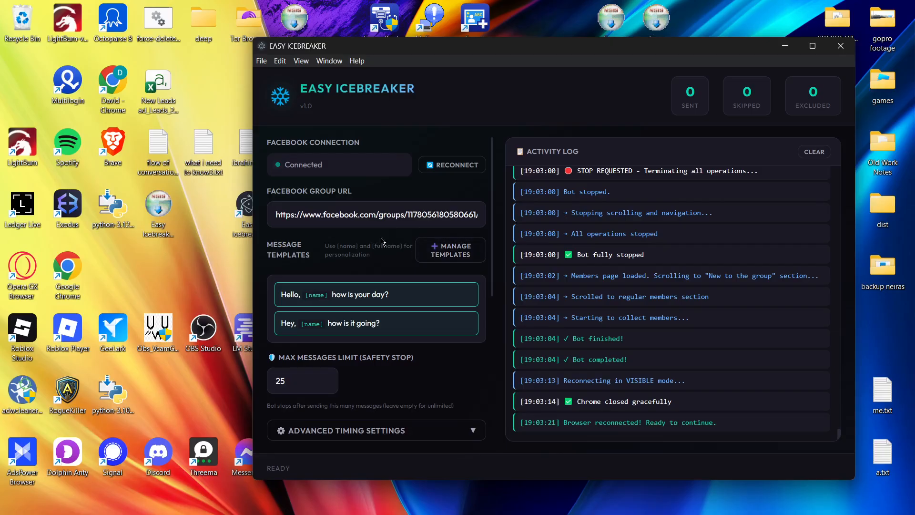
Step: Try the new-template field again with the test text "fdgsdfgefd", erase it and close the template manager
left_click(431, 247)
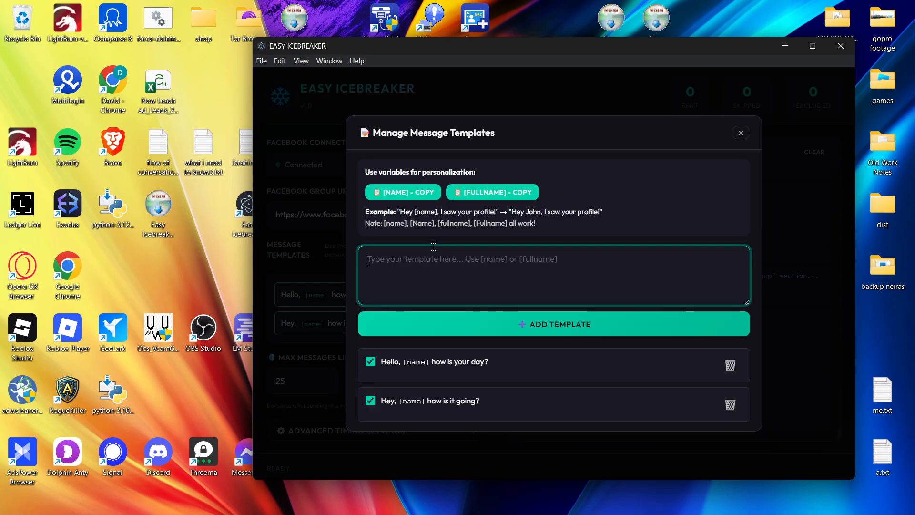
type("fdgsdfgefd")
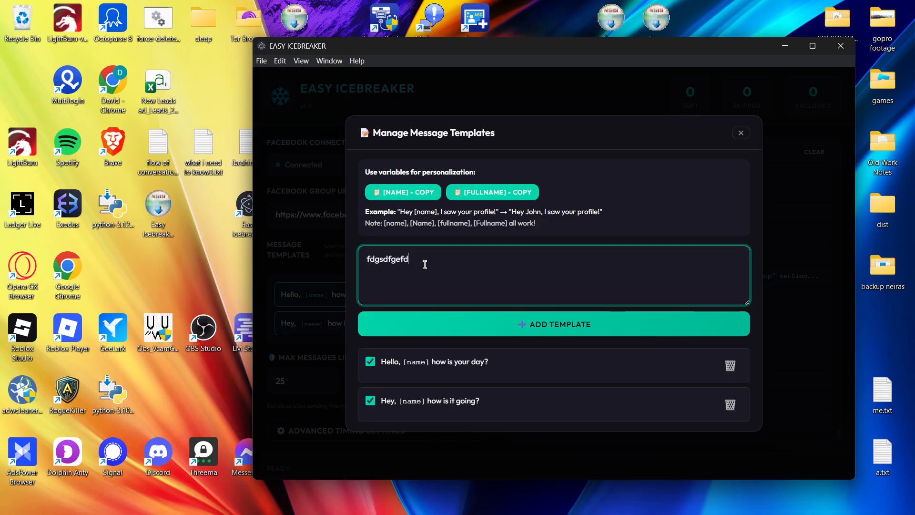
key("BackSpace")
key("BackSpace")
key("BackSpace")
key("BackSpace")
key("BackSpace")
key("BackSpace")
key("BackSpace")
key("BackSpace")
key("BackSpace")
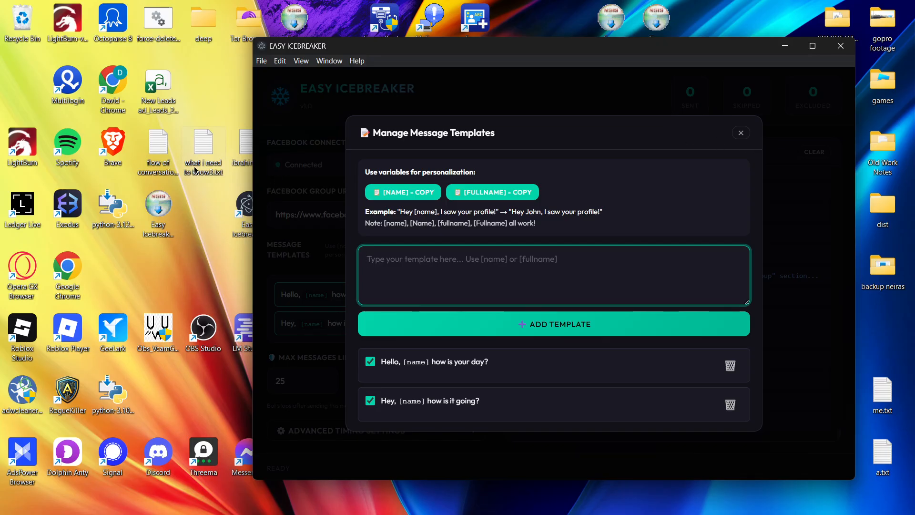
left_click(741, 133)
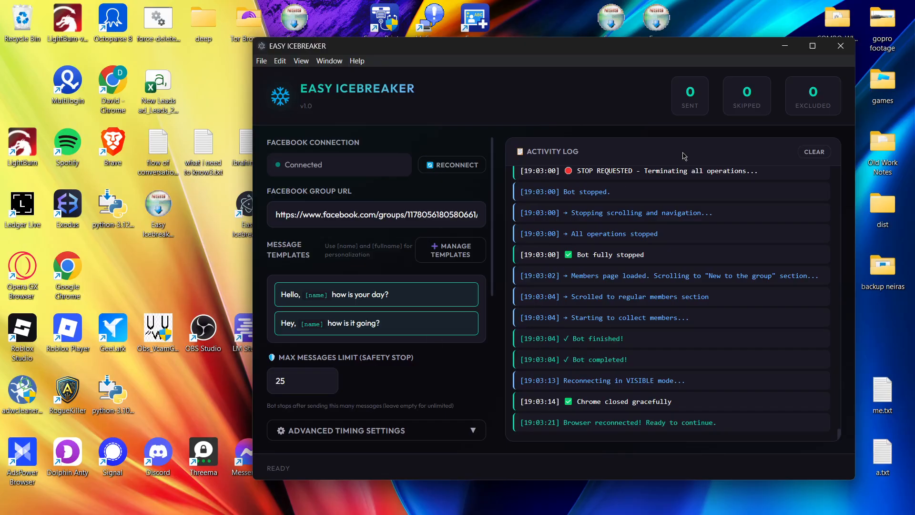
Step: Restart Easy Icebreaker and widen its window until the activity log sits beside the settings
left_click(841, 46)
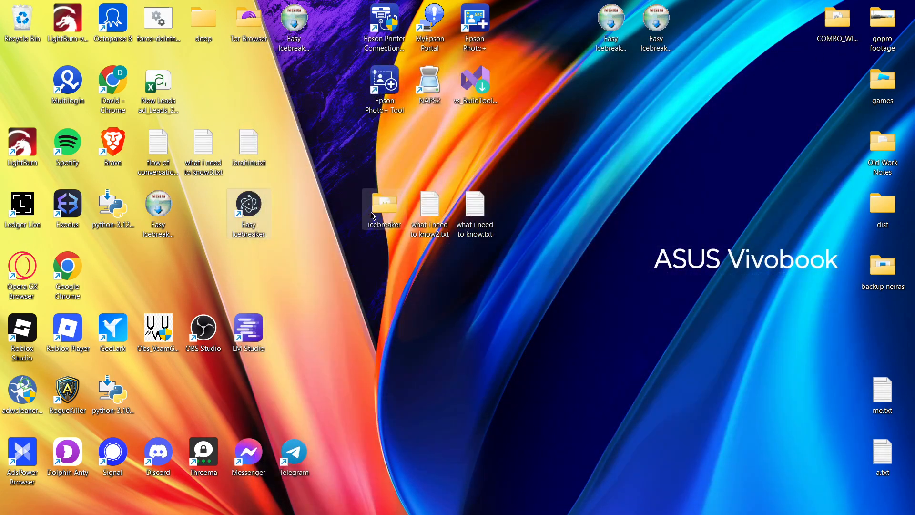
double_click(244, 208)
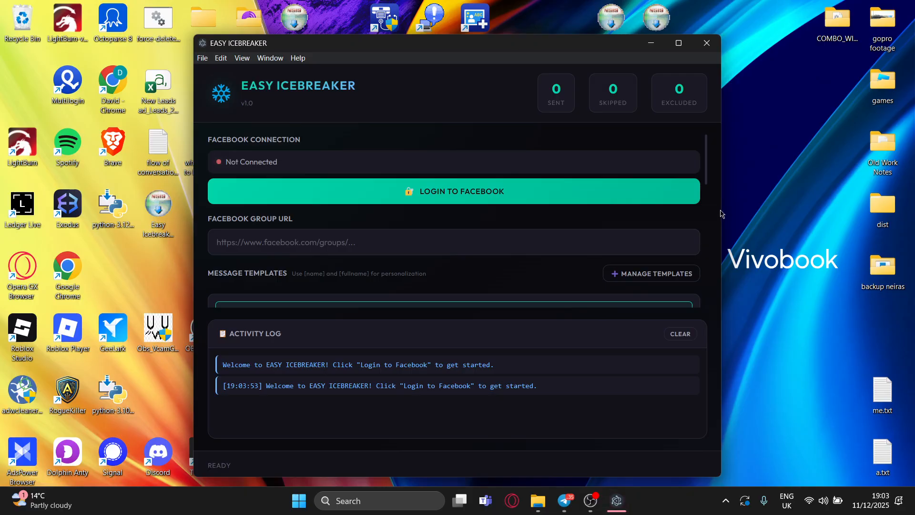
left_click_drag(723, 211, 783, 186)
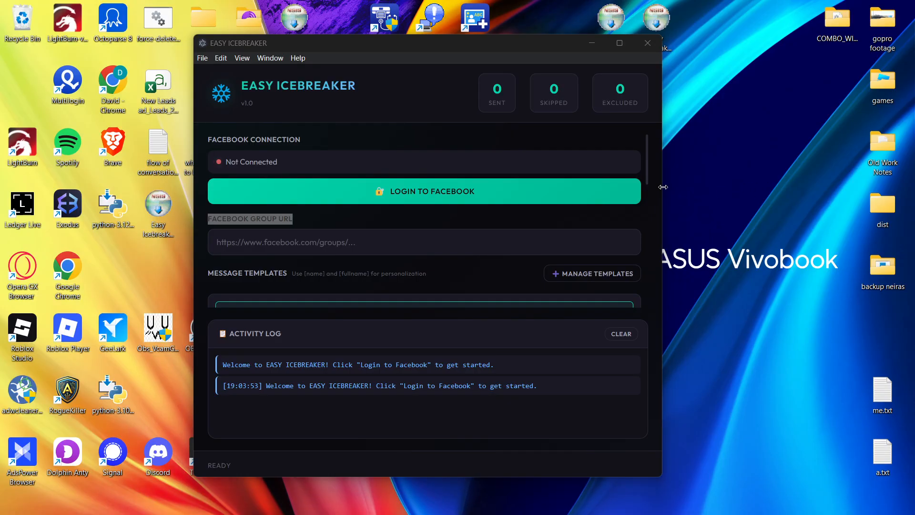
left_click(656, 211)
left_click_drag(748, 217, 843, 212)
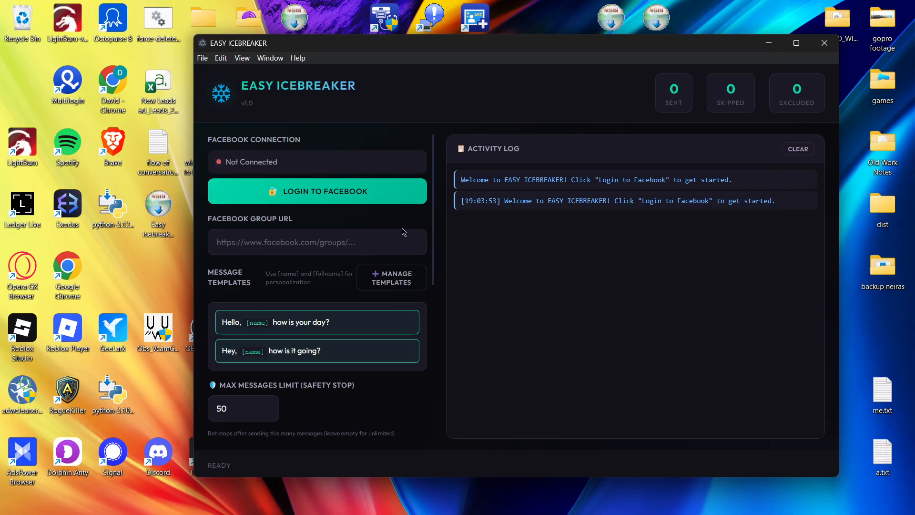
Step: Try entering "dfdfgsdfgfsfdv" as a new message template and close the template manager without adding it
left_click(385, 282)
left_click(385, 281)
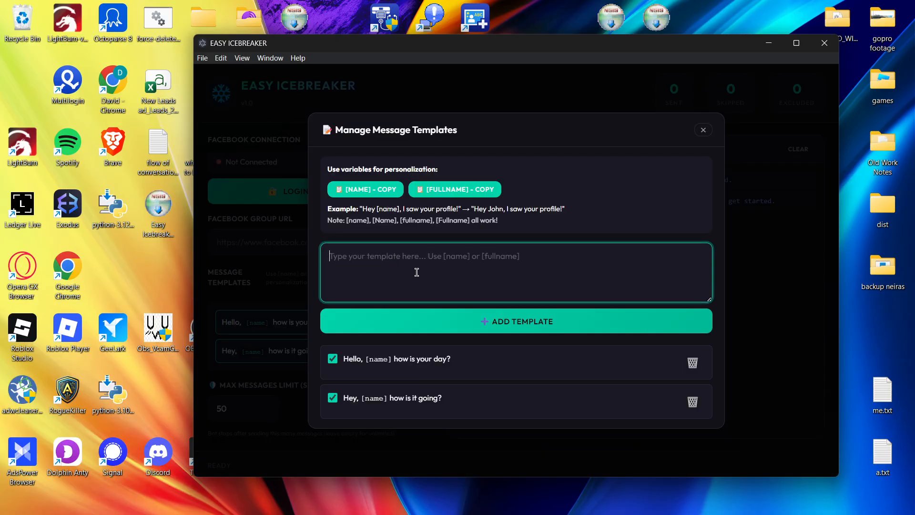
type("dfdfgsdfgfsfdv")
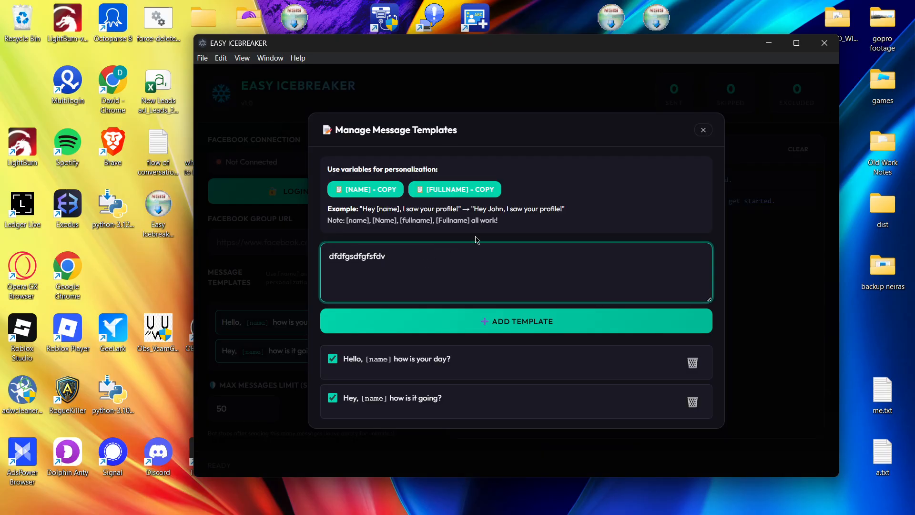
left_click(704, 130)
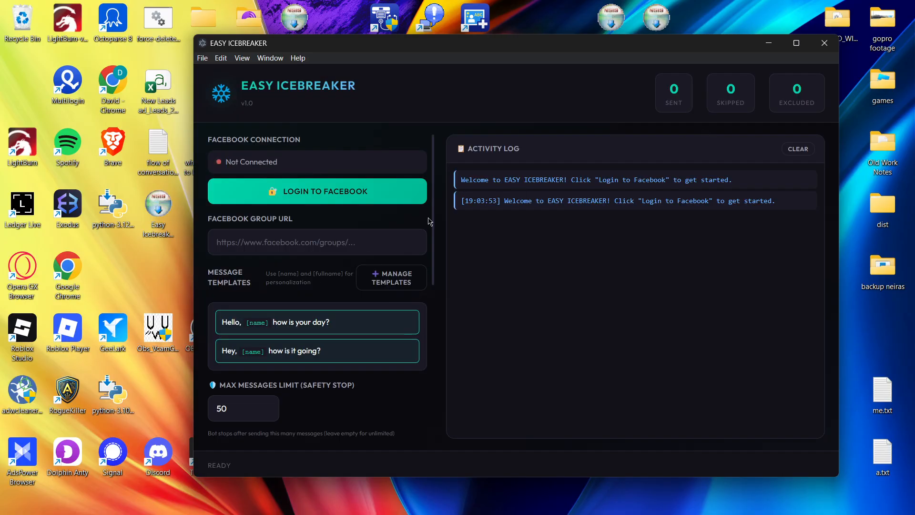
Step: Review the message templates, maximum message limit, mode switches and exclusion list in the restarted app
scroll(357, 230, "down", 2)
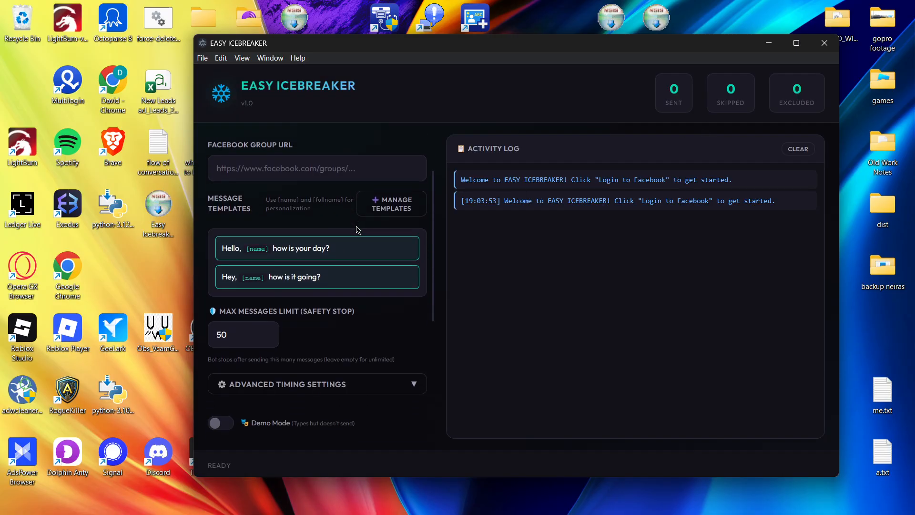
scroll(357, 230, "down", 6)
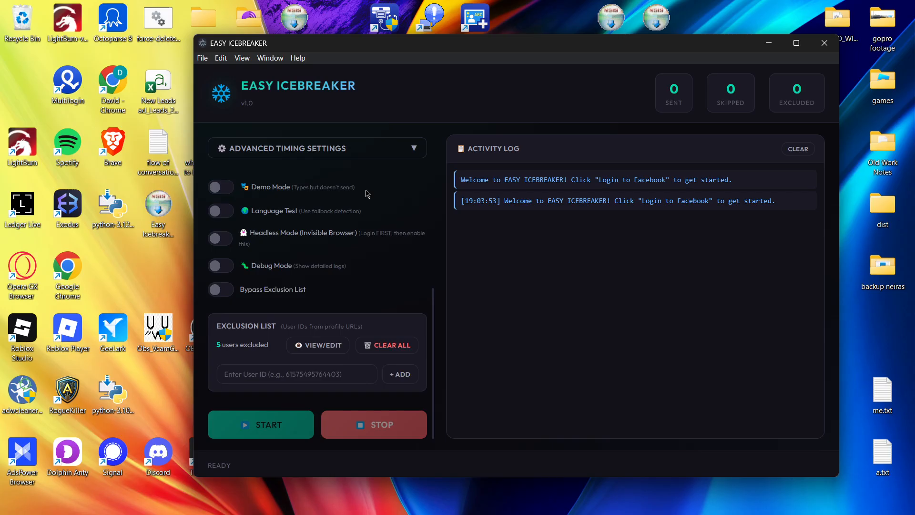
scroll(367, 193, "up", 5)
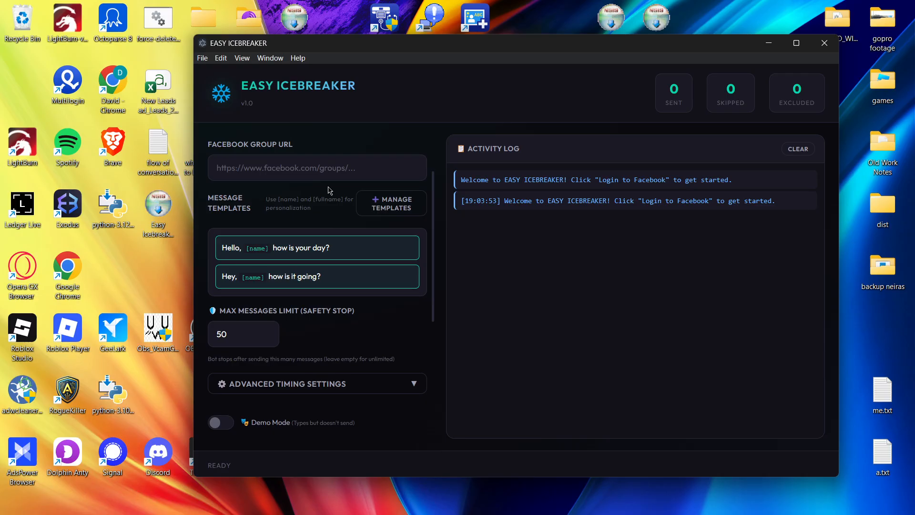
scroll(328, 190, "up", 1)
scroll(328, 188, "down", 5)
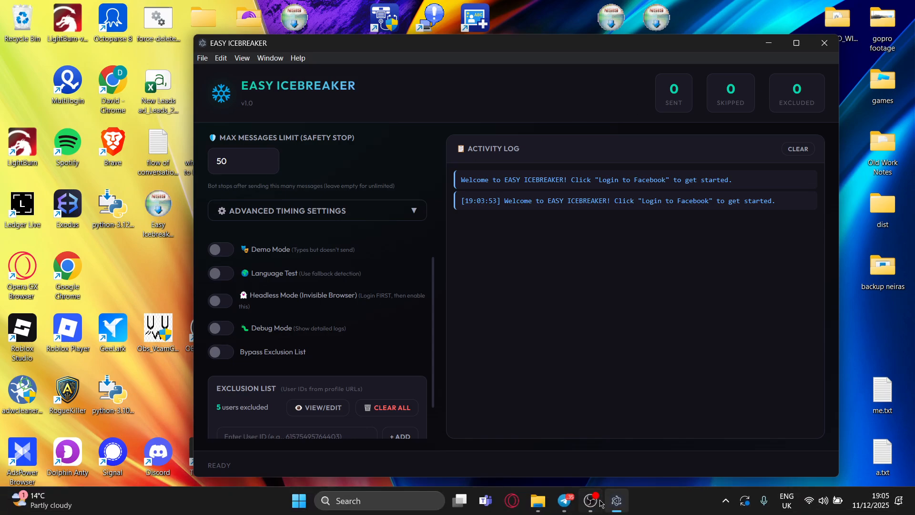
left_click(591, 500)
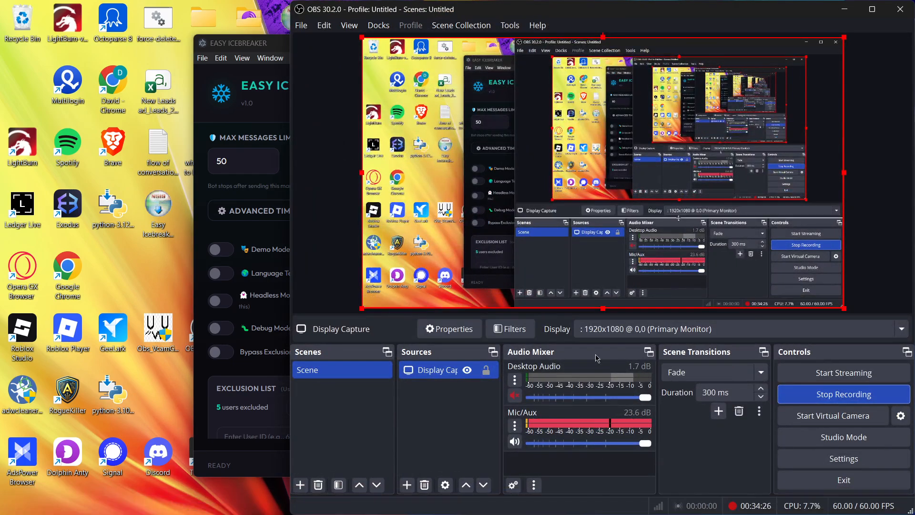